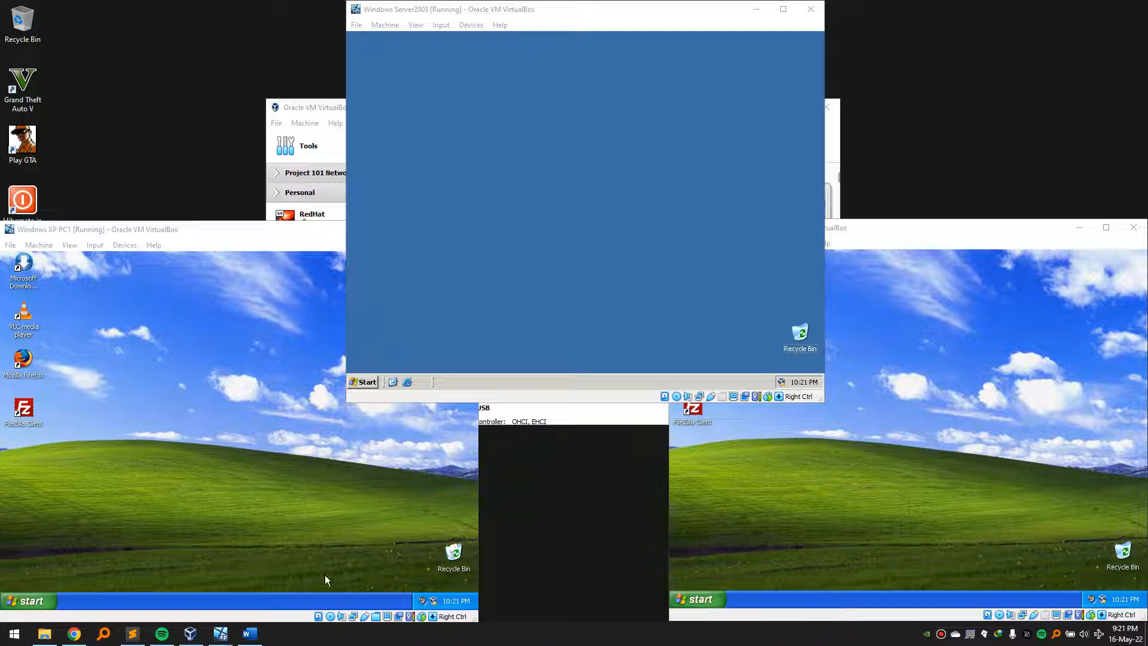
- Check the brief's note that the DC domain should contain the AD, then return to VirtualBox
click(250, 633)
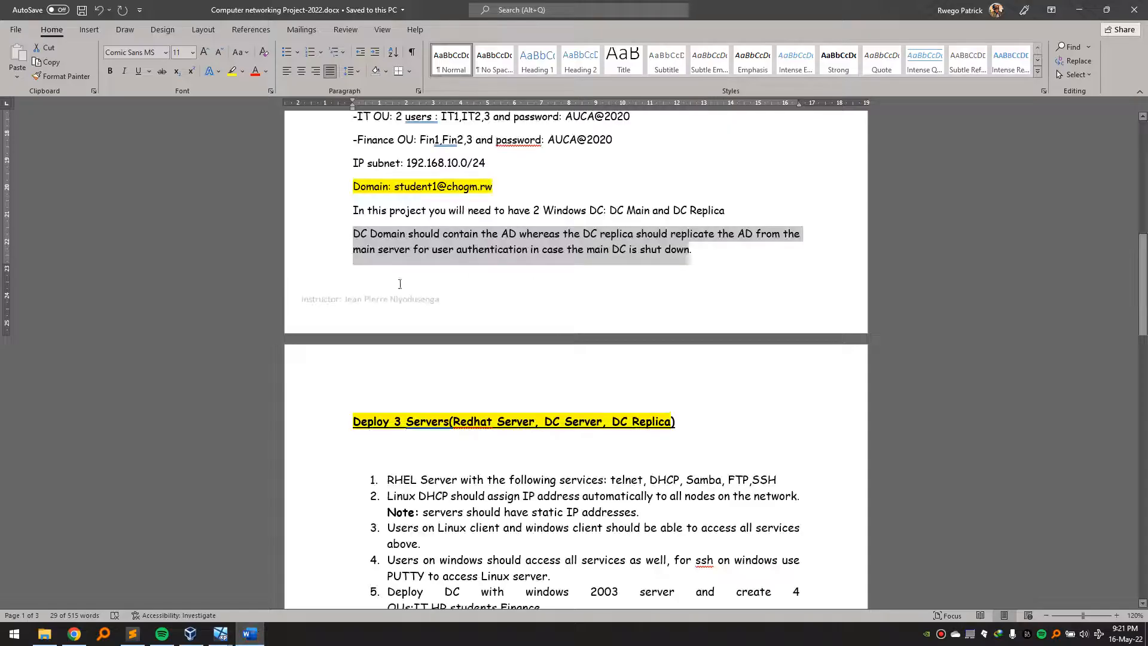
click(385, 234)
drag(389, 233, 692, 250)
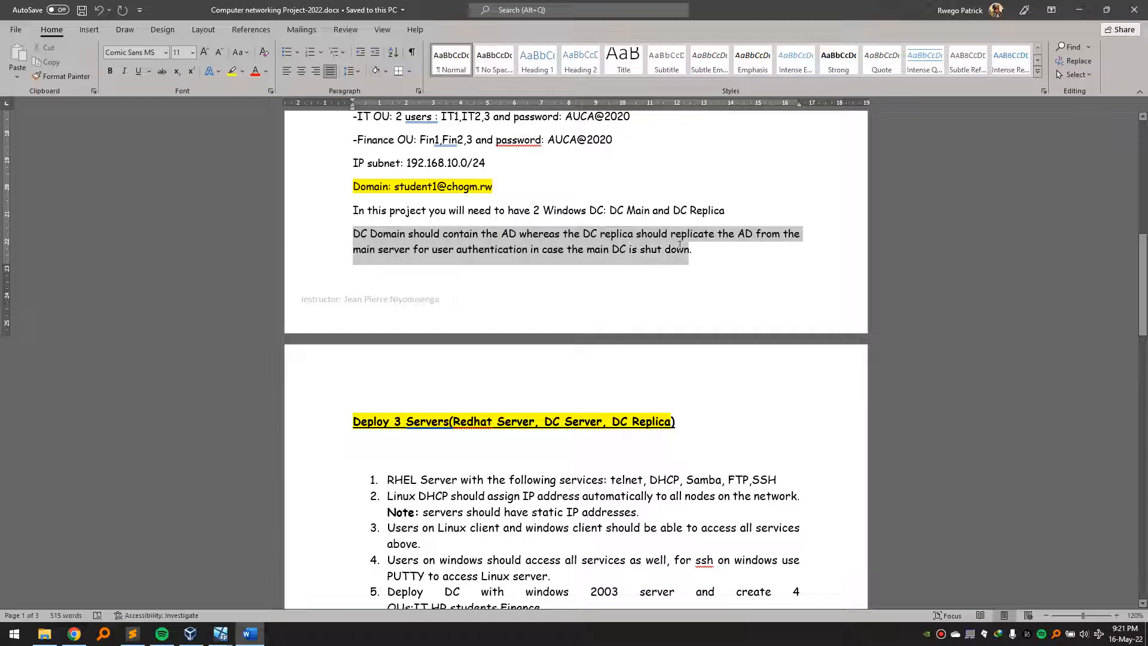
click(1088, 17)
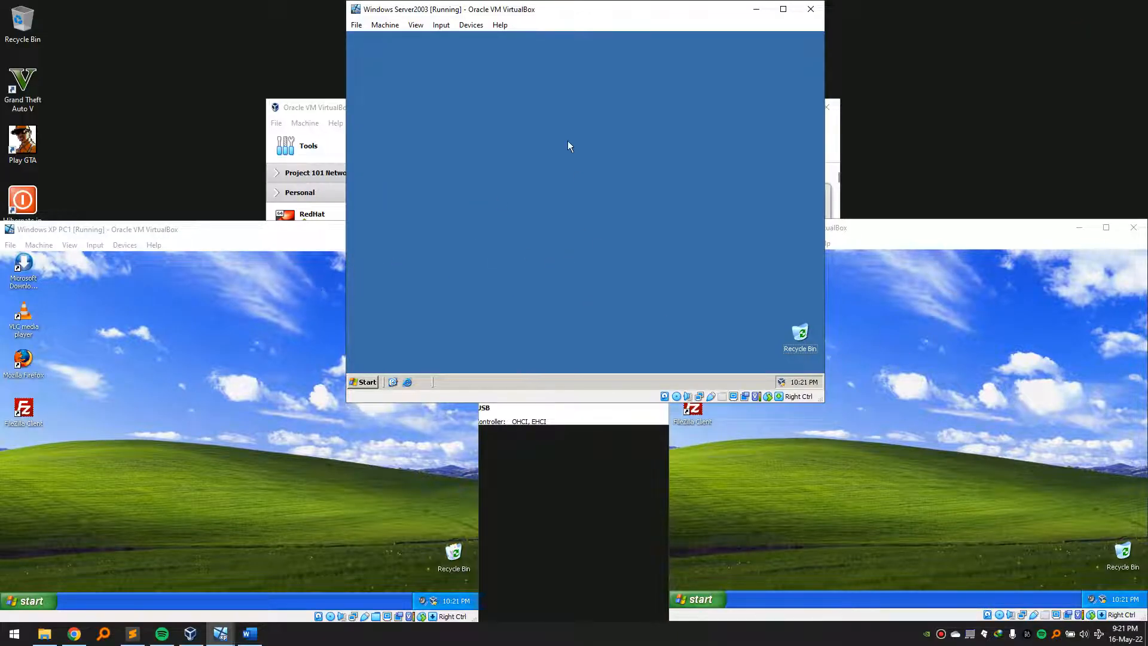
click(330, 108)
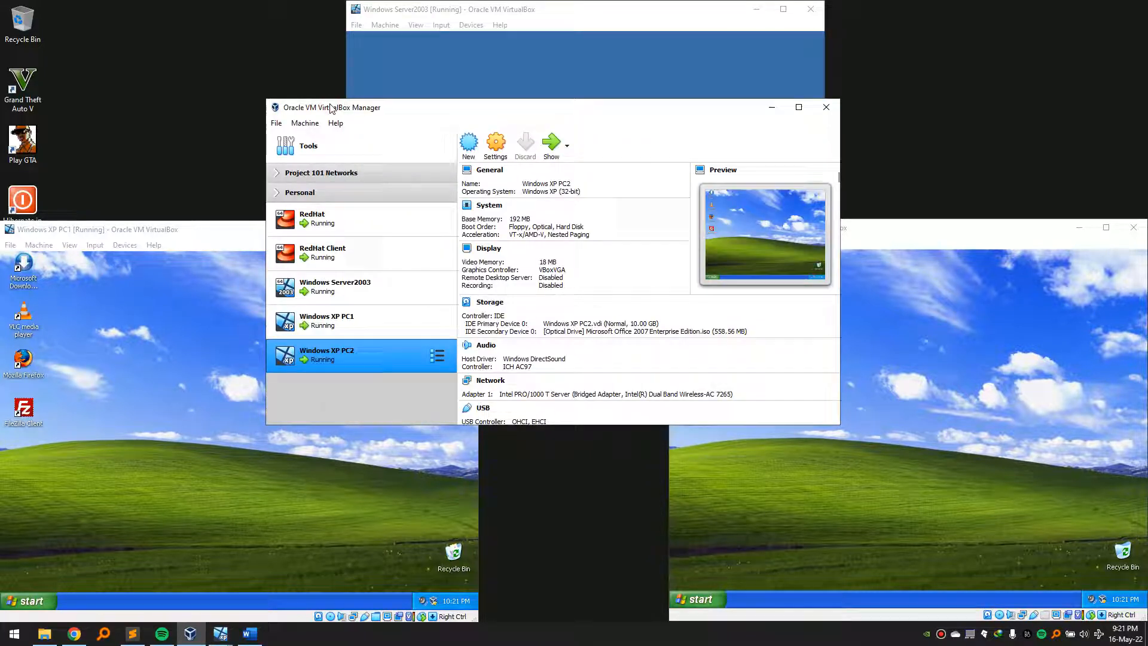
click(960, 369)
click(254, 473)
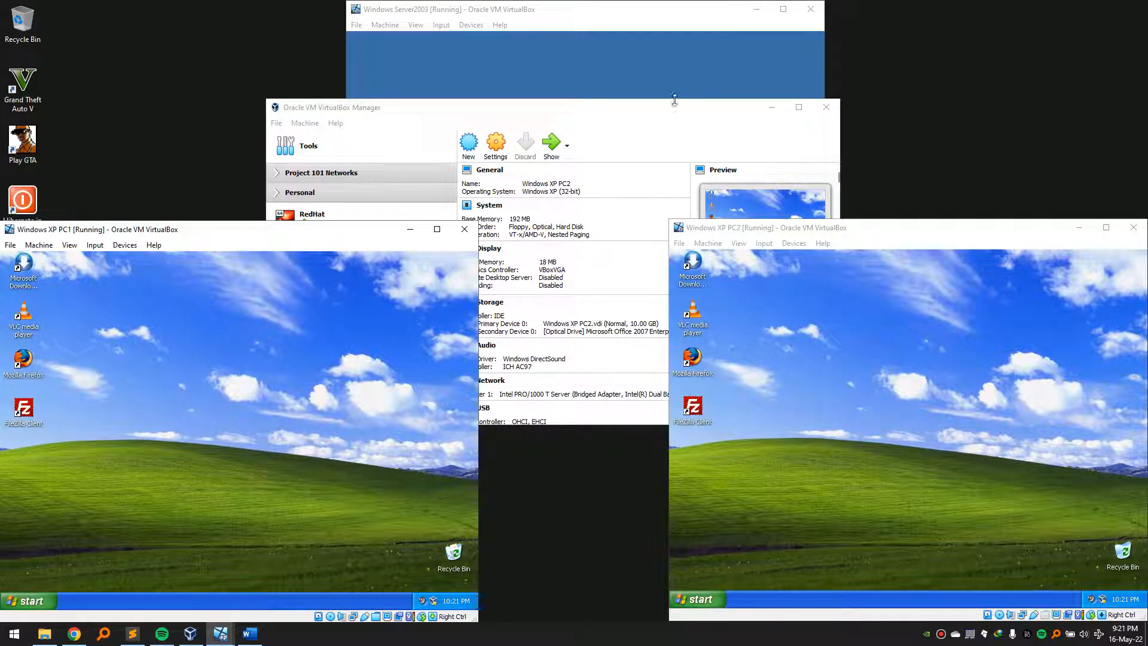
click(629, 116)
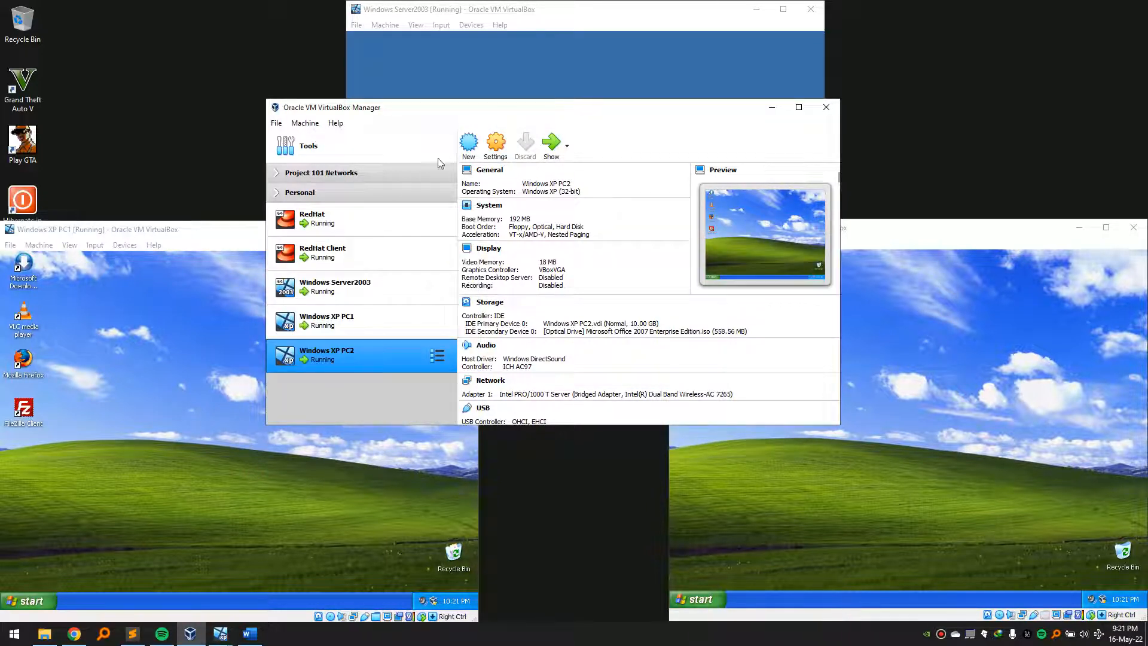
- Start a new virtual machine named 'Windwows server 2003' with 1024 MB of memory
click(465, 147)
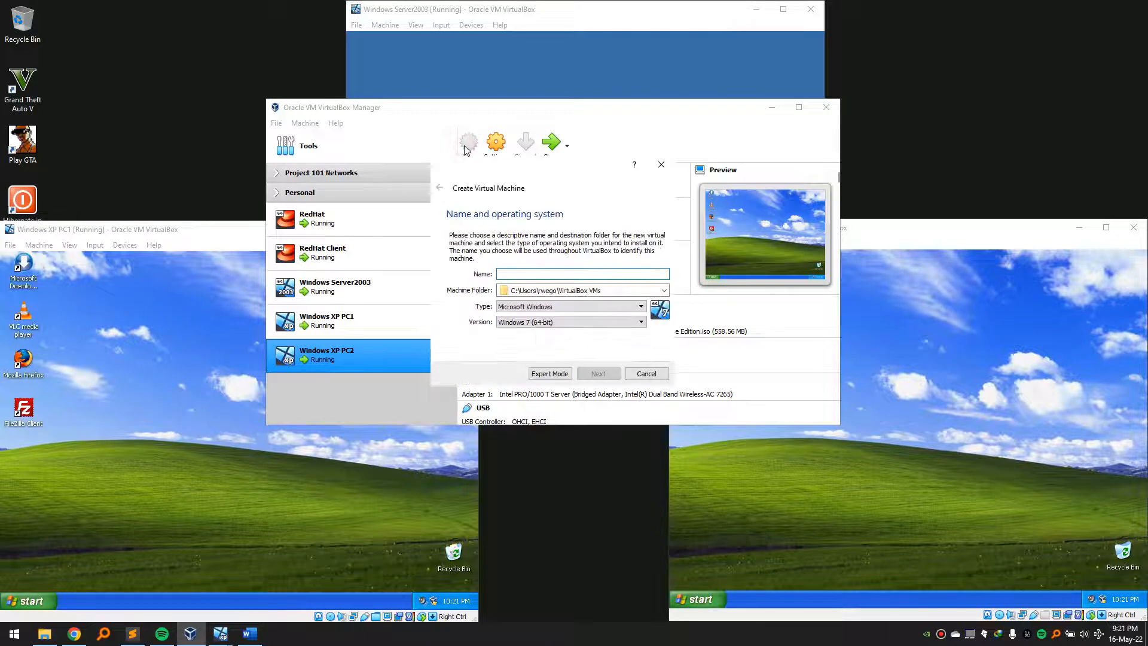
text(Windwows serv)
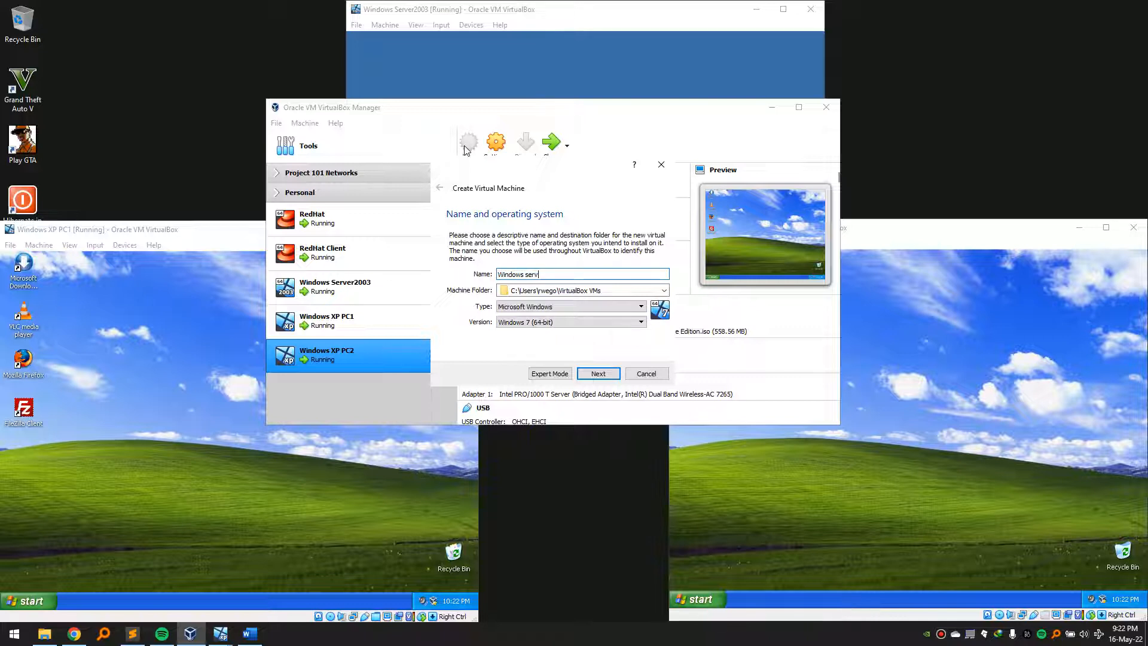
text(er 2003 Replica)
click(598, 373)
double_click(634, 276)
text(1024)
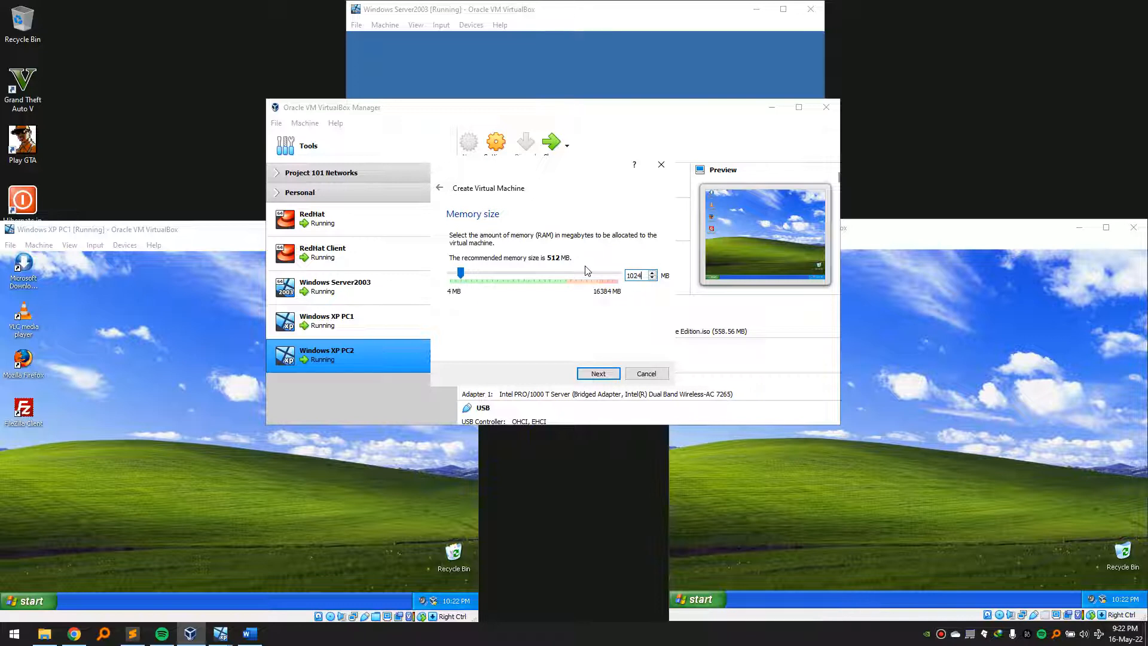
- Create a dynamically allocated virtual hard disk using the default file type and size
click(612, 373)
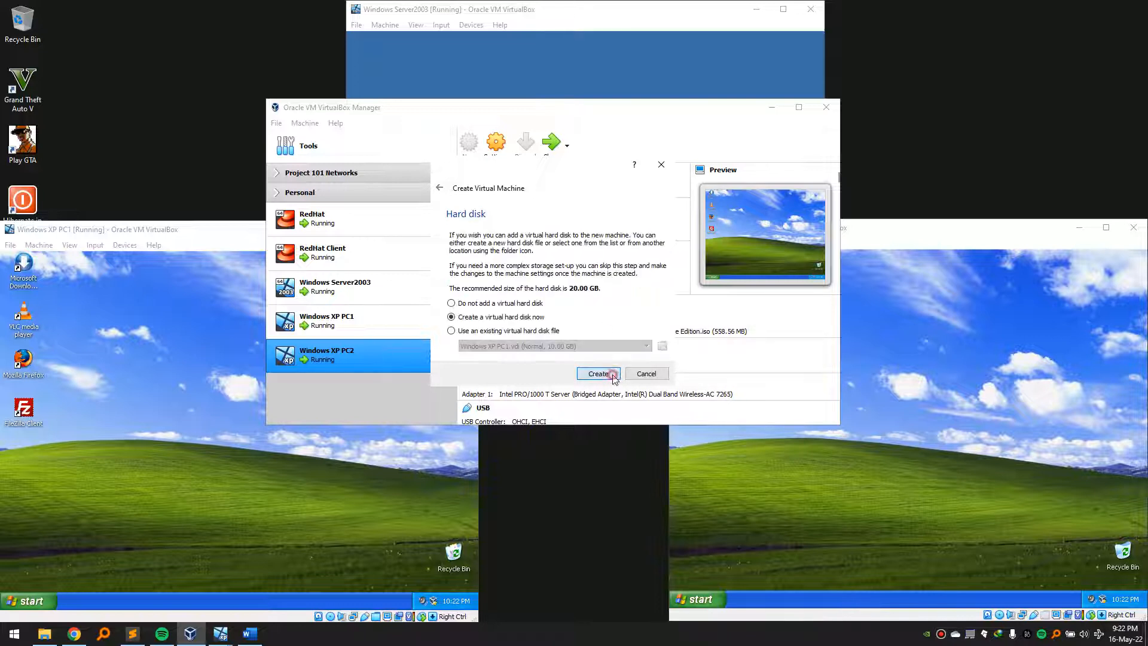
click(612, 375)
click(608, 395)
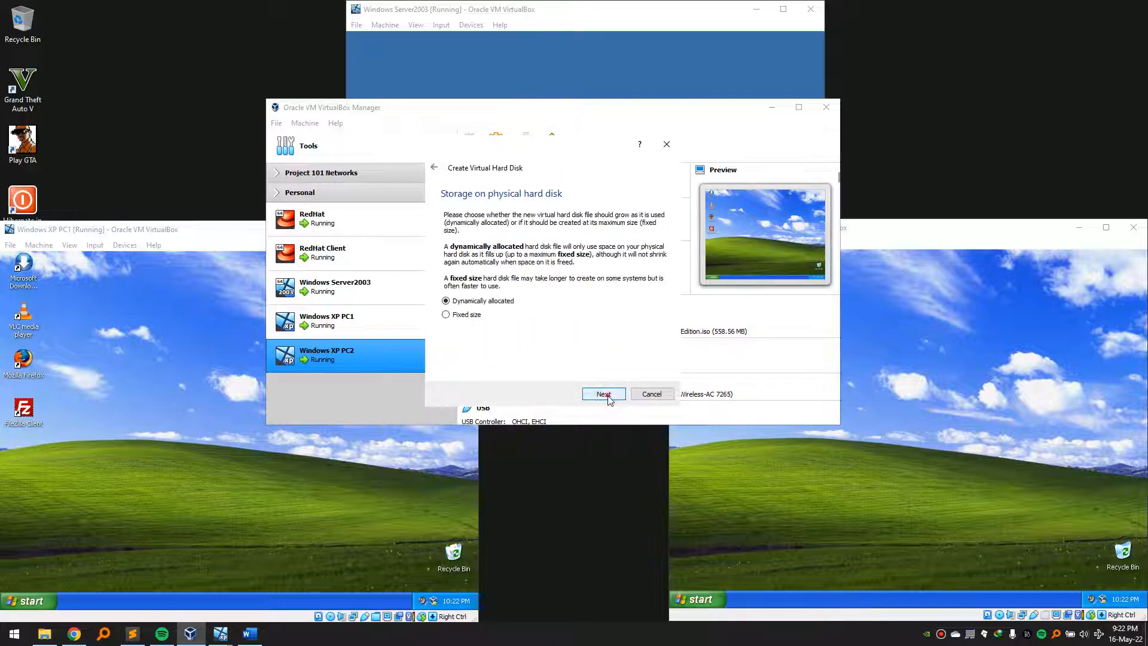
click(607, 396)
click(609, 395)
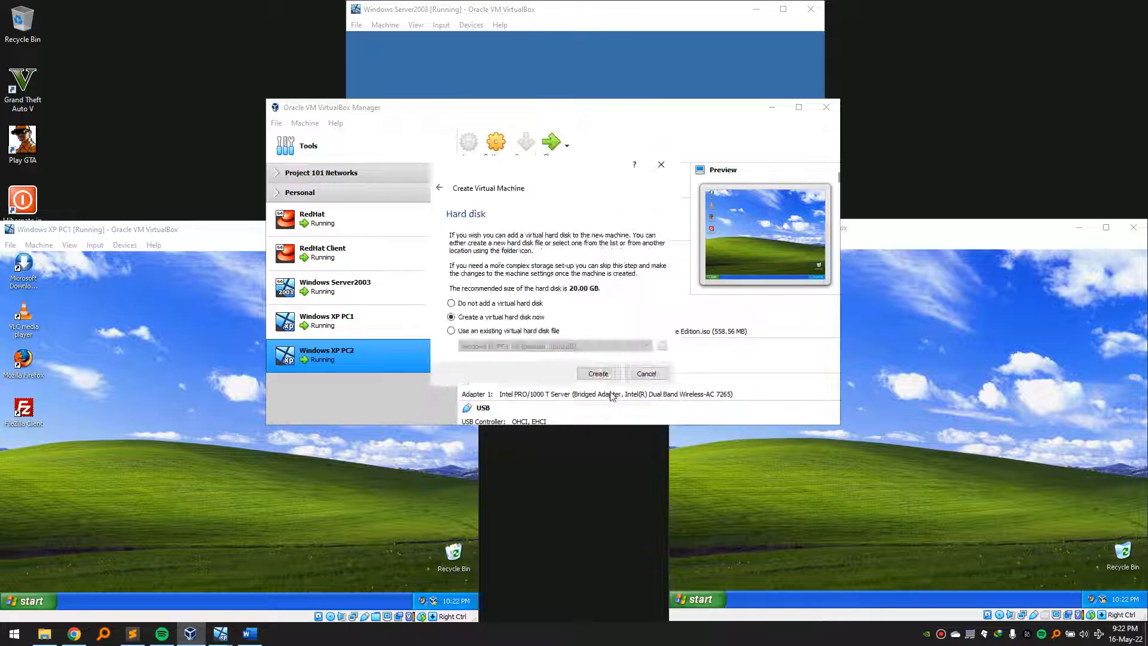
- In the replica's settings, make shared clipboard and drag'n'drop bidirectional
click(500, 140)
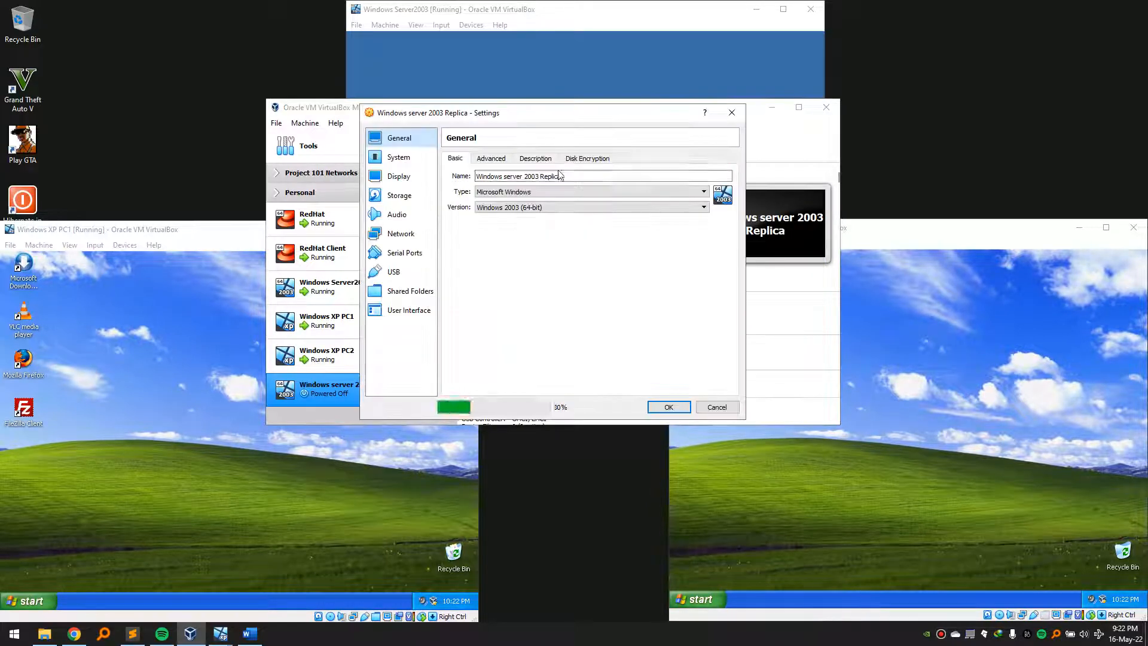
click(541, 208)
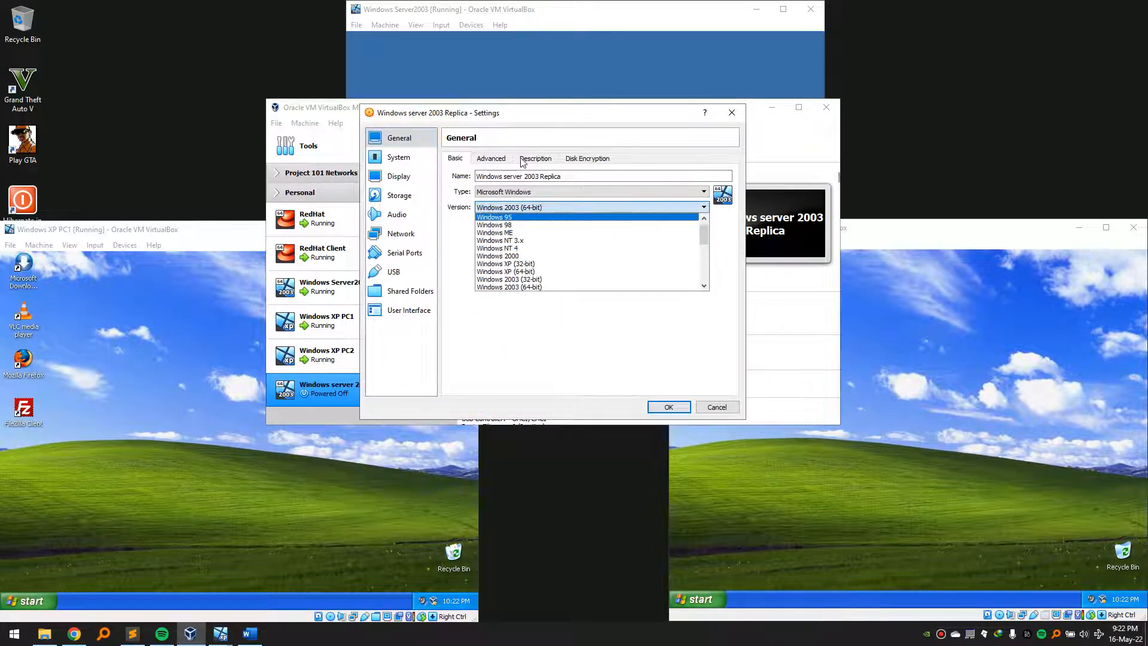
click(491, 158)
click(529, 193)
click(522, 226)
click(529, 209)
click(522, 242)
click(454, 159)
- Insert Win2003ServerSTD.iso into the replica's empty optical drive
click(398, 176)
click(398, 157)
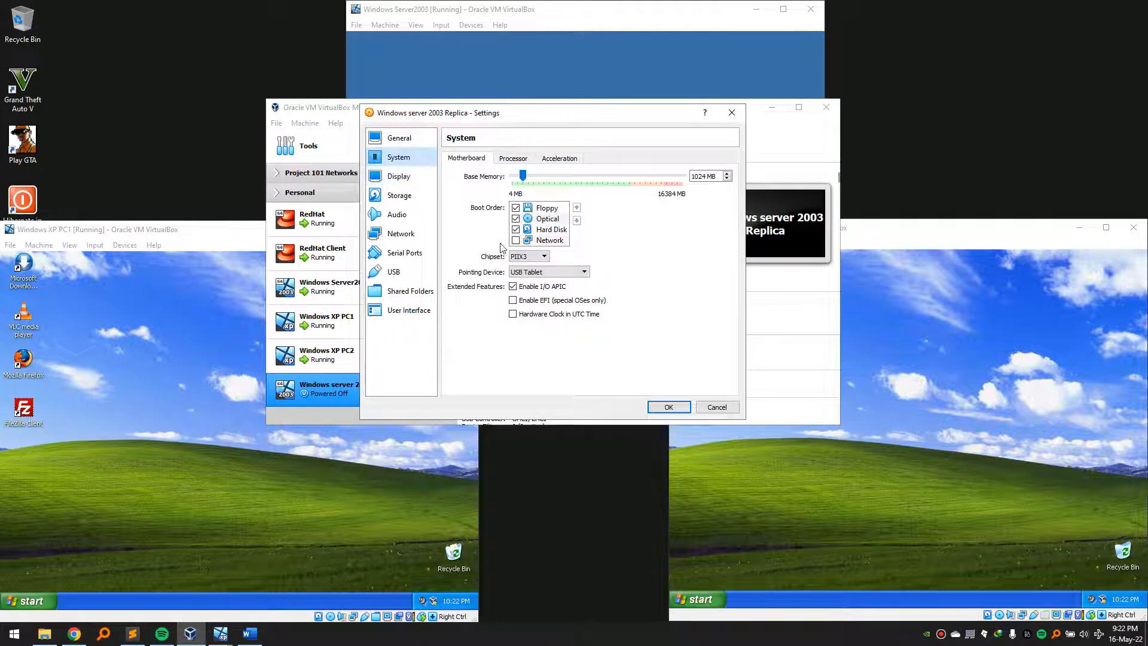
click(399, 176)
click(407, 200)
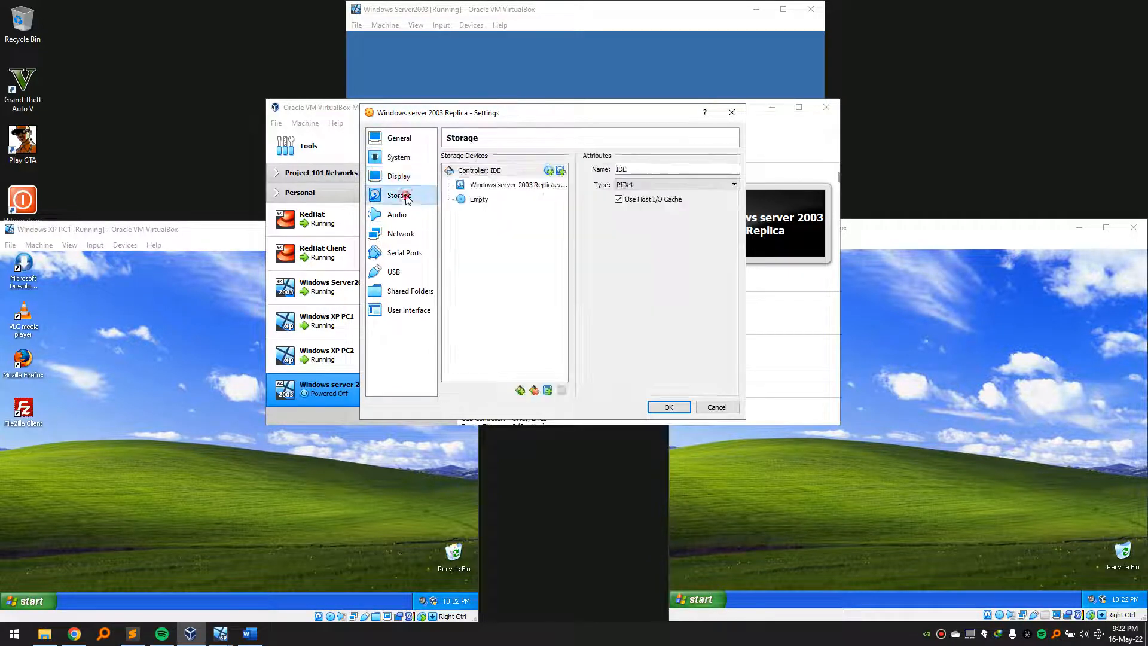
click(479, 198)
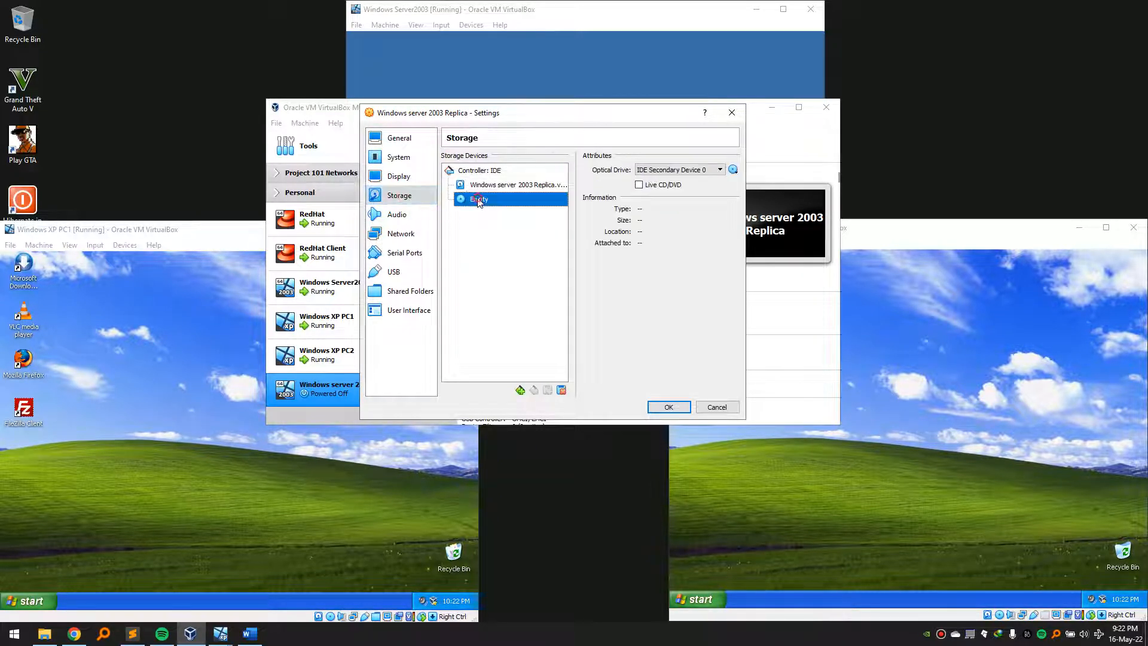
click(732, 172)
click(804, 258)
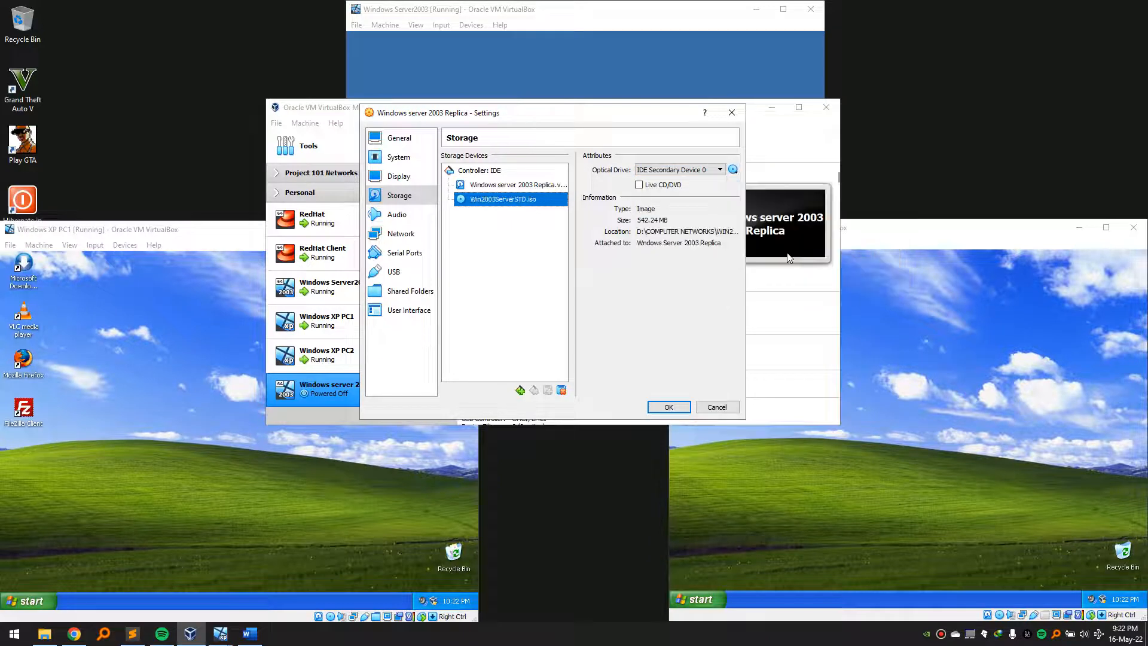
- Attach network adapter 1 as a Bridged Adapter and save the settings
click(400, 233)
click(537, 190)
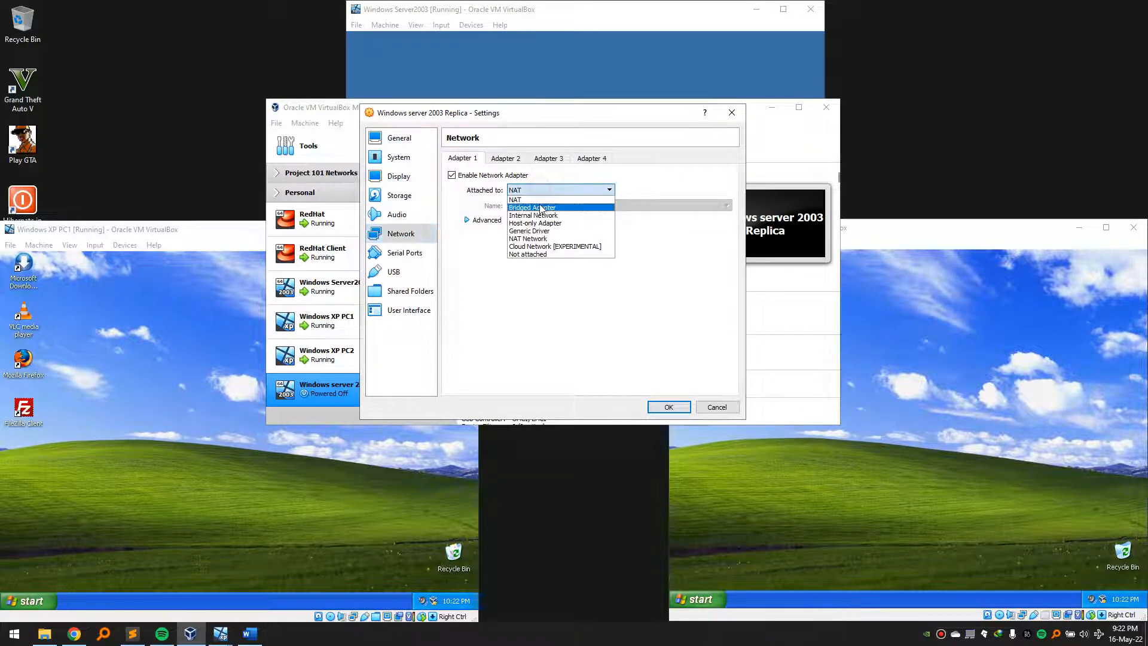
click(541, 208)
click(403, 253)
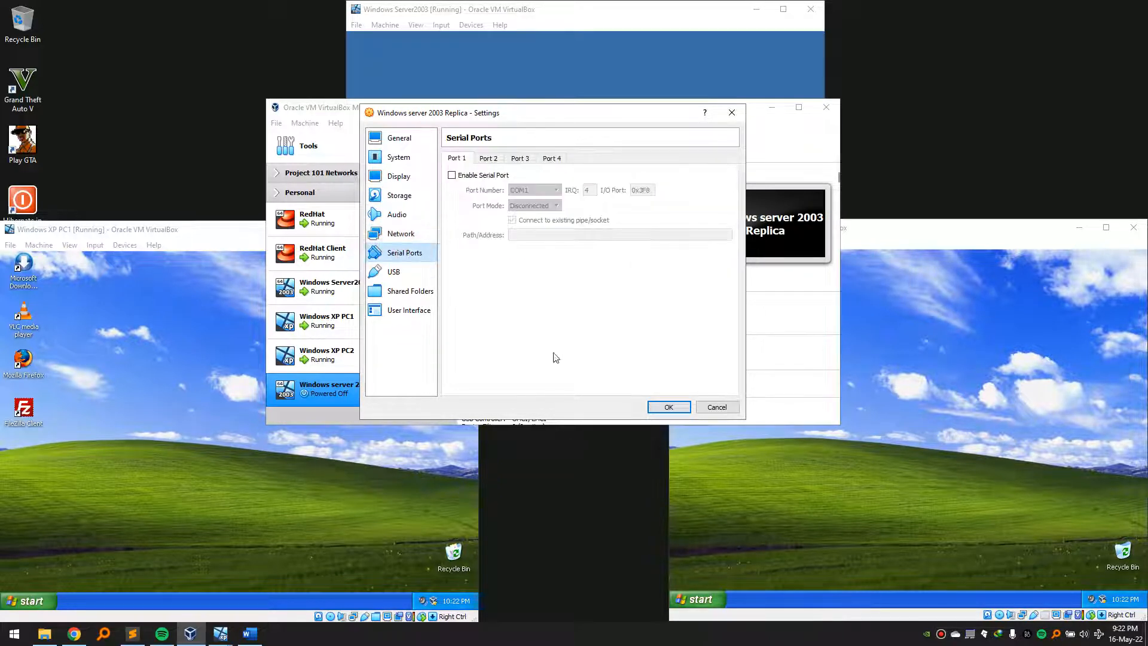
click(669, 408)
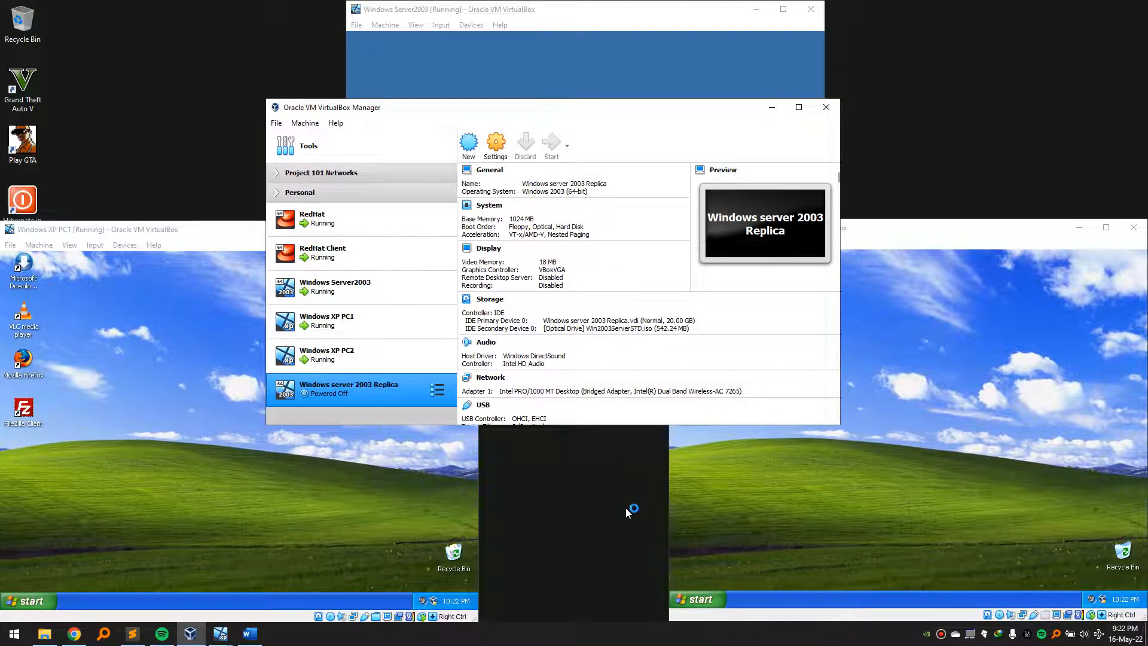
- Start the Windows server 2003 Replica machine and bring its window forward
click(592, 7)
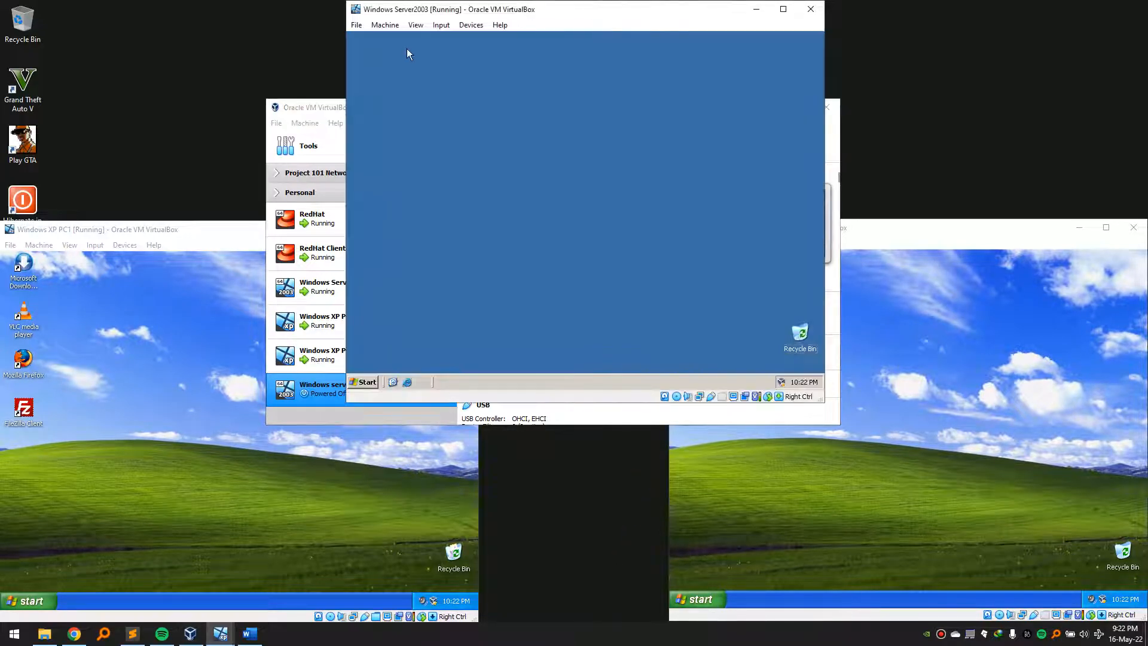
click(336, 113)
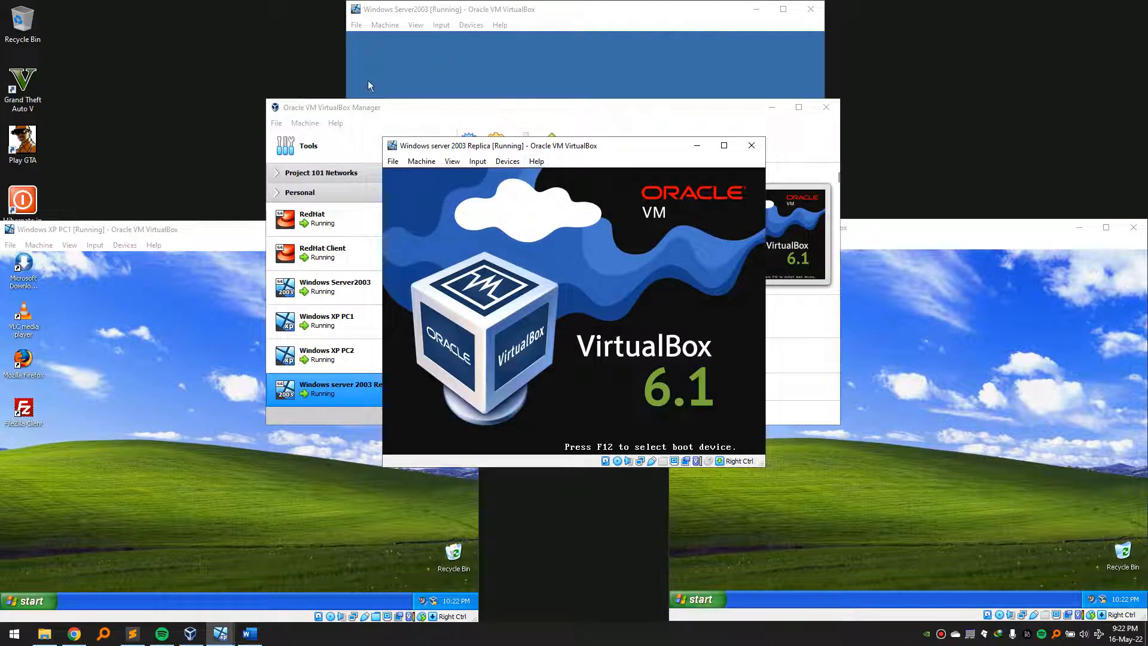
click(469, 17)
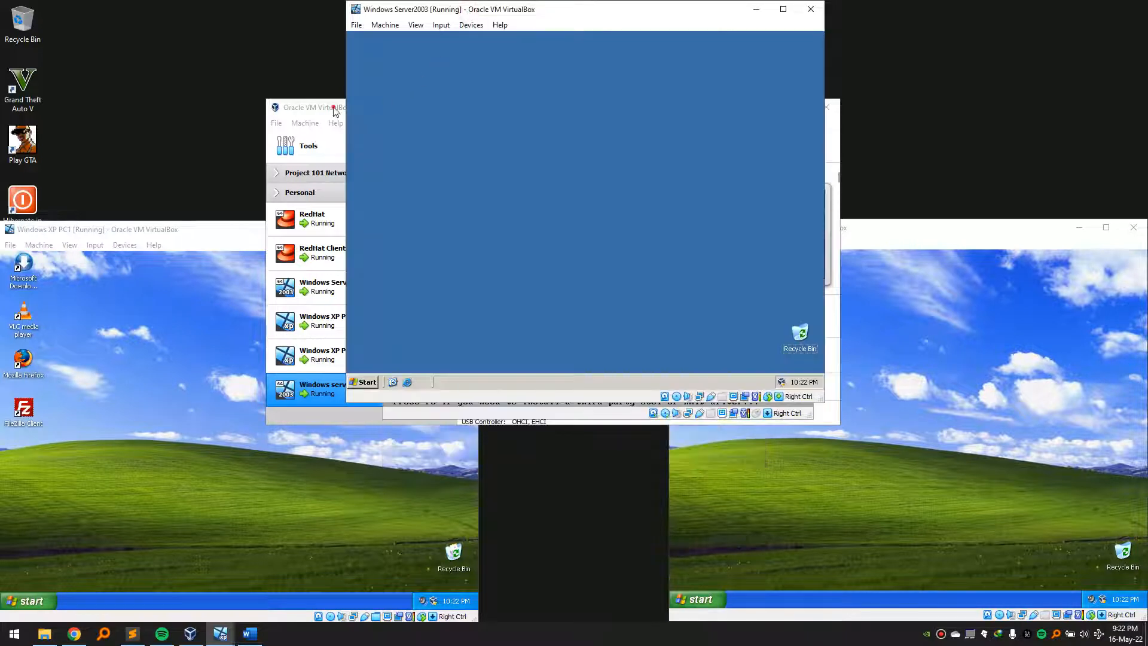
click(524, 421)
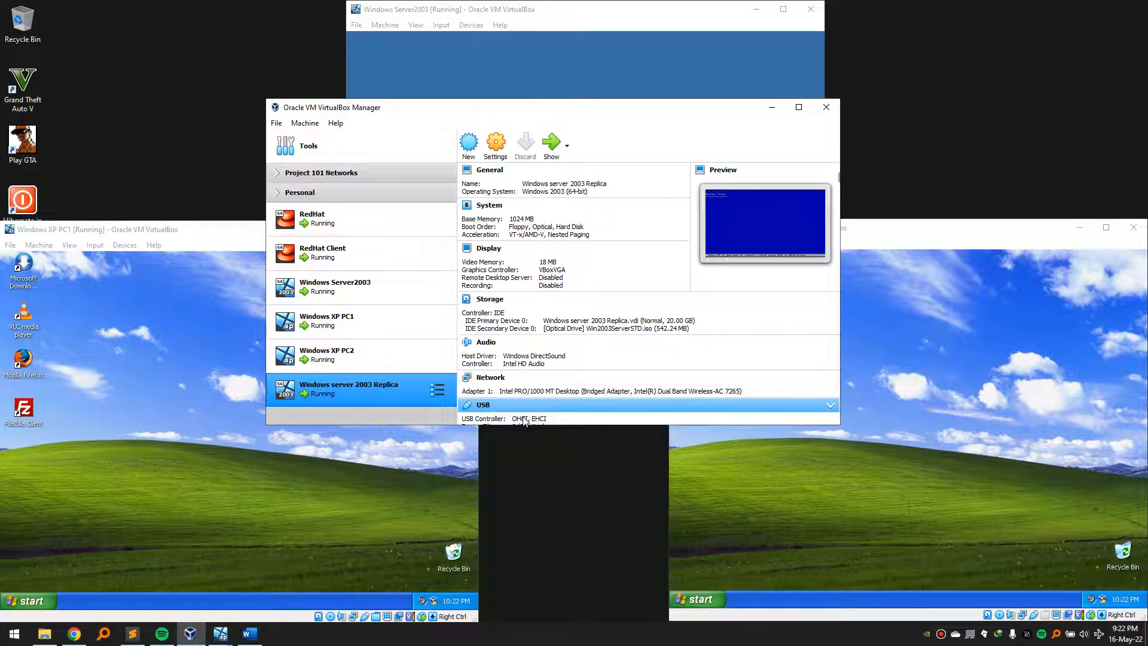
click(571, 644)
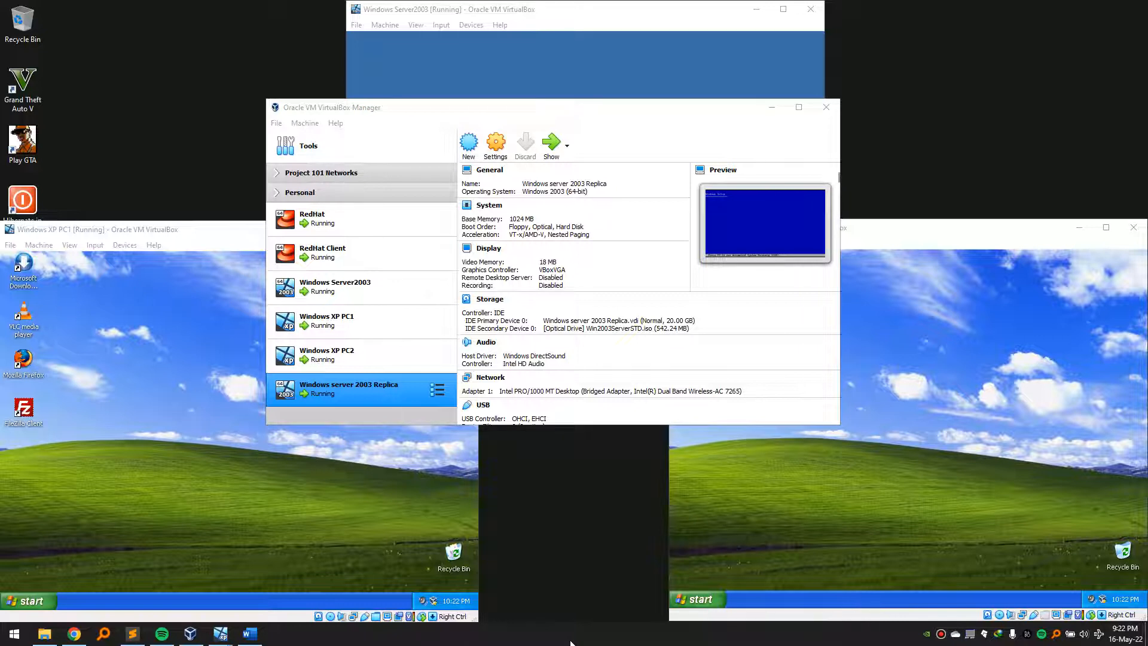
click(550, 144)
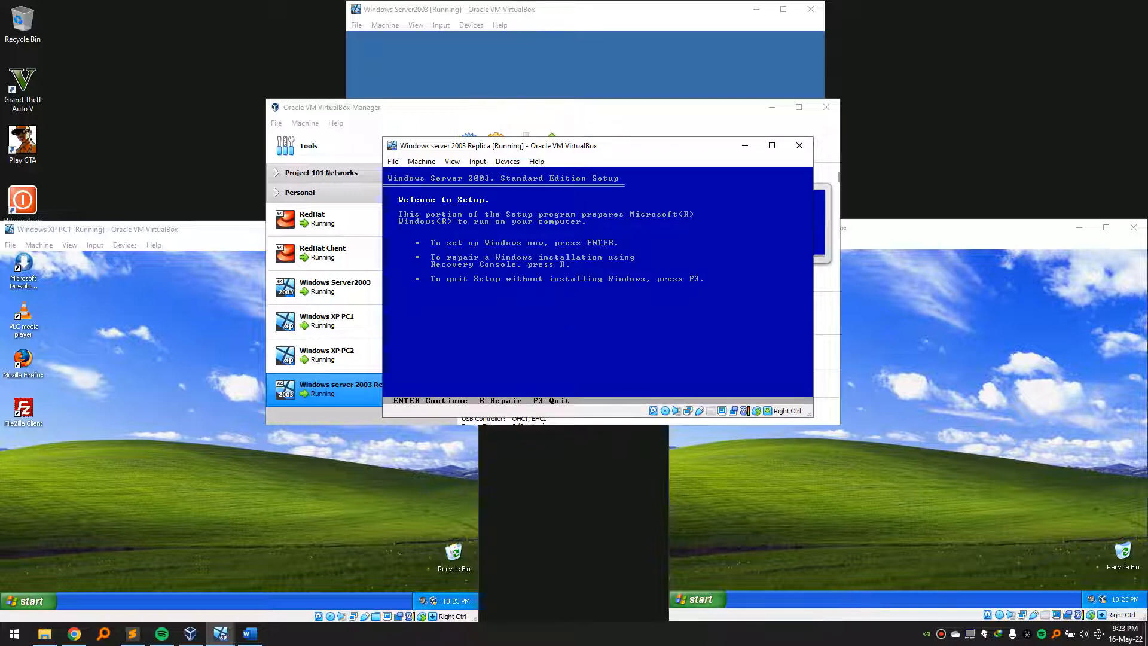
- Begin setup, accept the licence with F8, and install onto a newly formatted C: partition
key(Return)
key(F8)
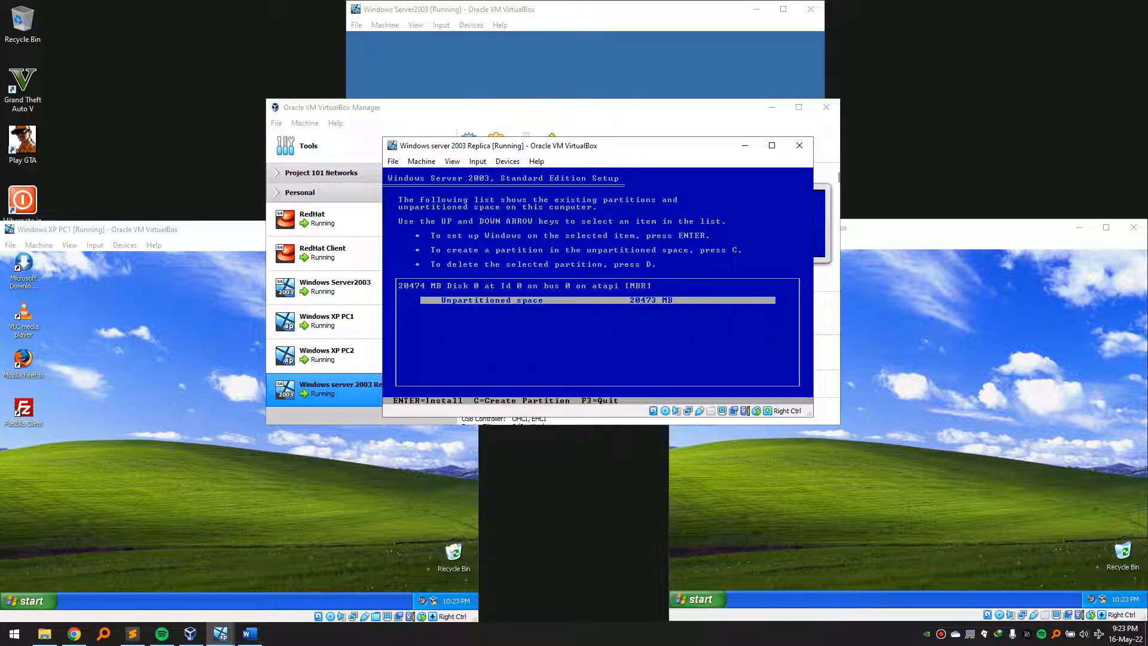
key(Return)
key(Return)
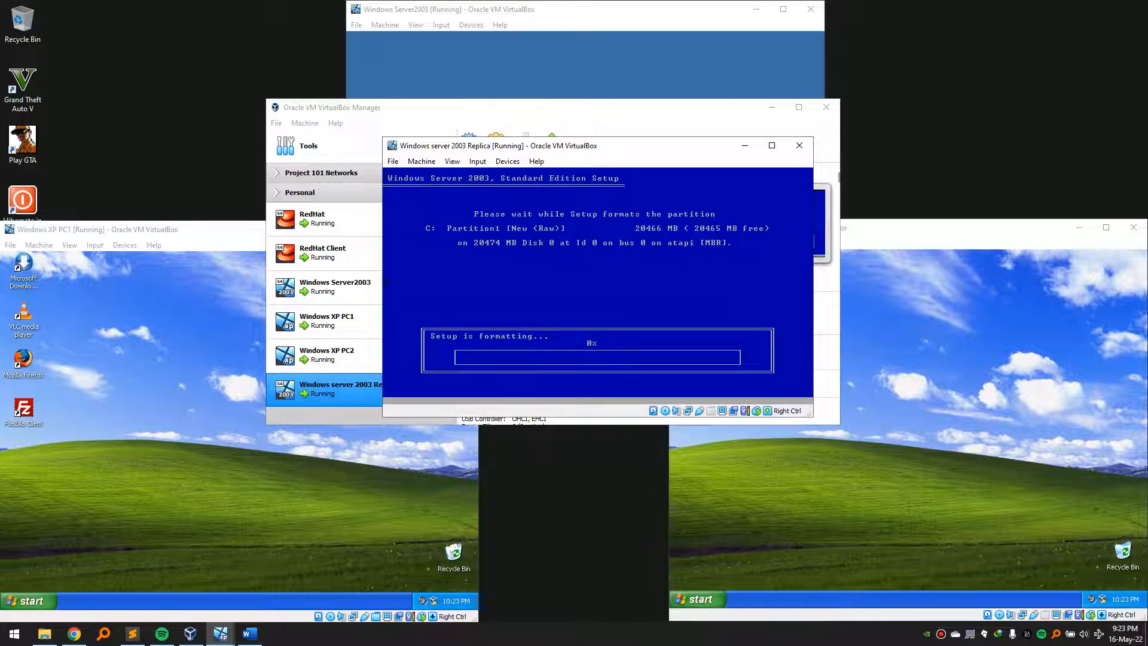
click(628, 636)
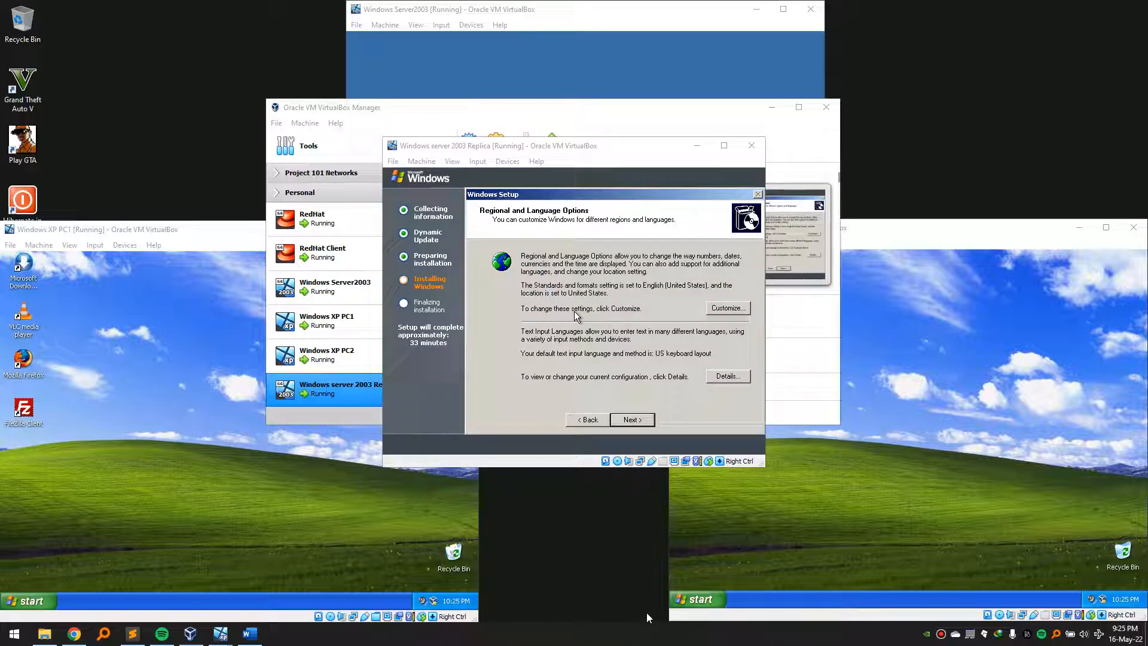
- Pass the regional and language options and enter the owner's name
click(651, 385)
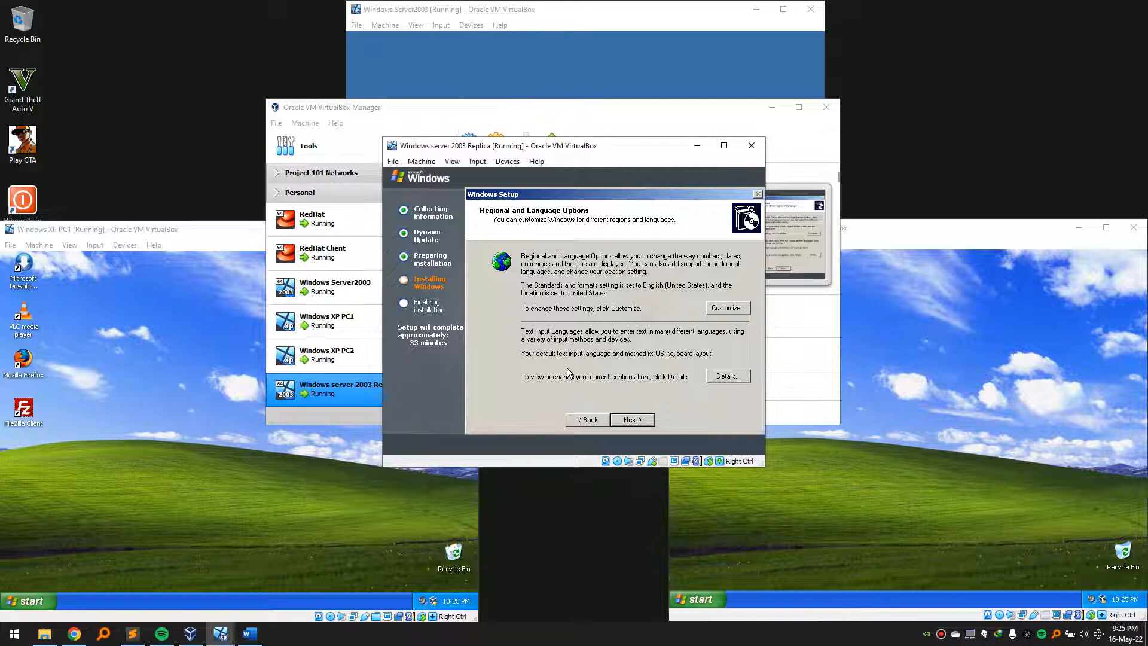
click(643, 419)
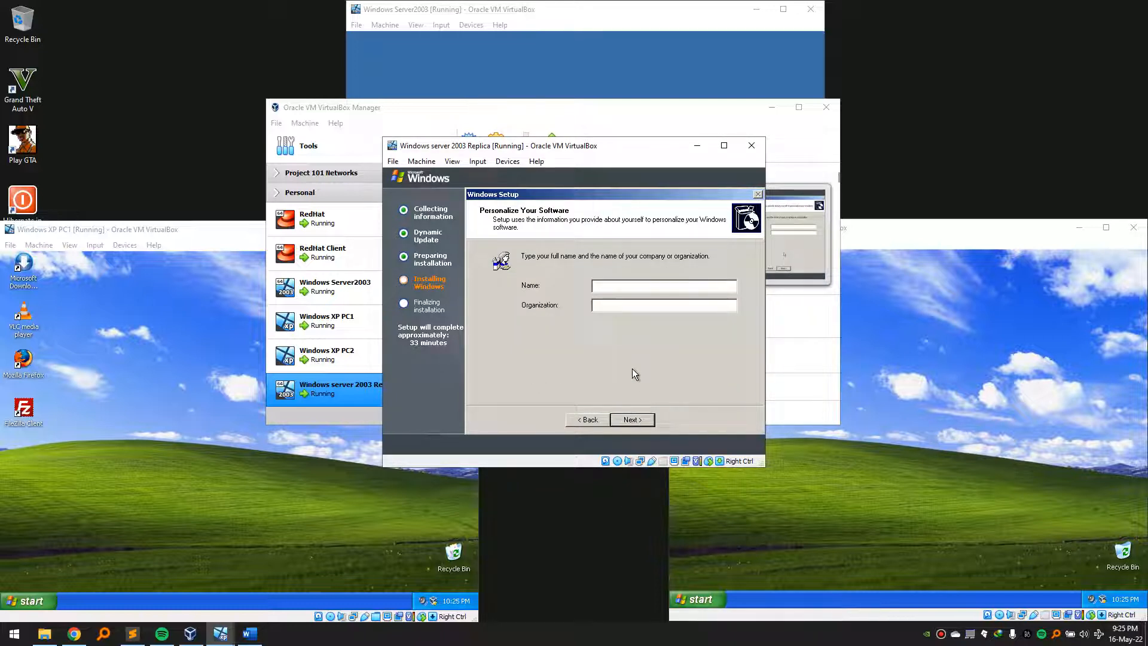
text(Pattus)
click(627, 422)
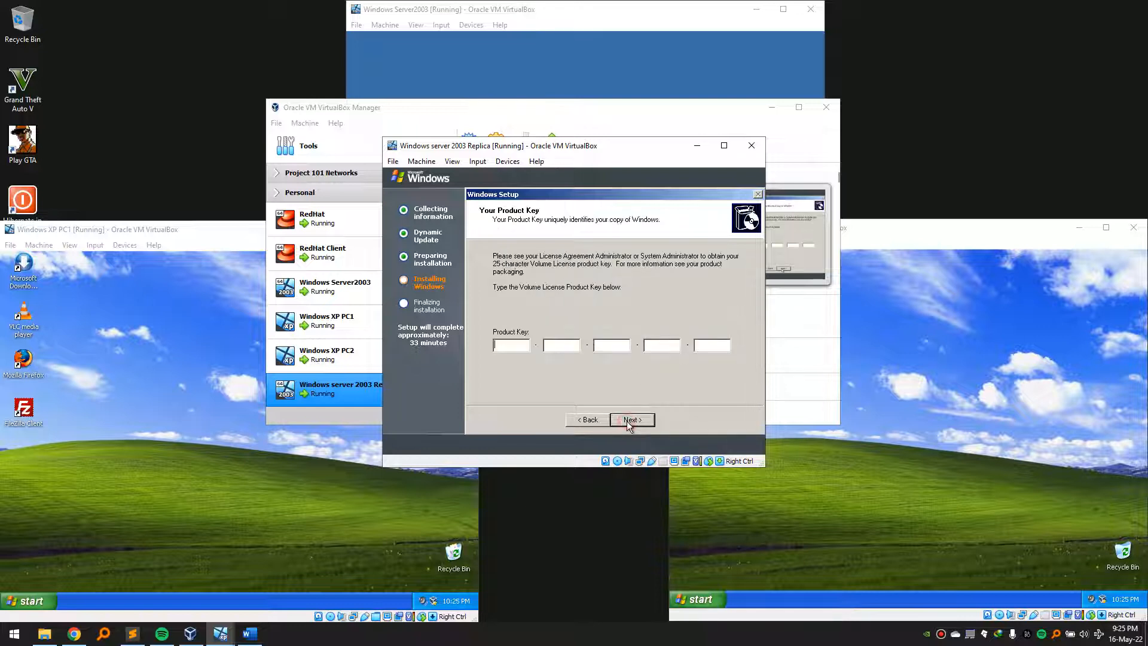
- Enter the product key from the key file and accept per-server licensing
click(132, 633)
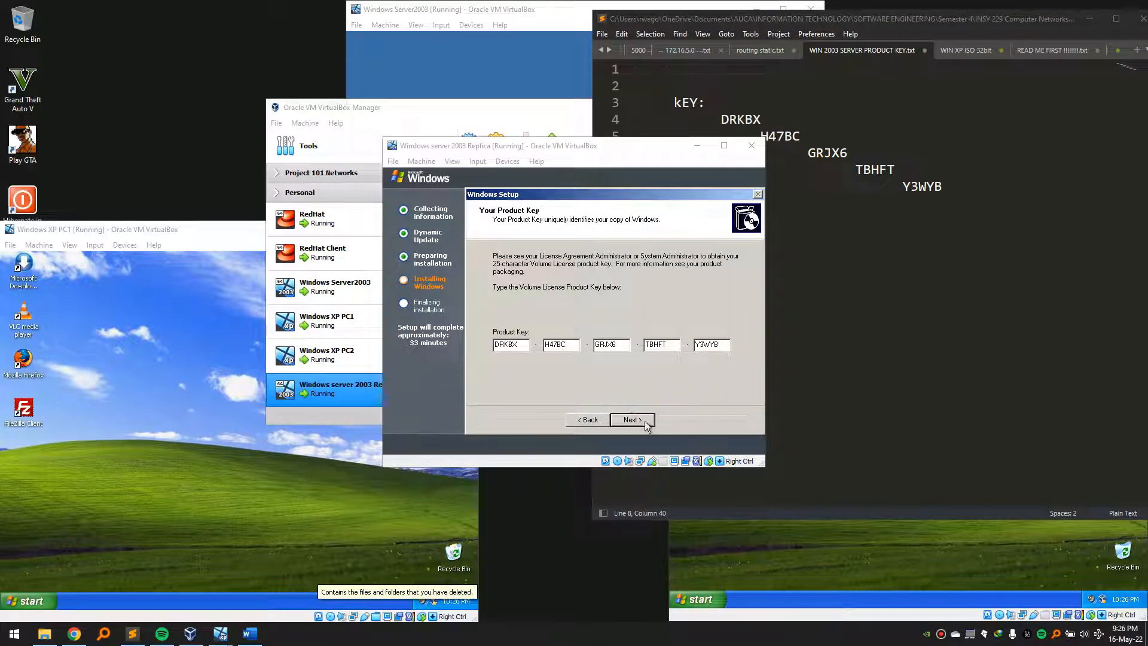
click(644, 422)
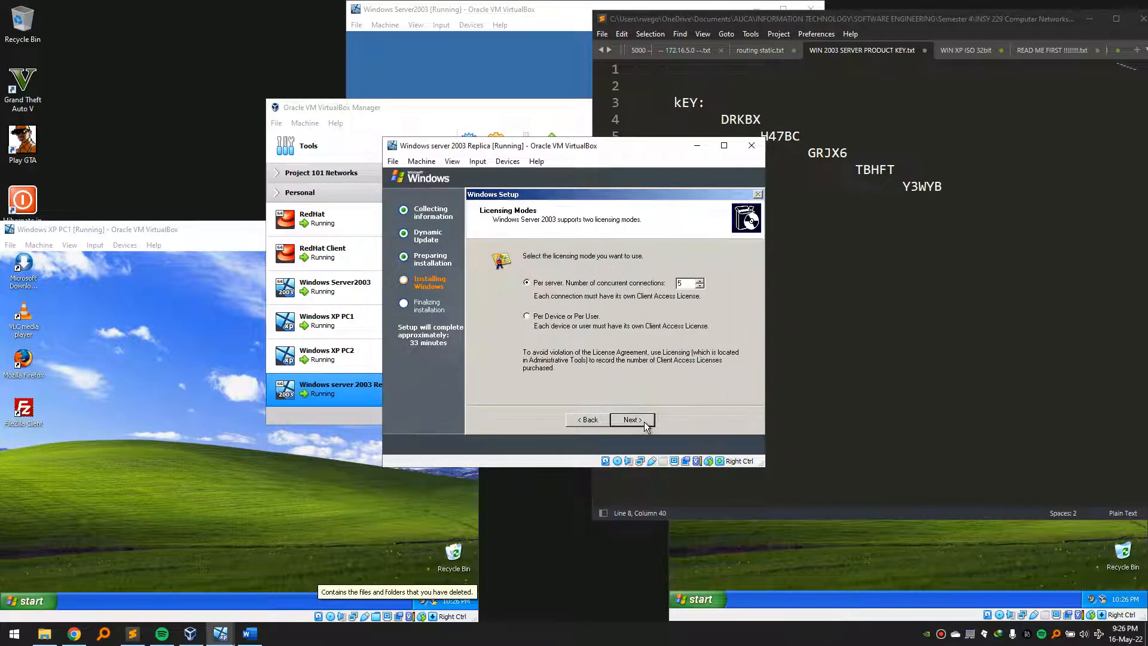
click(644, 422)
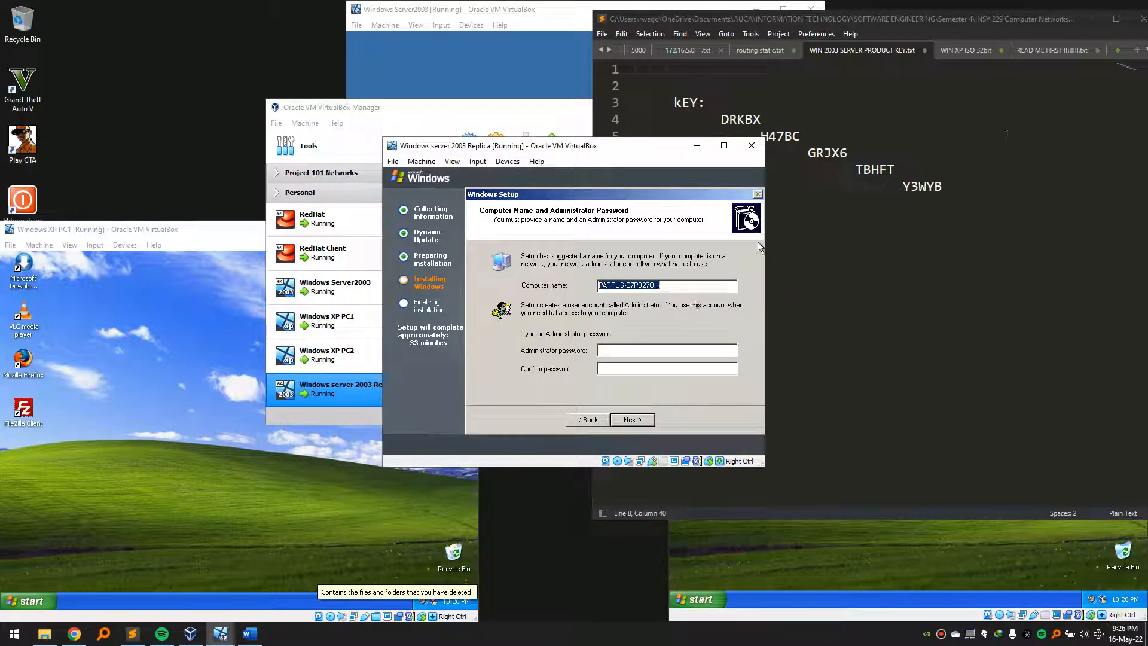
click(1089, 19)
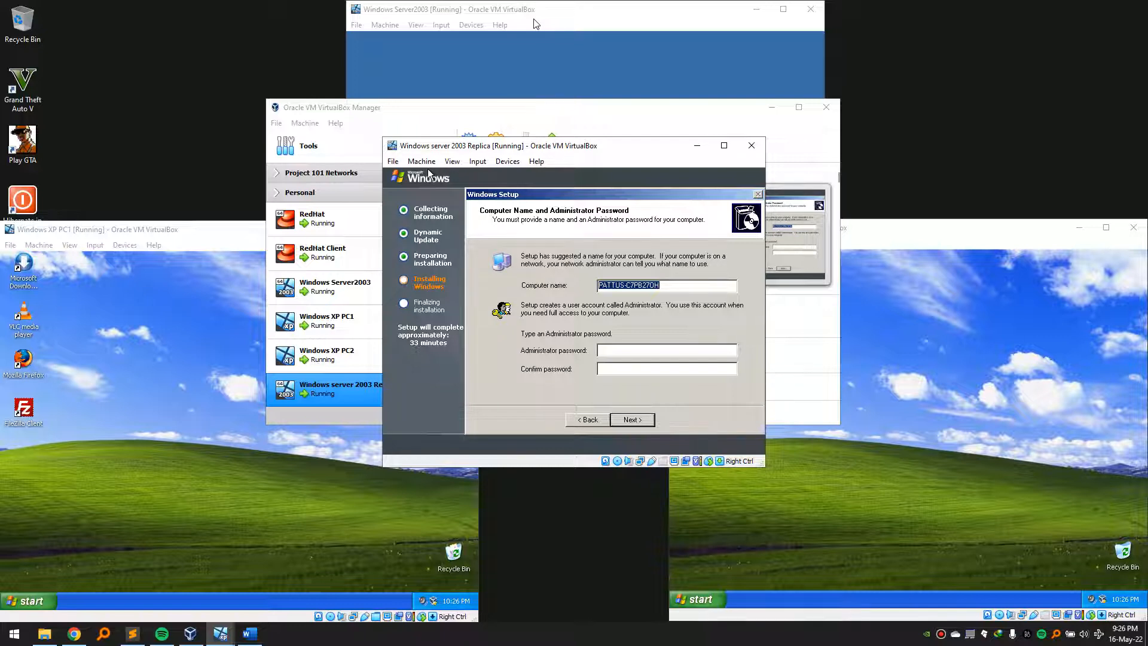
- Set computer name DCREPLICAA and the administrator password, accepting the weak-password warning
text(DCRE)
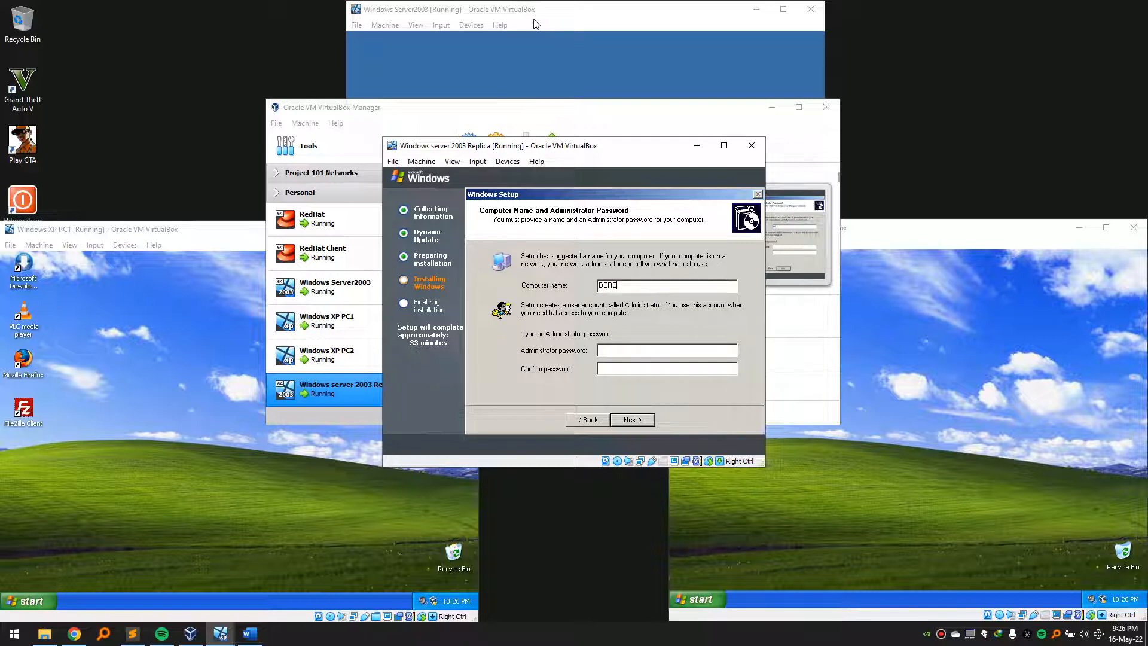
text(PLICA)
click(635, 350)
click(635, 365)
text(•••)
click(662, 288)
double_click(634, 287)
click(652, 285)
click(650, 419)
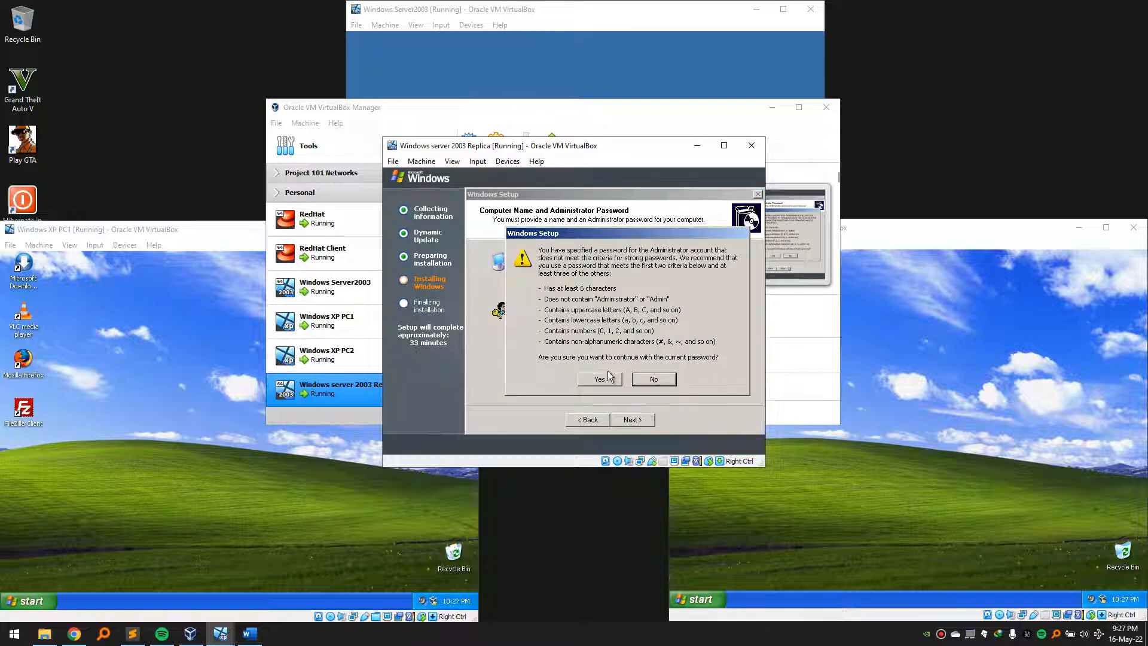
click(609, 376)
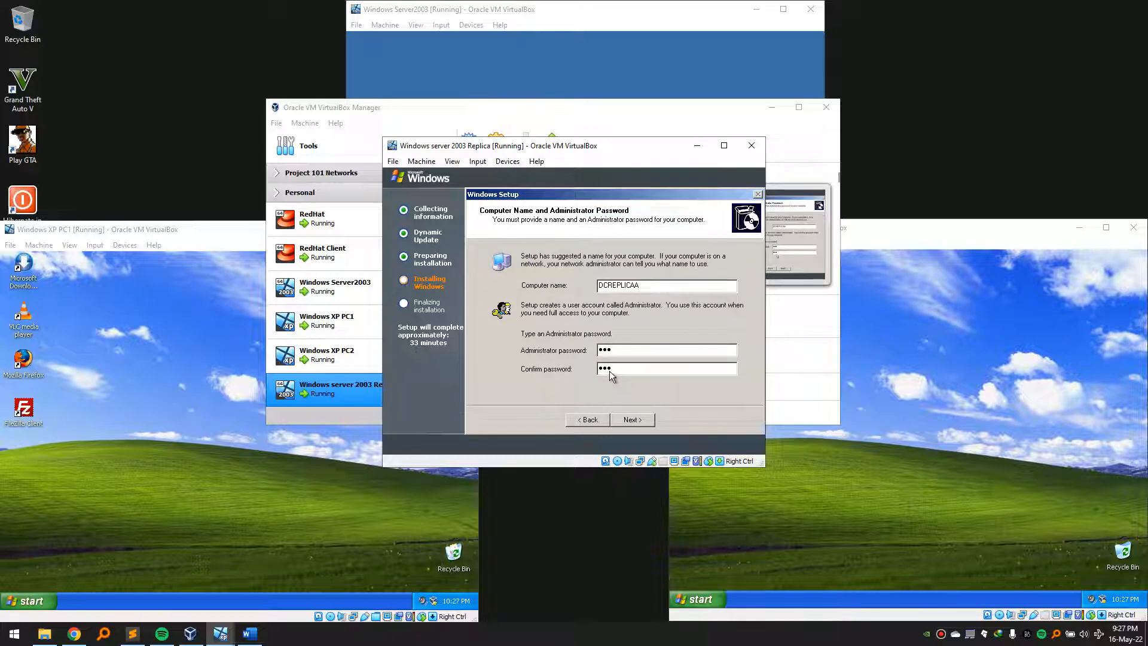
- Choose the (GMT+02:00) Cairo time zone for date and time
key(Return)
click(623, 329)
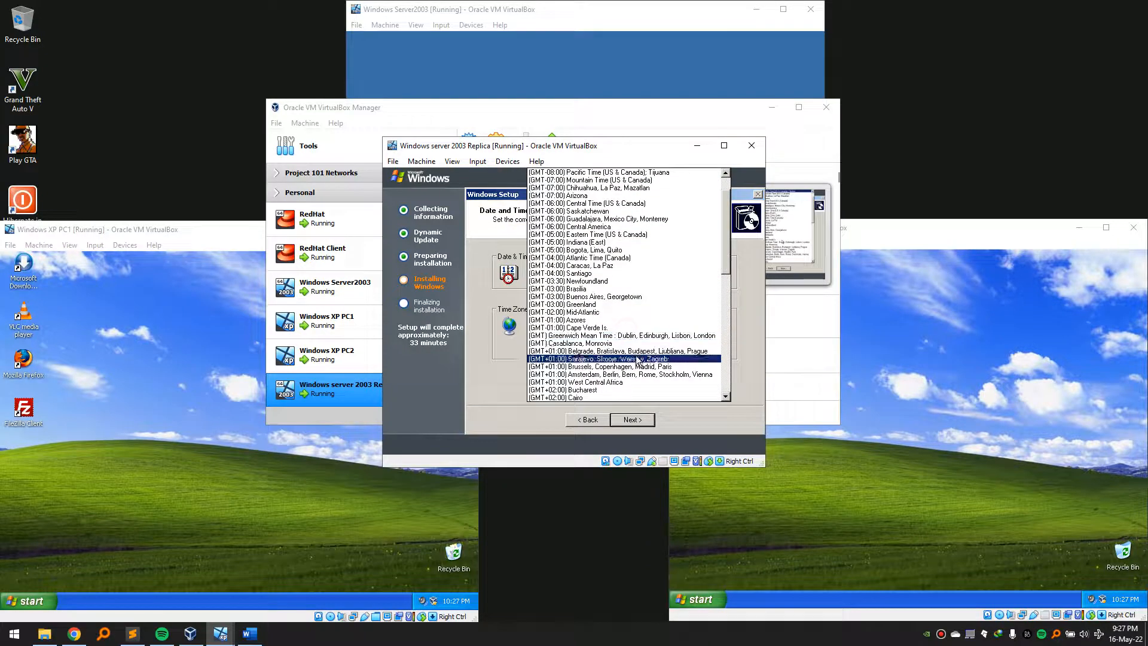
click(640, 397)
click(638, 418)
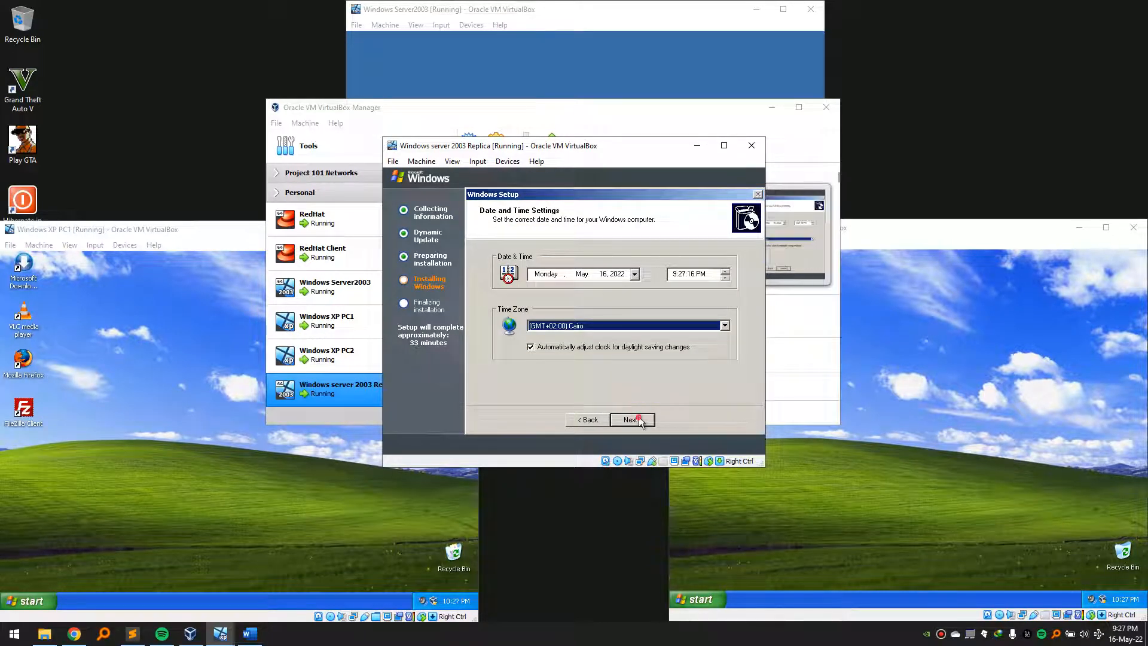
- Keep typical network settings and leave the computer in WORKGROUP
click(622, 637)
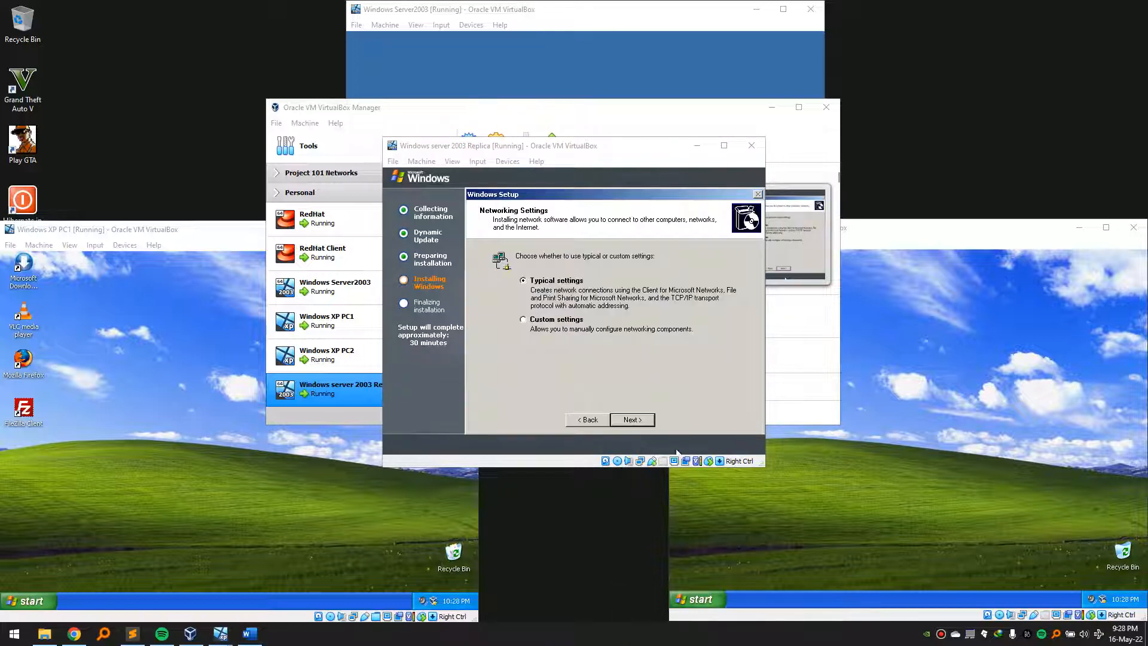
click(663, 395)
click(635, 421)
click(633, 420)
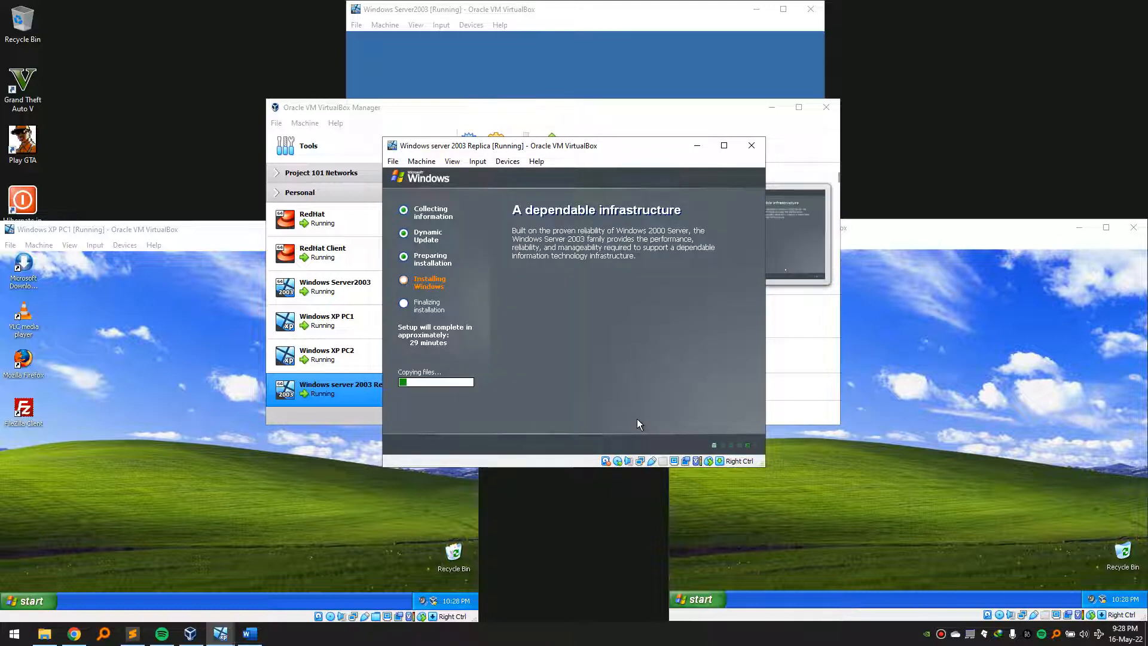
- After setup finishes, dismiss the battery warning and log on as administrator with the password
click(619, 641)
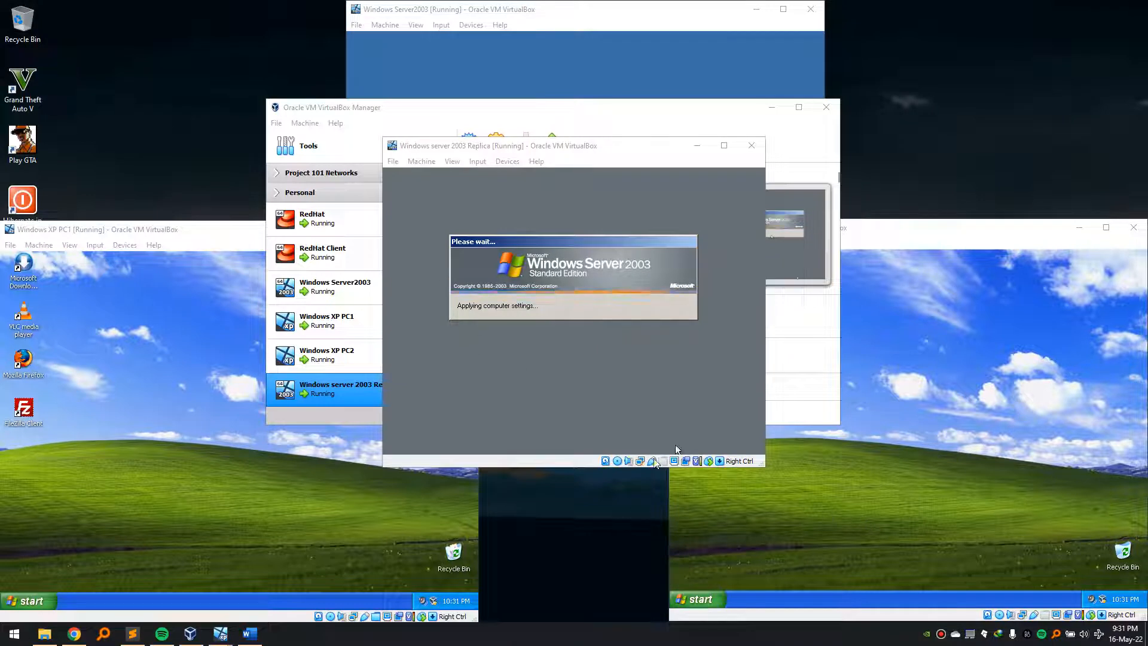
click(592, 293)
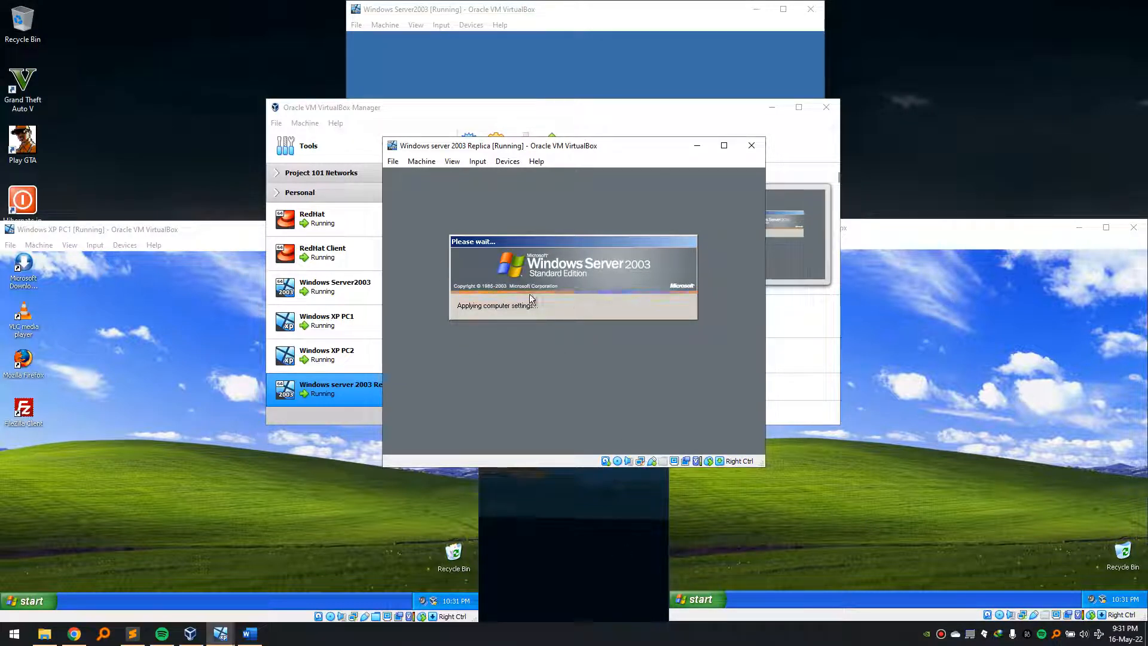
click(607, 639)
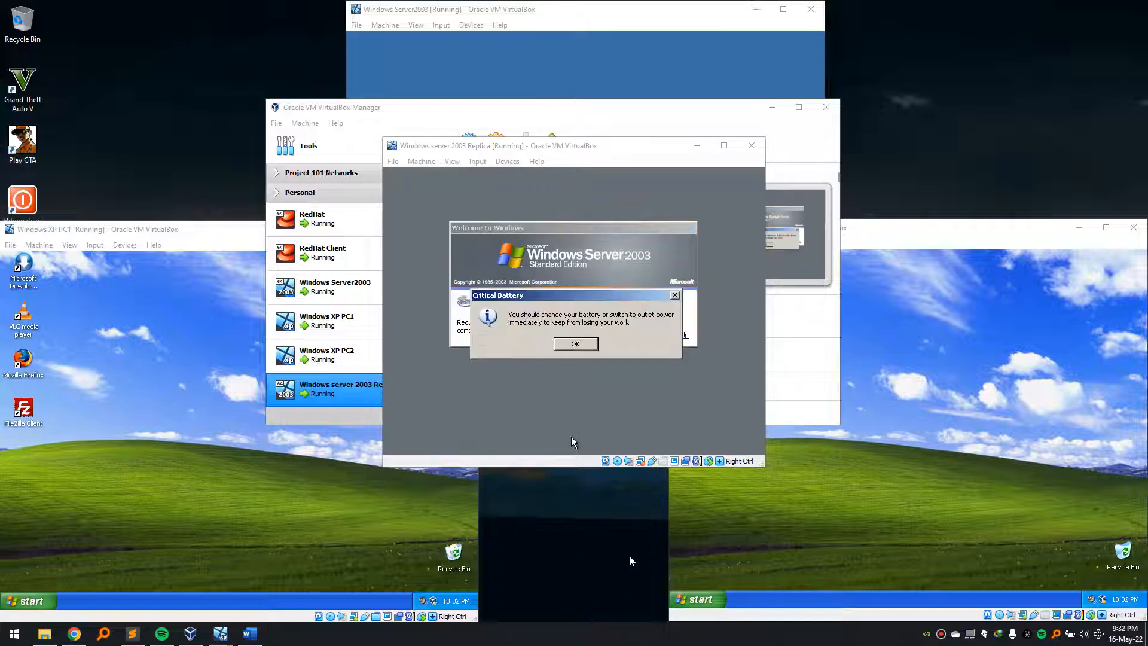
click(589, 345)
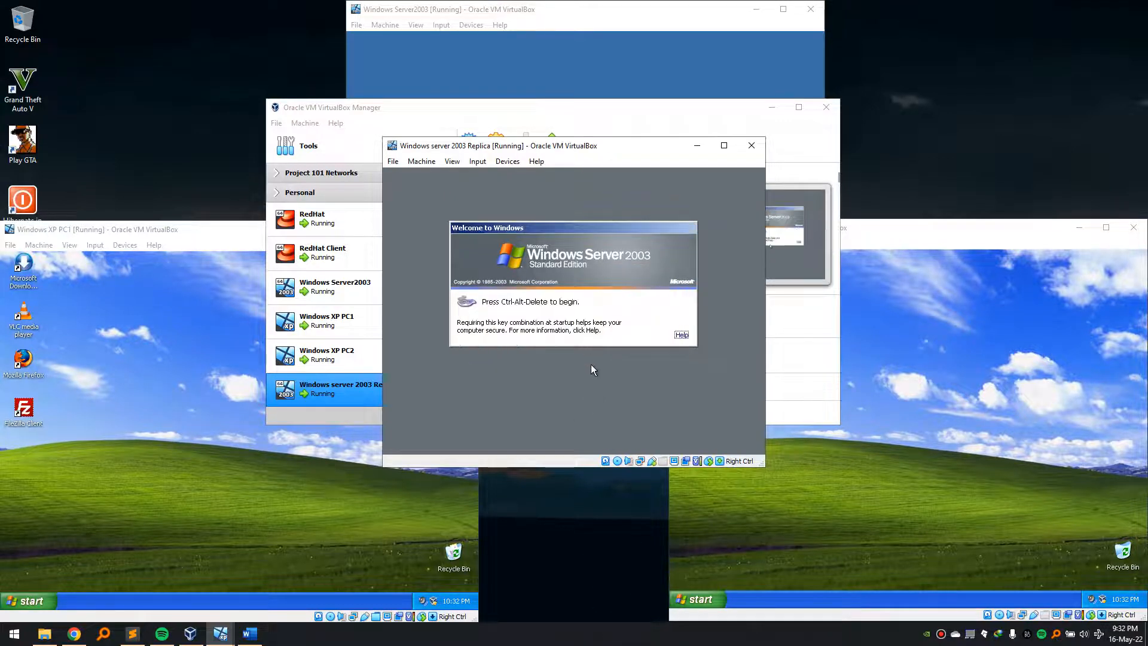
key(ctrl+Delete)
text(*****)
click(566, 345)
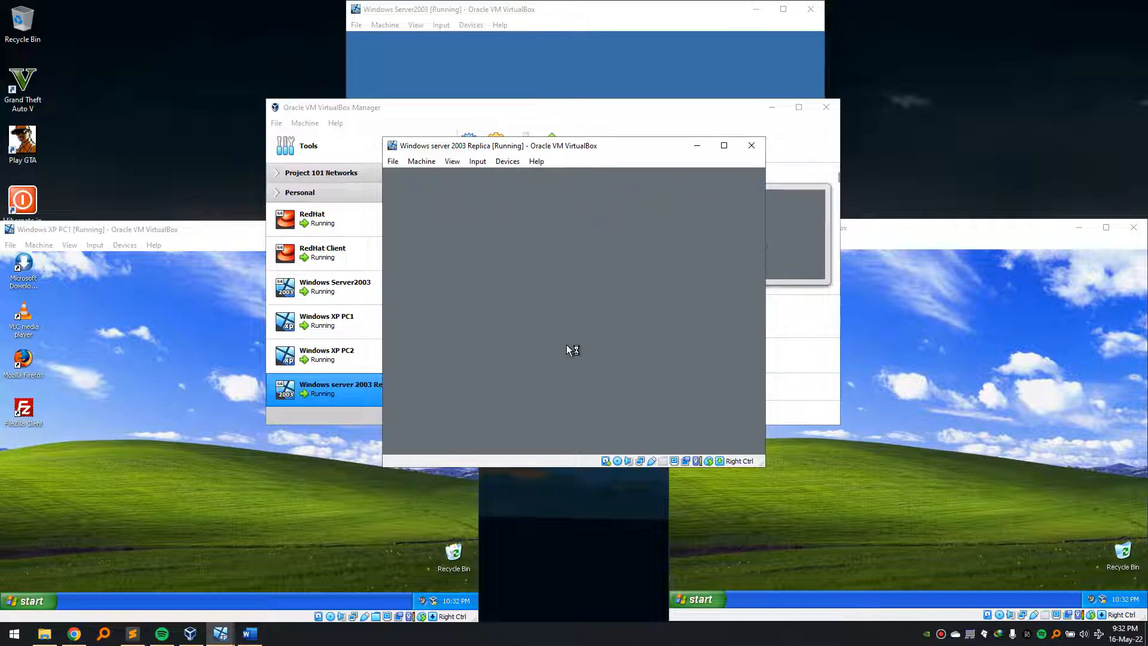
scroll(554, 357, down, 2)
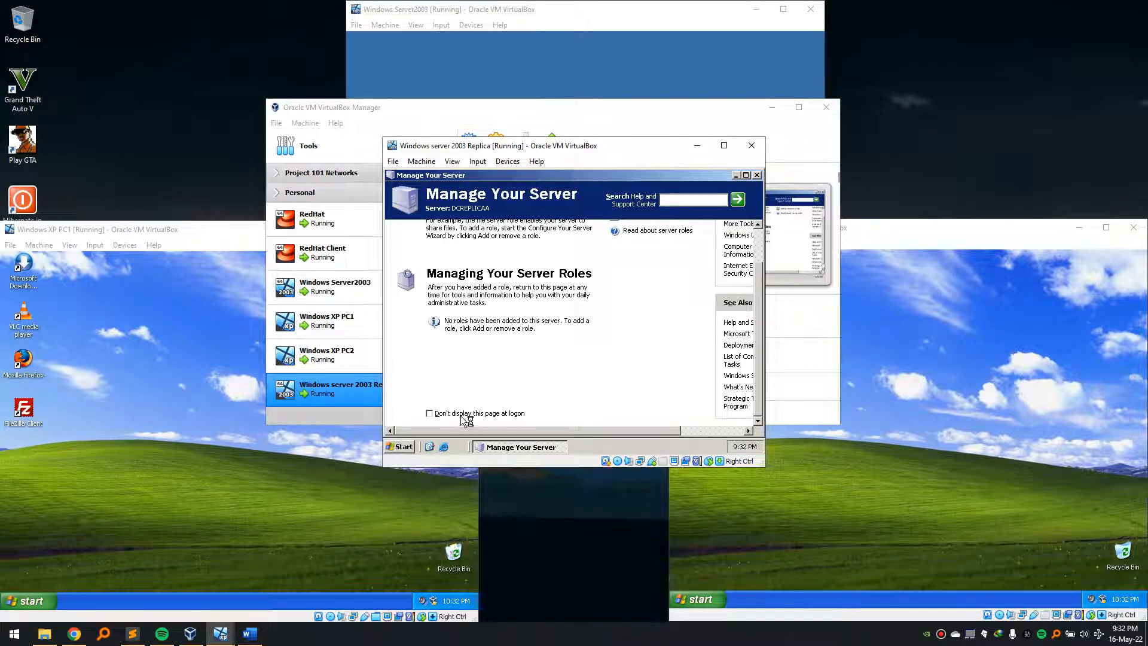
- Stop Manage Your Server showing at logon, close it, and keep a higher screen resolution
click(430, 413)
scroll(586, 310, up, 2)
click(756, 175)
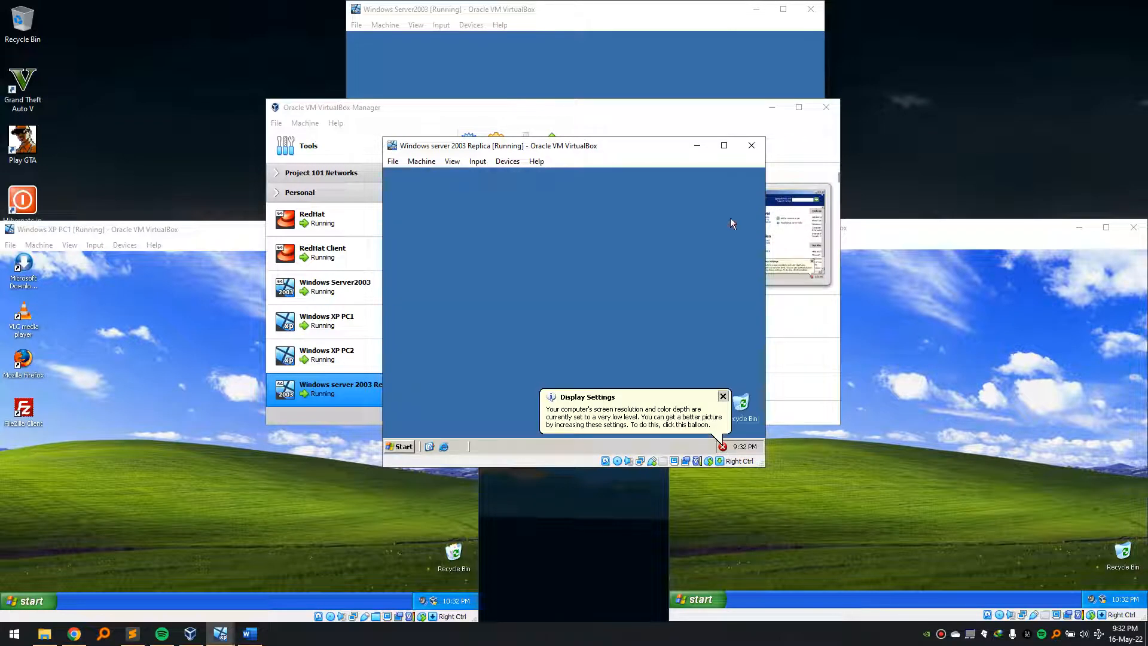
click(619, 419)
click(585, 325)
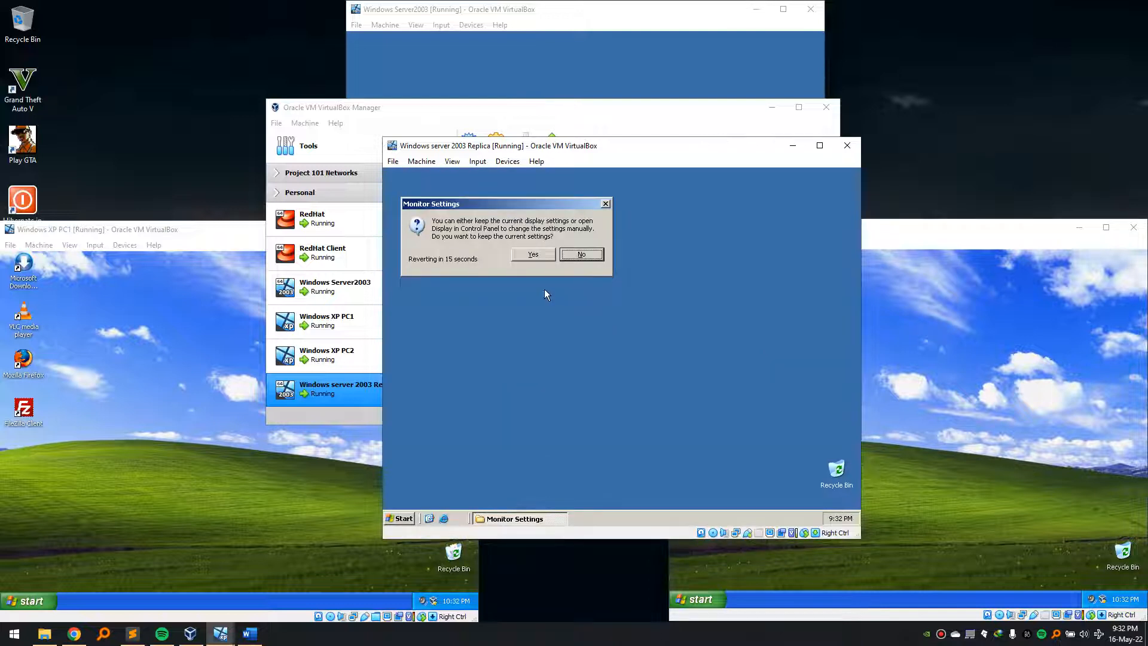
click(532, 254)
drag(606, 145, 586, 132)
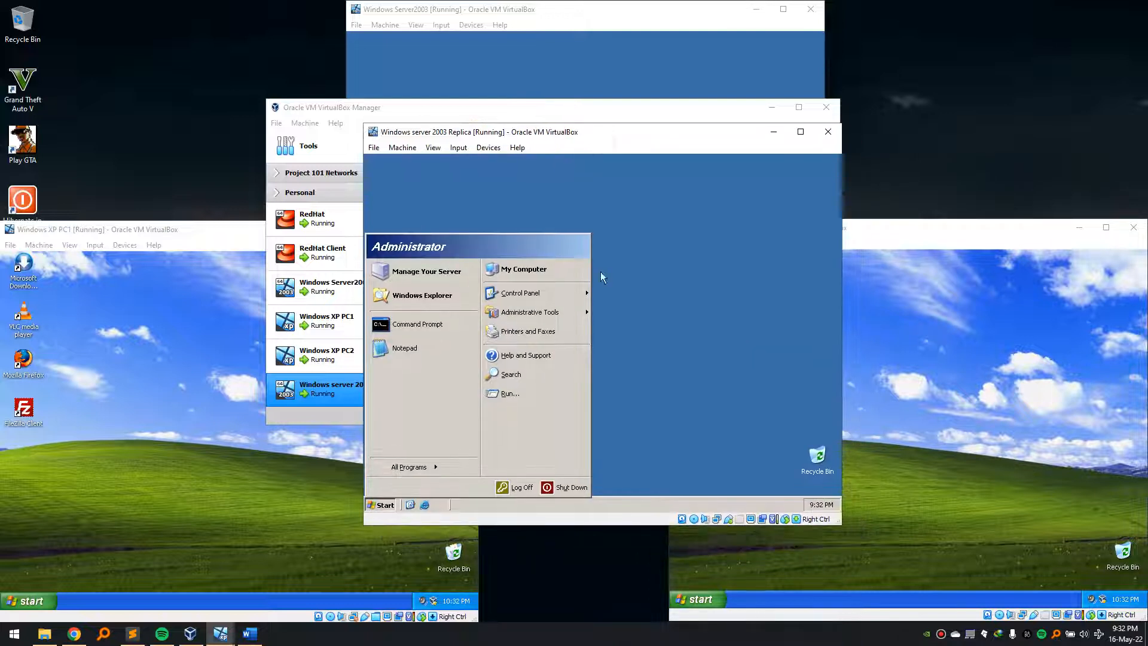
- Run ipconfig in a cmd prompt to confirm IP 192.168.10.11, then close it
click(604, 278)
key(super+r)
text(cmd)
key(Return)
text(ipconfig)
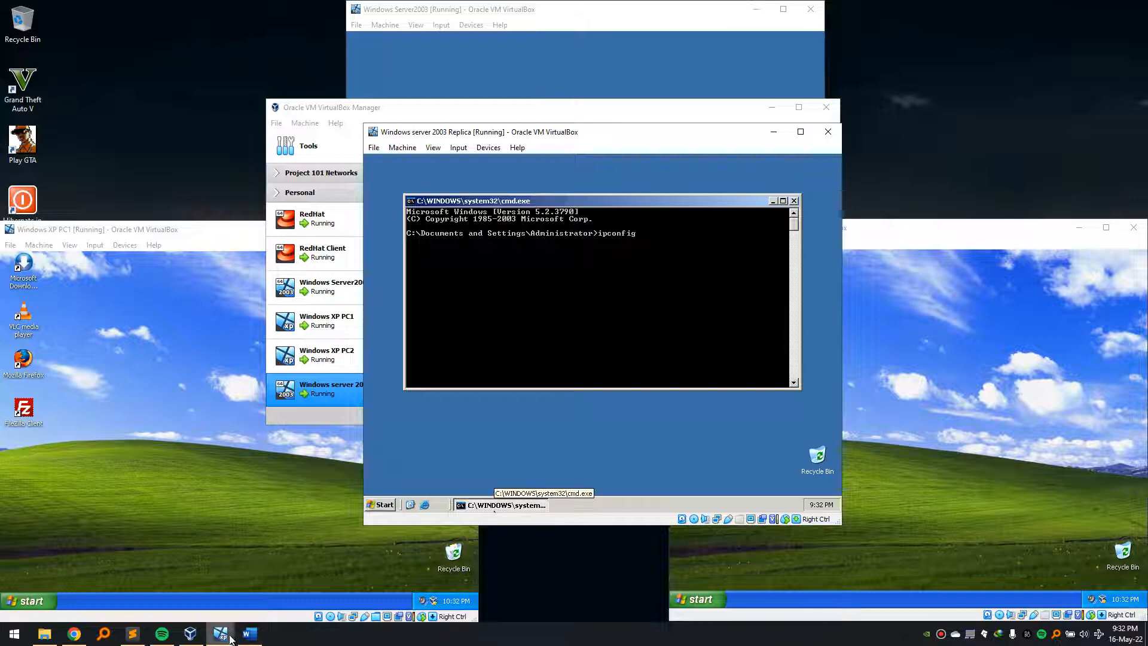
mouse_move(220, 633)
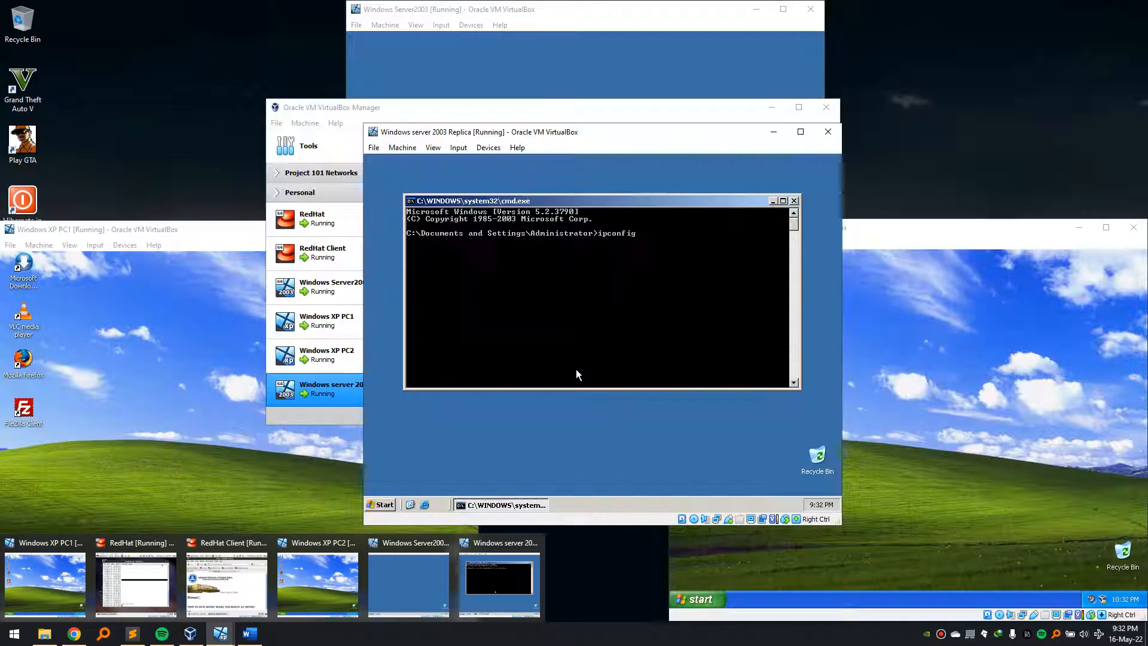
key(Return)
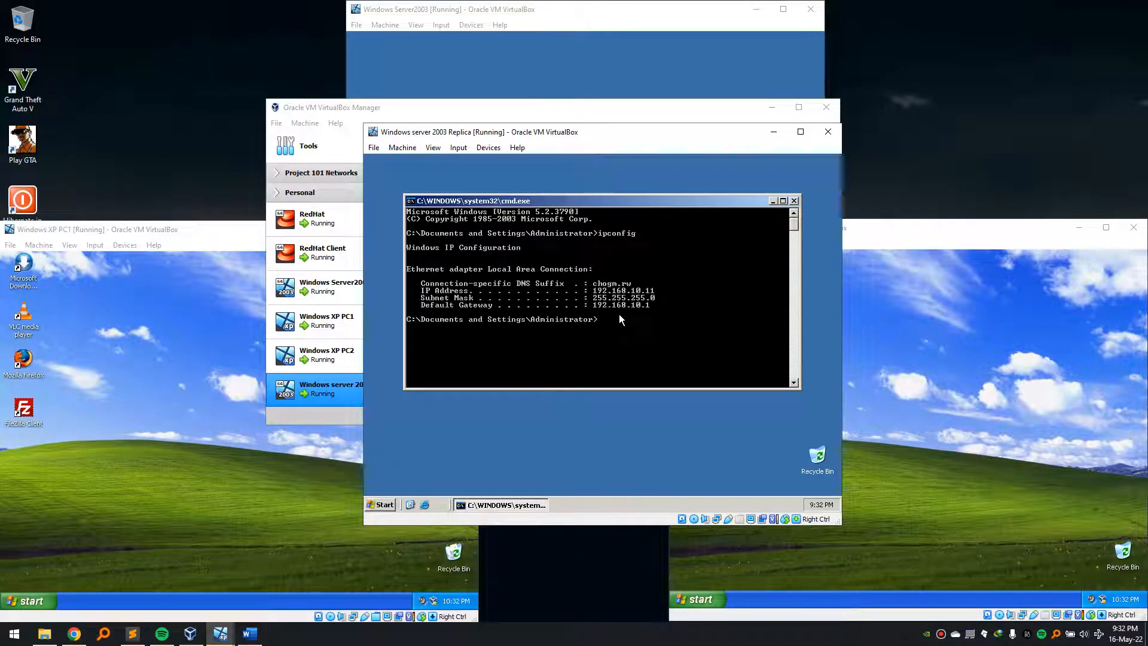
click(794, 201)
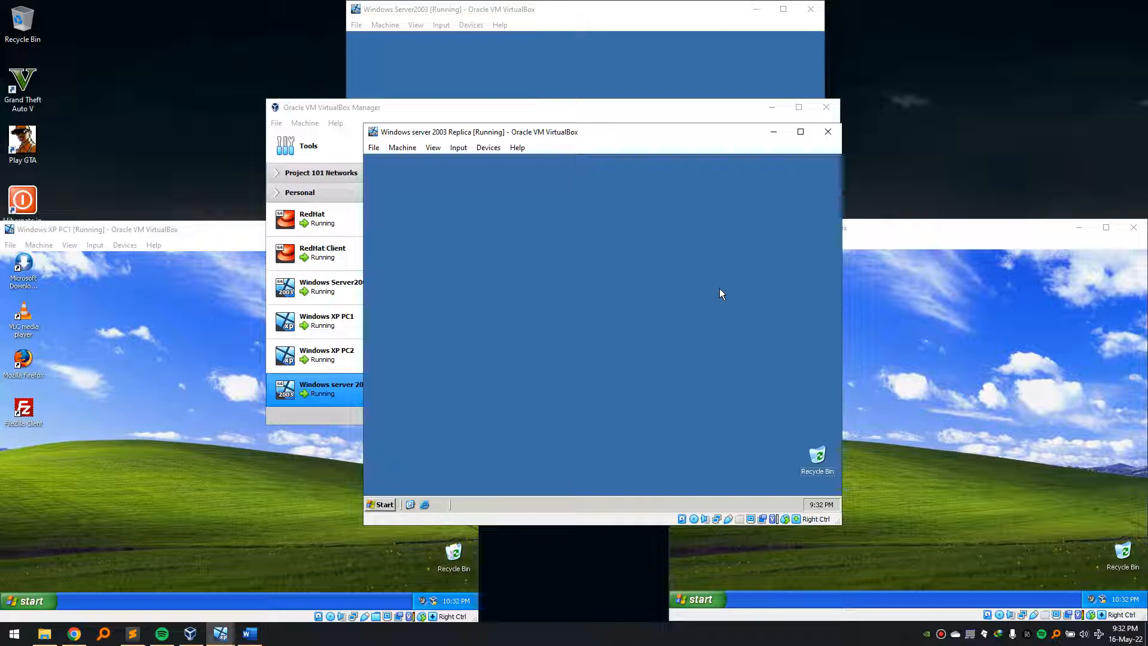
- Run dcpromo and choose additional domain controller for an existing domain, reaching the DNS client page
key(super+r)
text(dcpromo)
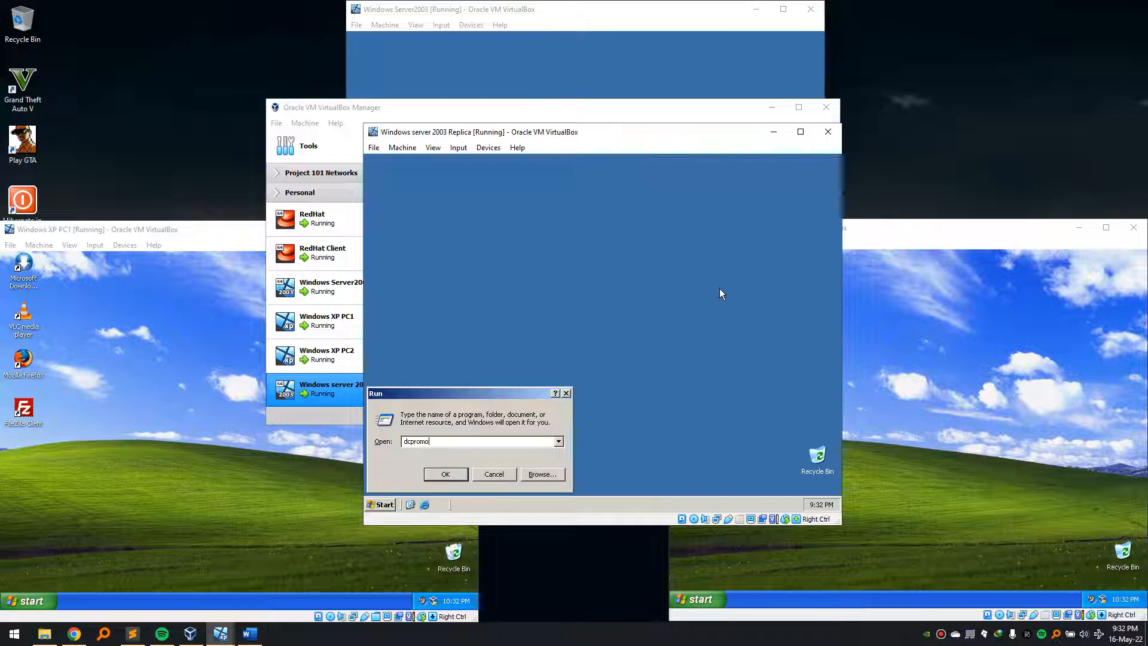
key(Return)
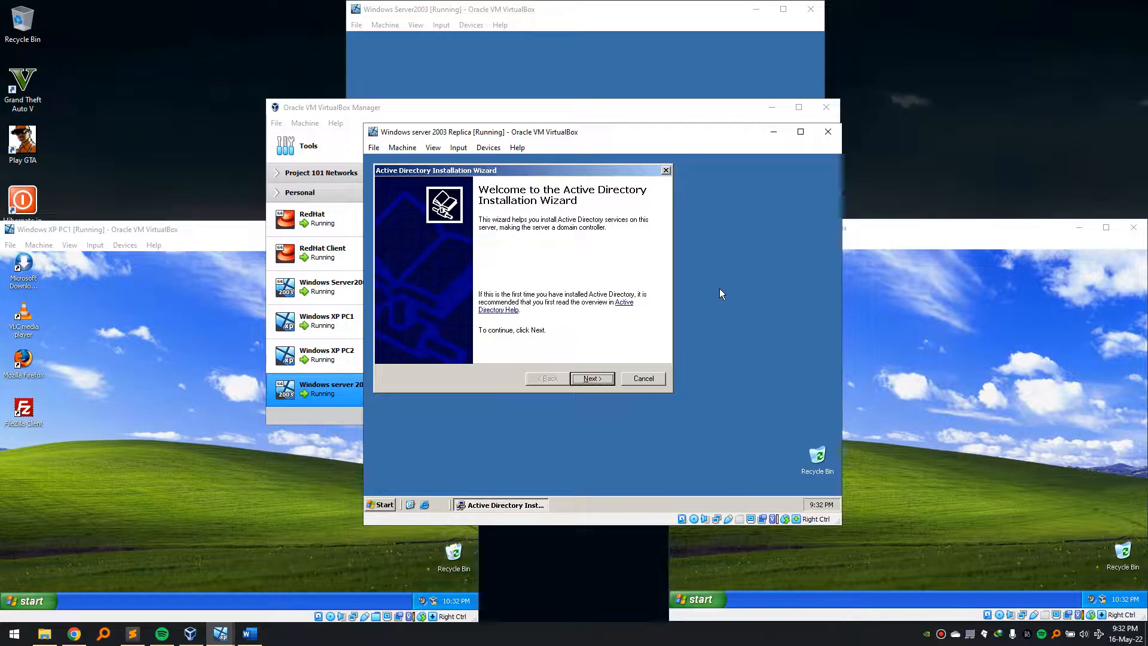
click(593, 379)
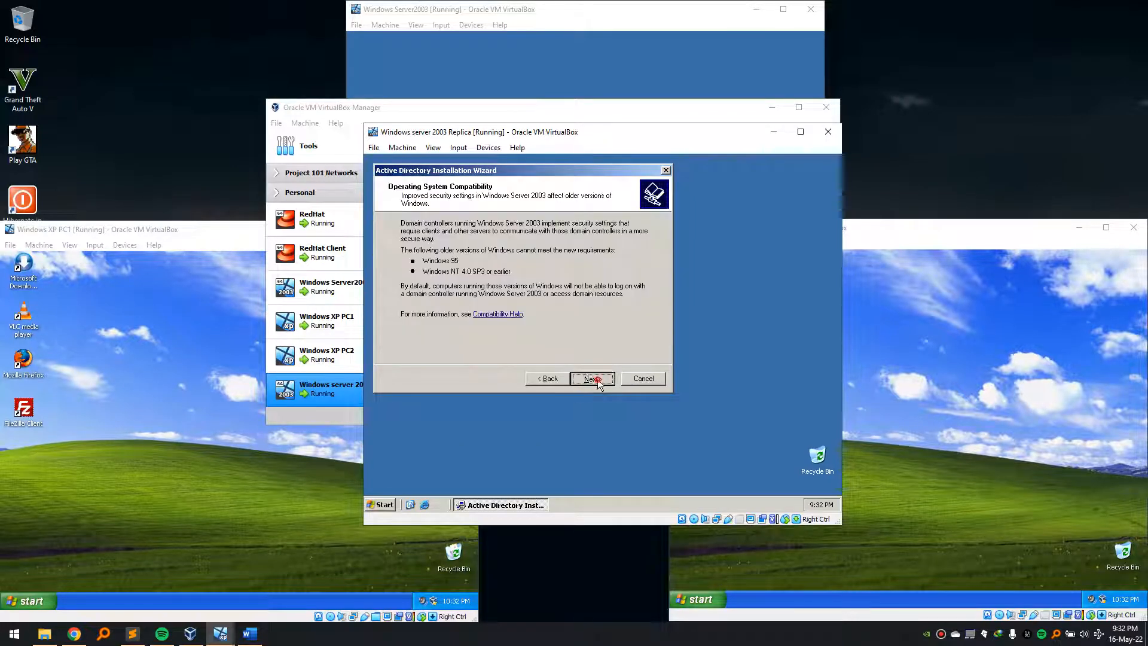
click(597, 379)
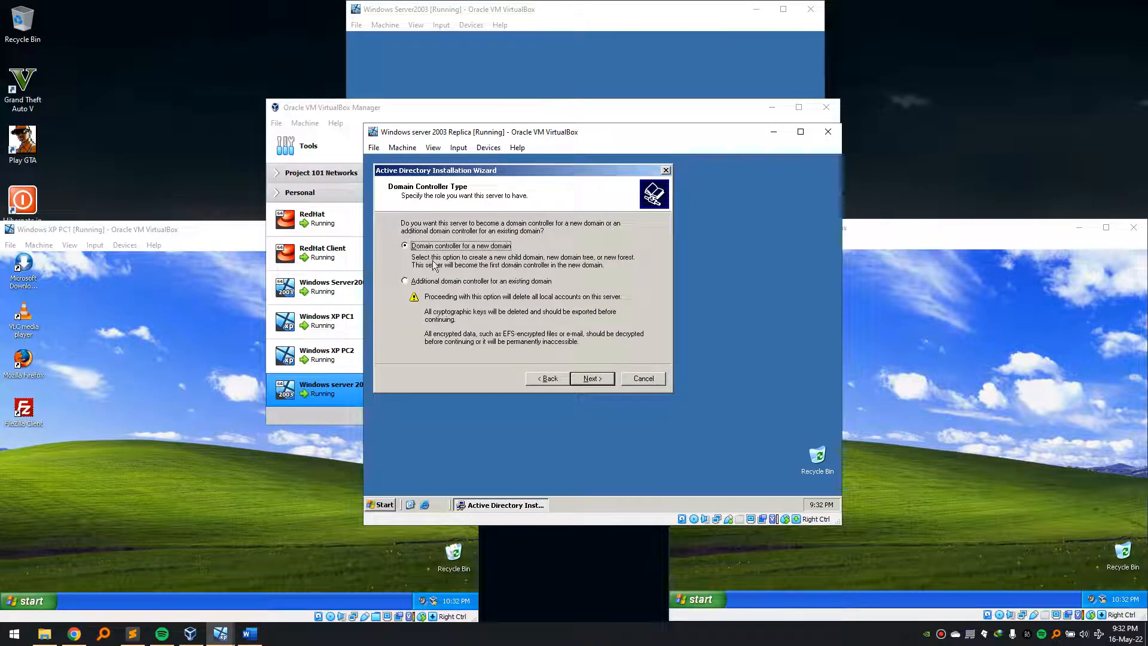
click(407, 281)
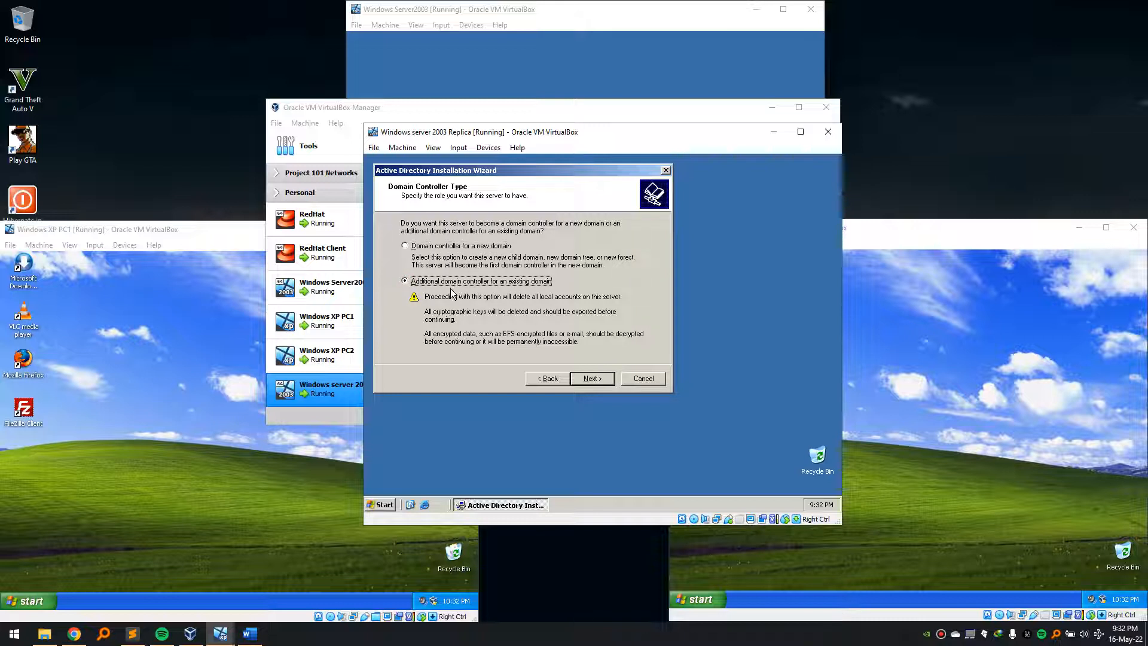
click(592, 379)
click(596, 381)
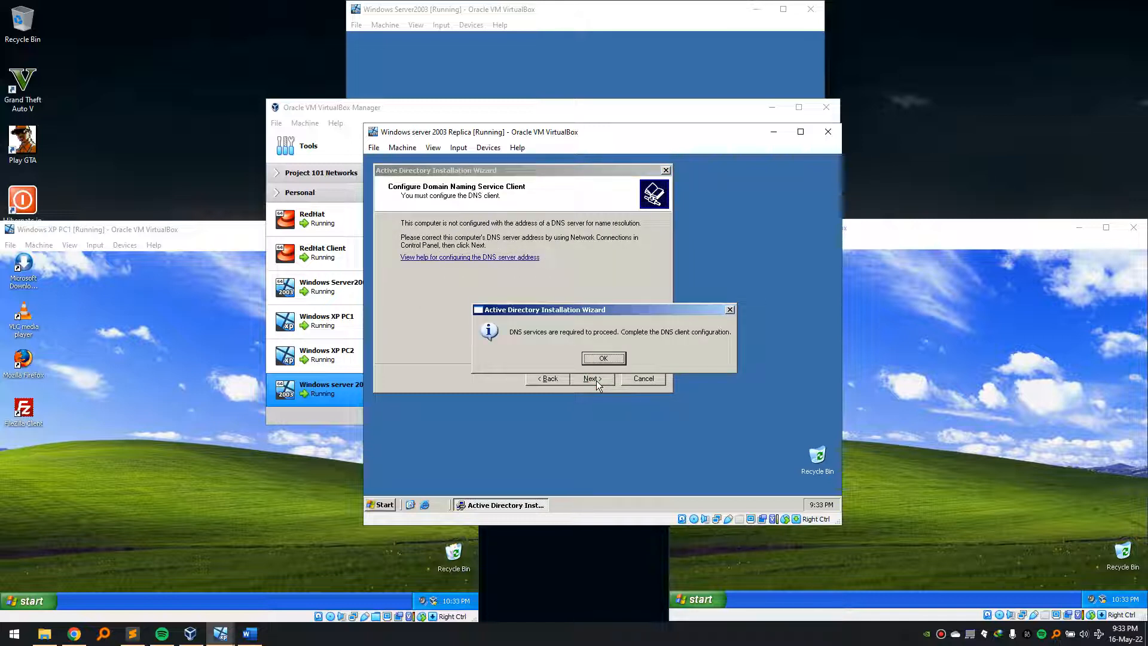
- Open Network Connections with ncpa.cpl after dismissing the DNS and mistyped 'ncap' errors
click(497, 424)
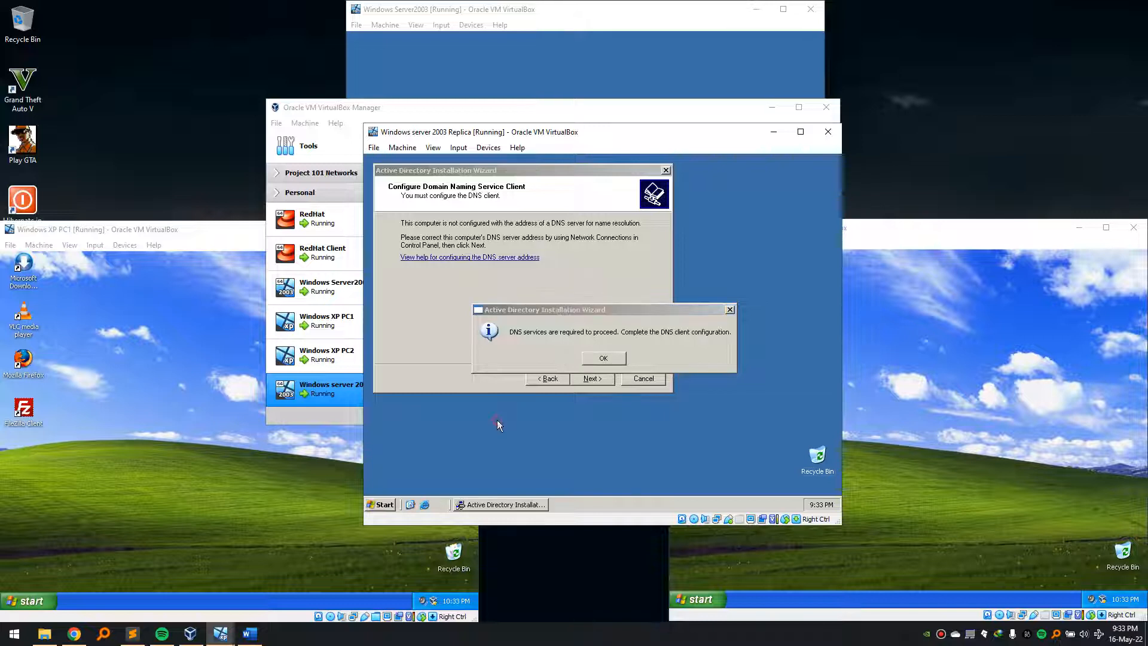
key(super+r)
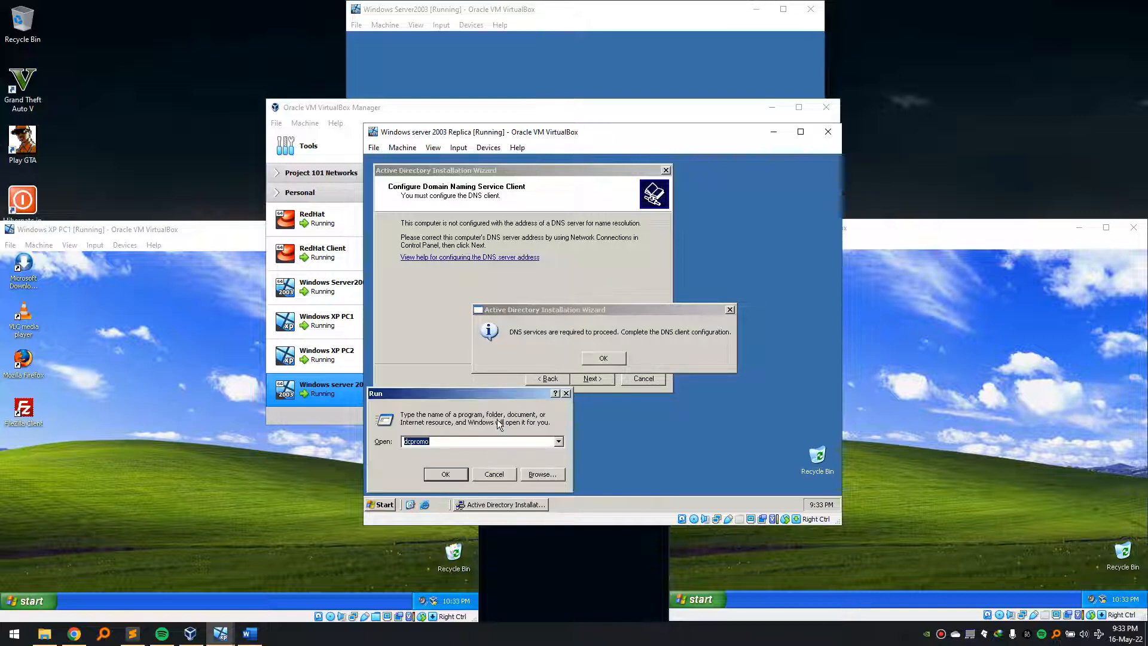
text(ncapl.cpl)
key(Return)
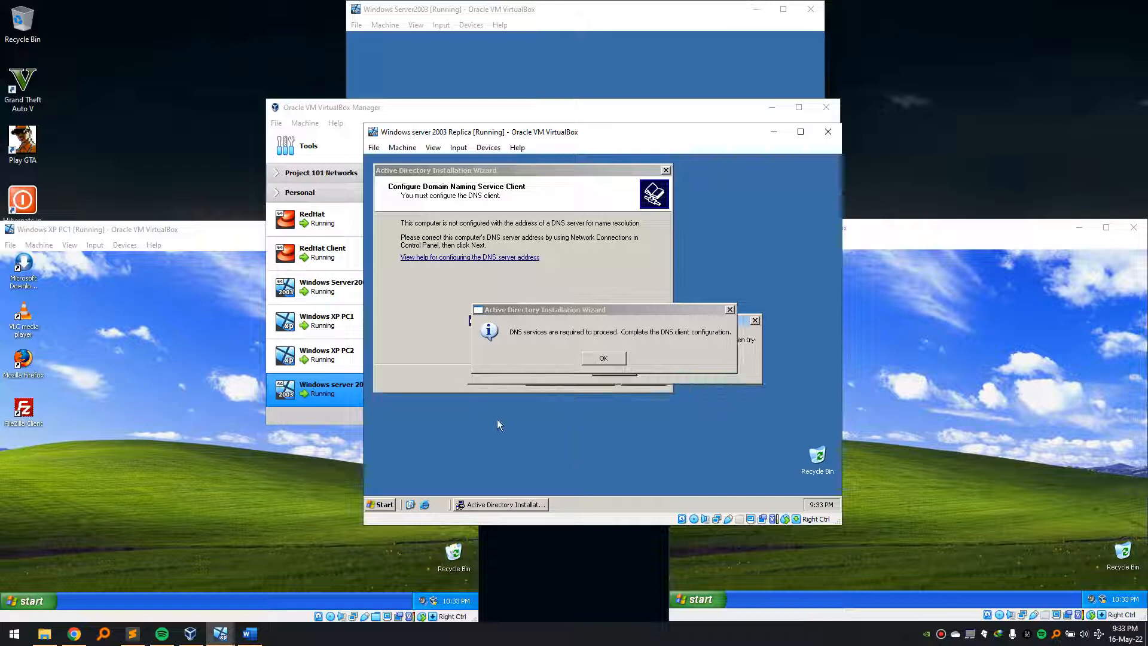
click(626, 358)
click(695, 359)
click(615, 369)
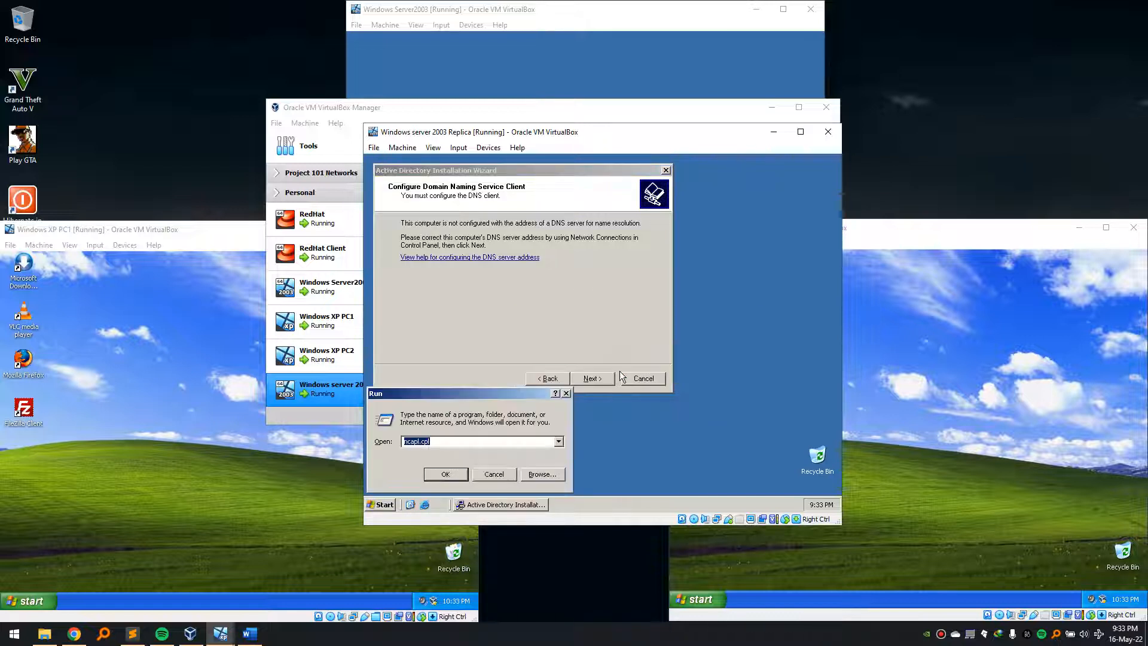
text(ncpa.cpl)
key(Return)
- Set Local Area Connection's TCP/IP preferred DNS server to 192.168.10.3
click(451, 269)
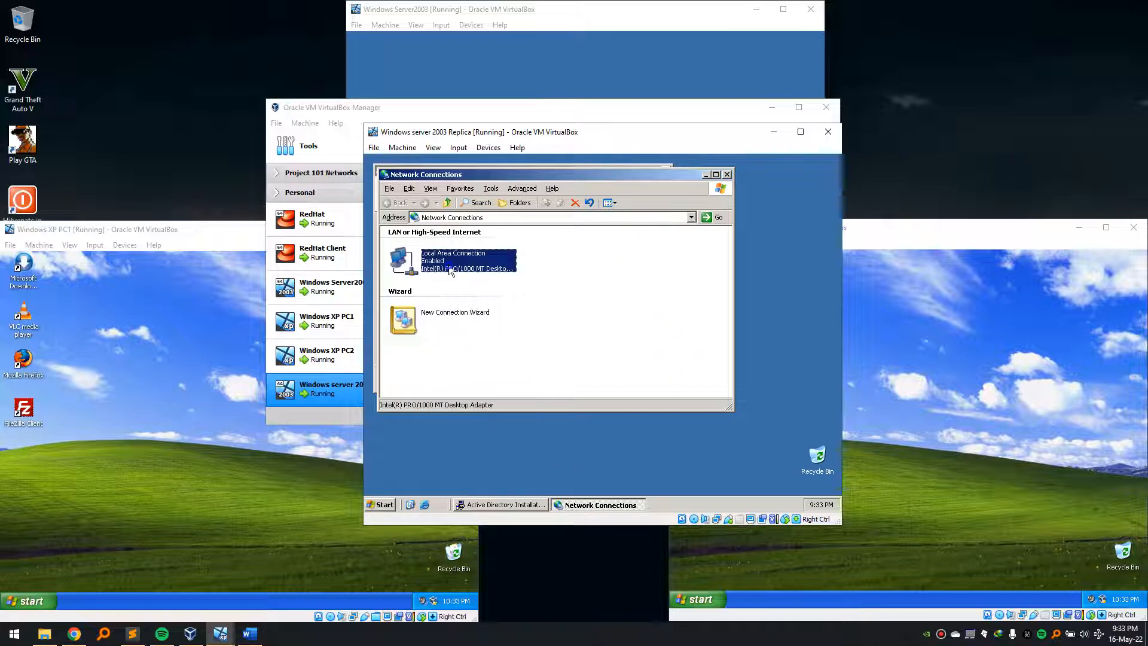
right_click(451, 269)
click(481, 362)
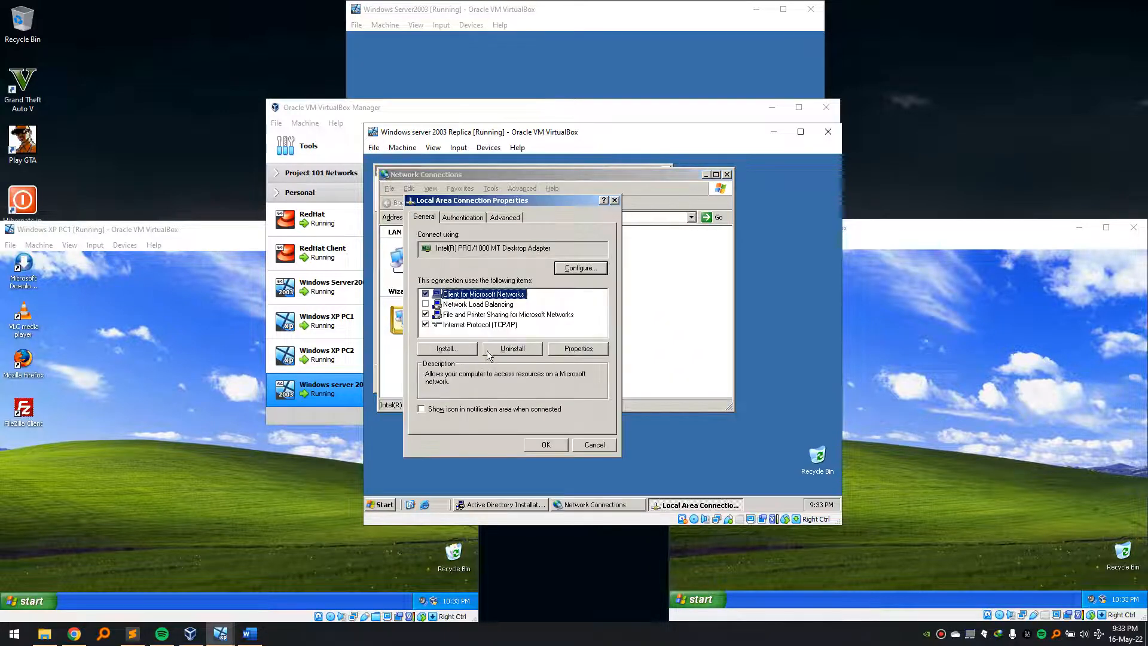
click(507, 324)
click(566, 348)
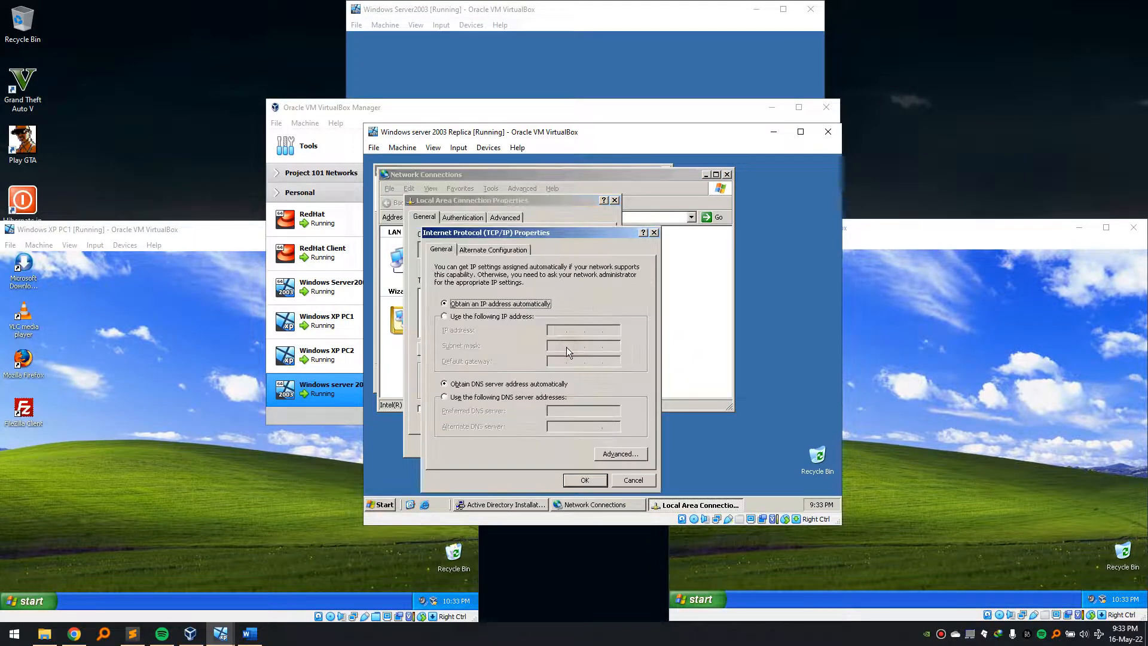
click(497, 402)
click(552, 410)
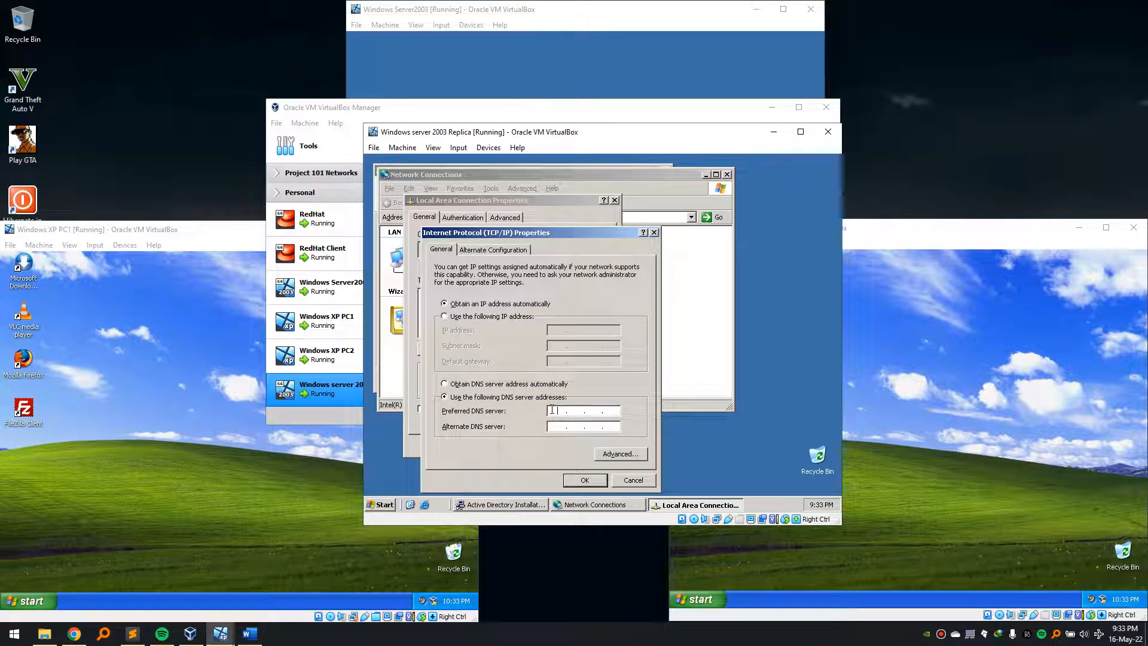
text(192 . 168 . 10 . 3)
click(598, 482)
click(562, 450)
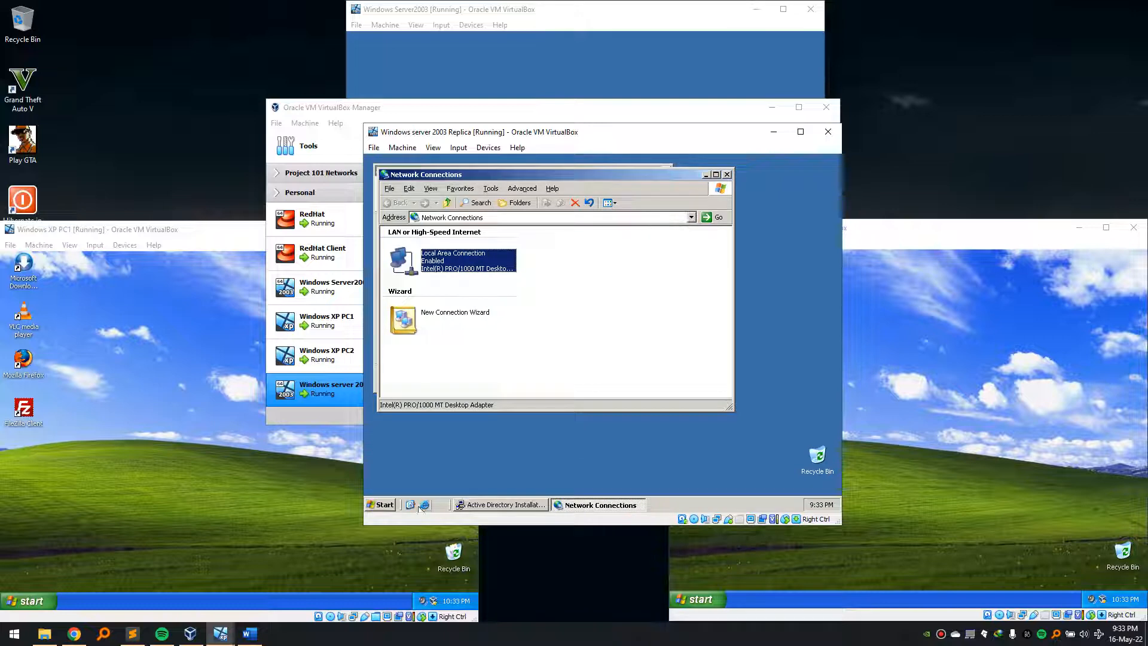
- Close Manage Your Server and Network Connections, then cancel the Active Directory wizard
click(386, 504)
click(428, 272)
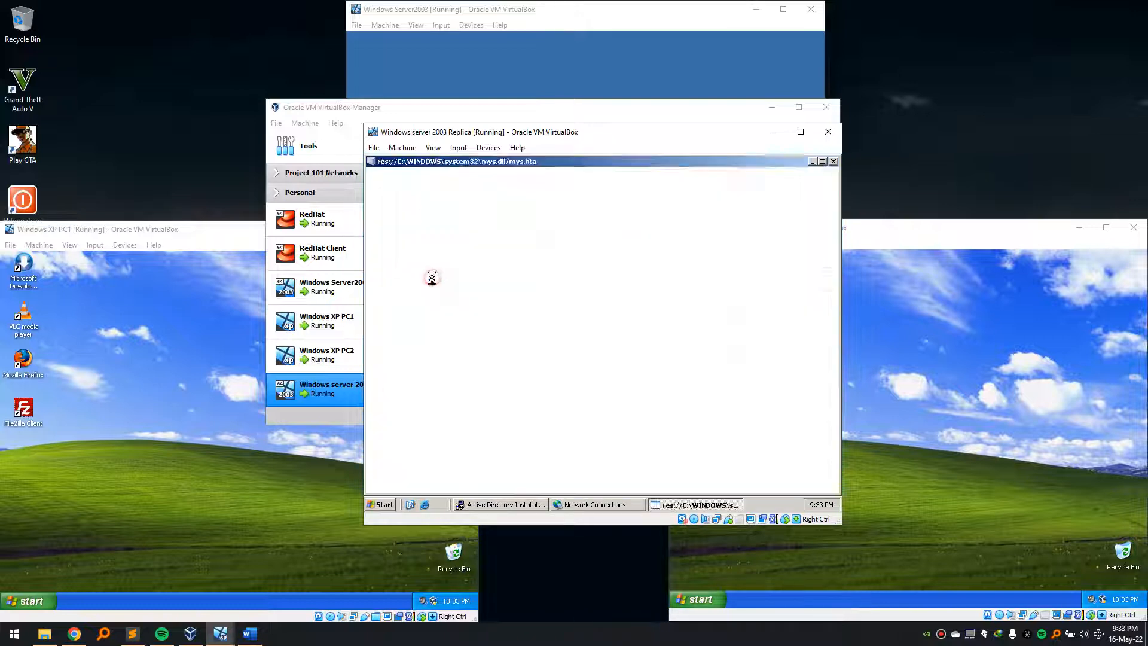
click(834, 162)
click(727, 175)
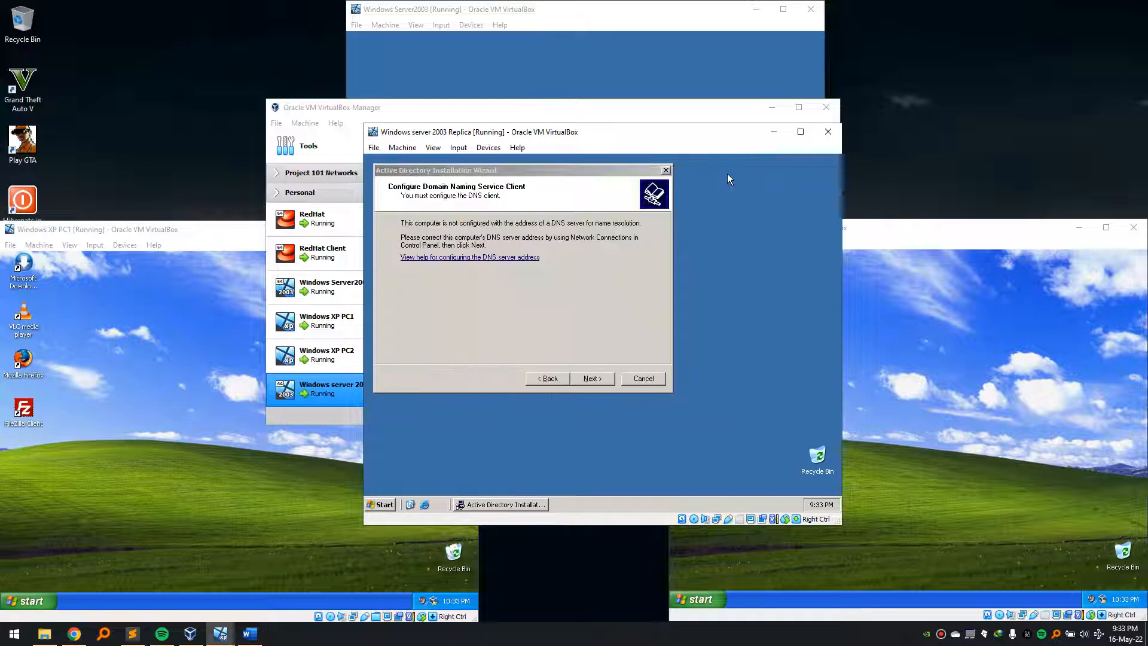
click(601, 323)
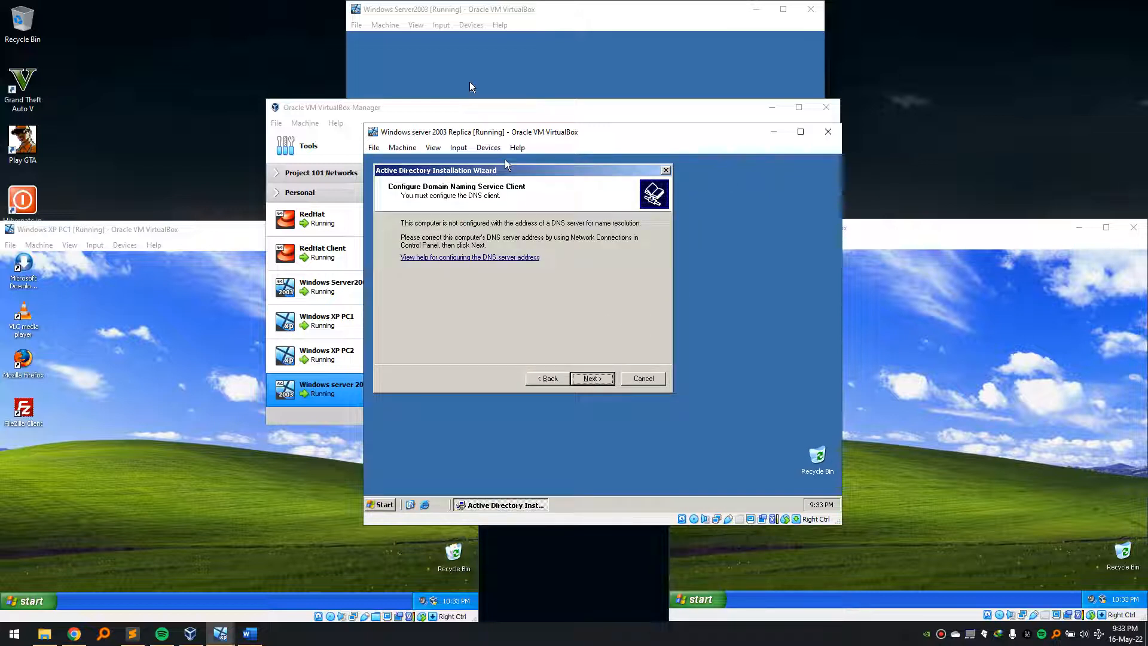
click(647, 382)
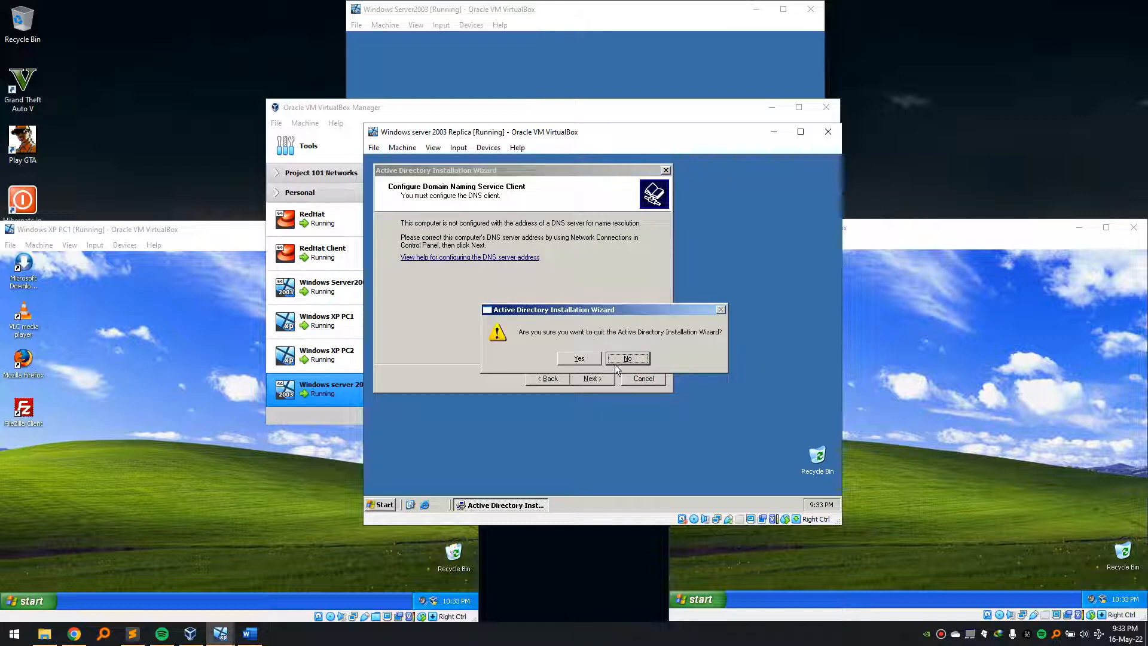
- Relaunch dcpromo, pick additional domain controller for an existing domain, and enter the administrator user name
click(579, 358)
key(super+r)
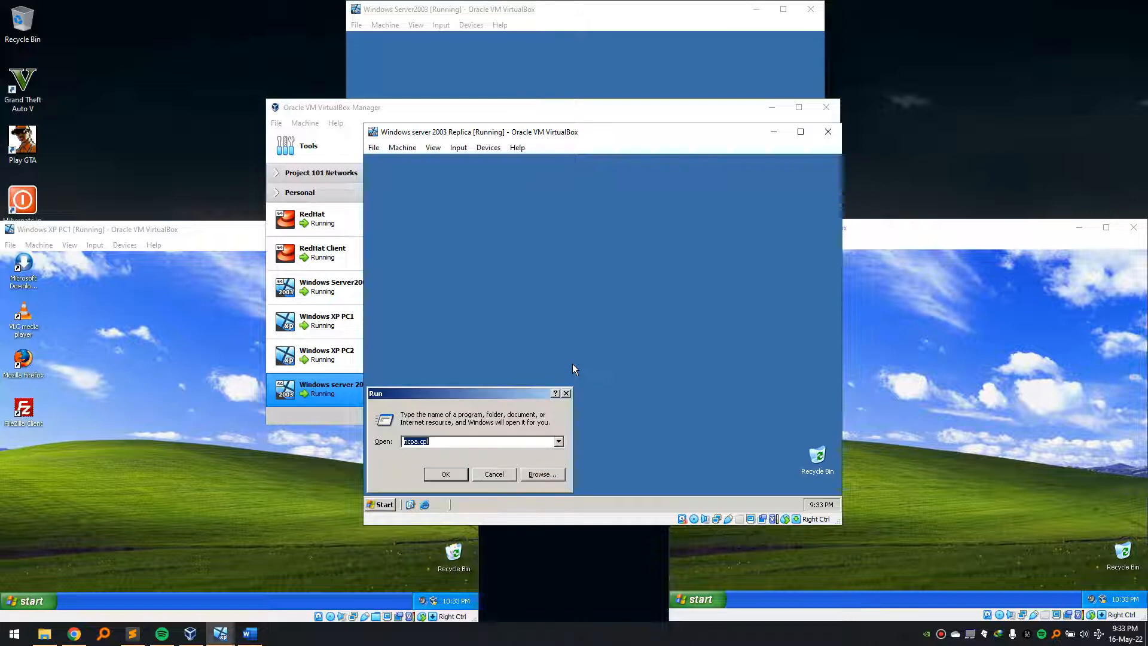
text(dc)
key(Down)
key(Return)
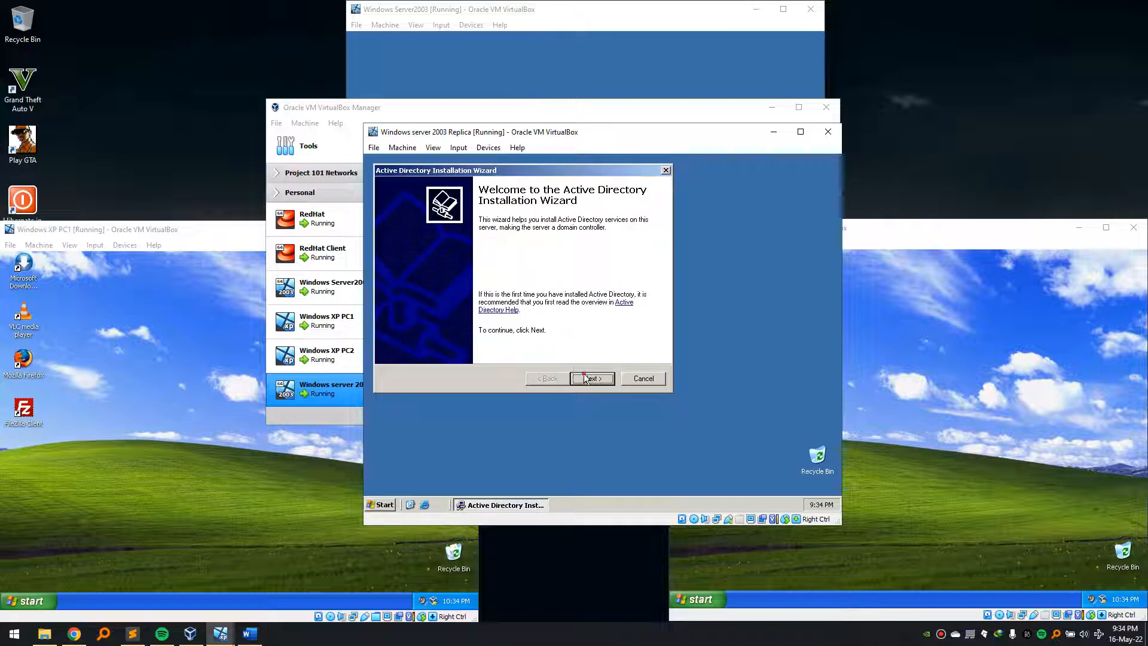
click(585, 378)
click(589, 378)
click(440, 286)
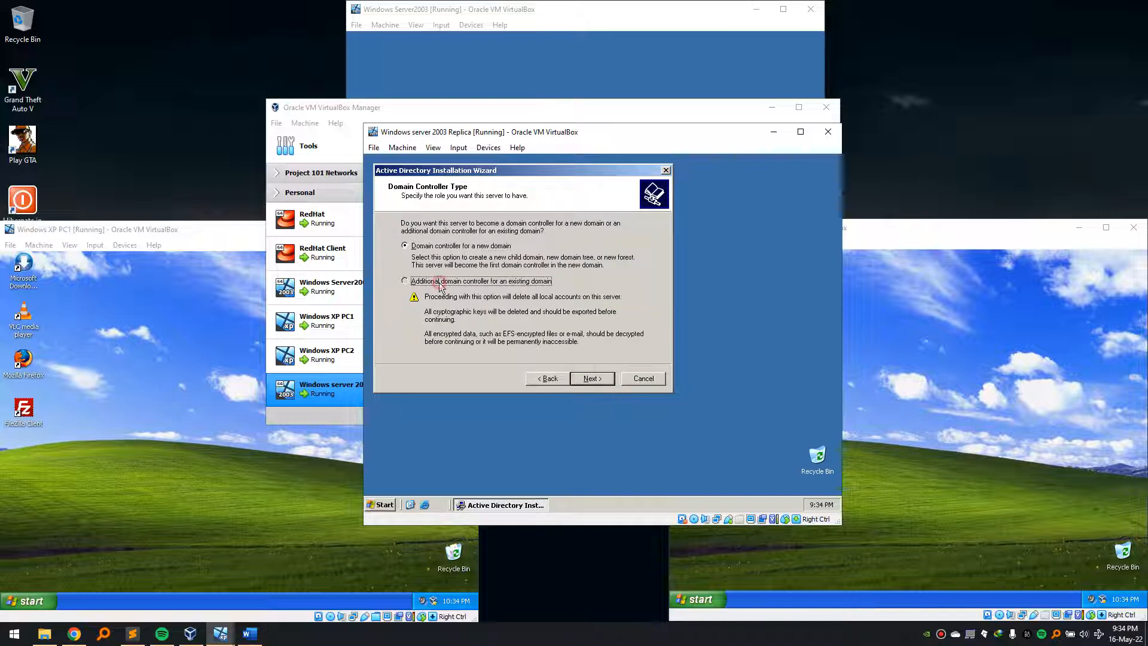
click(598, 377)
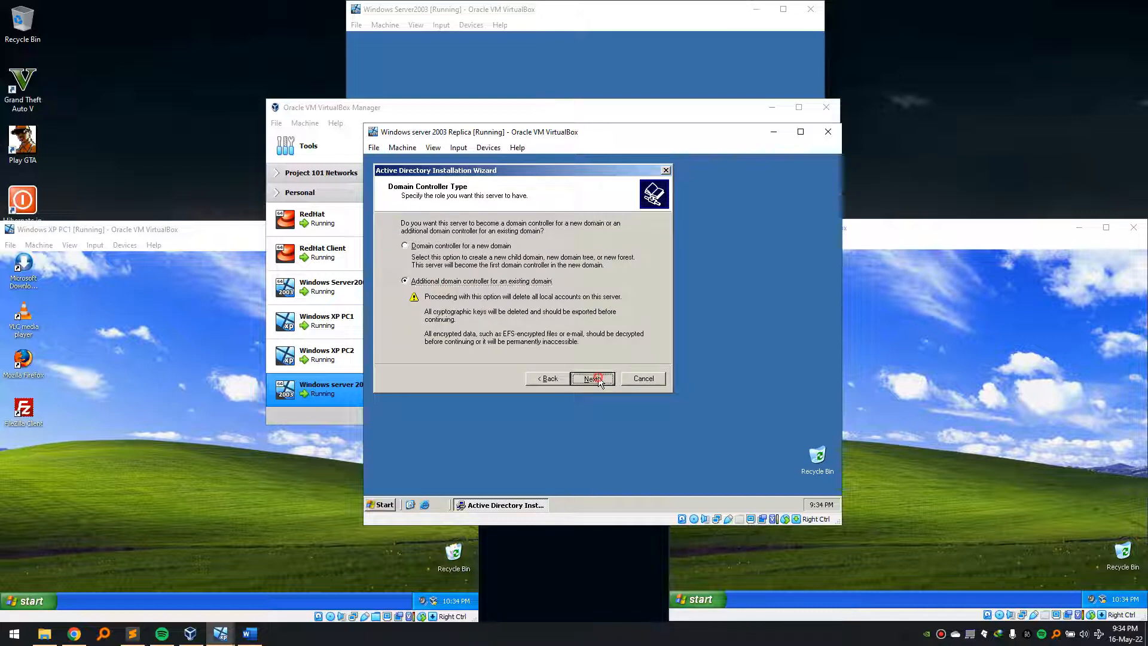
text(Administrator)
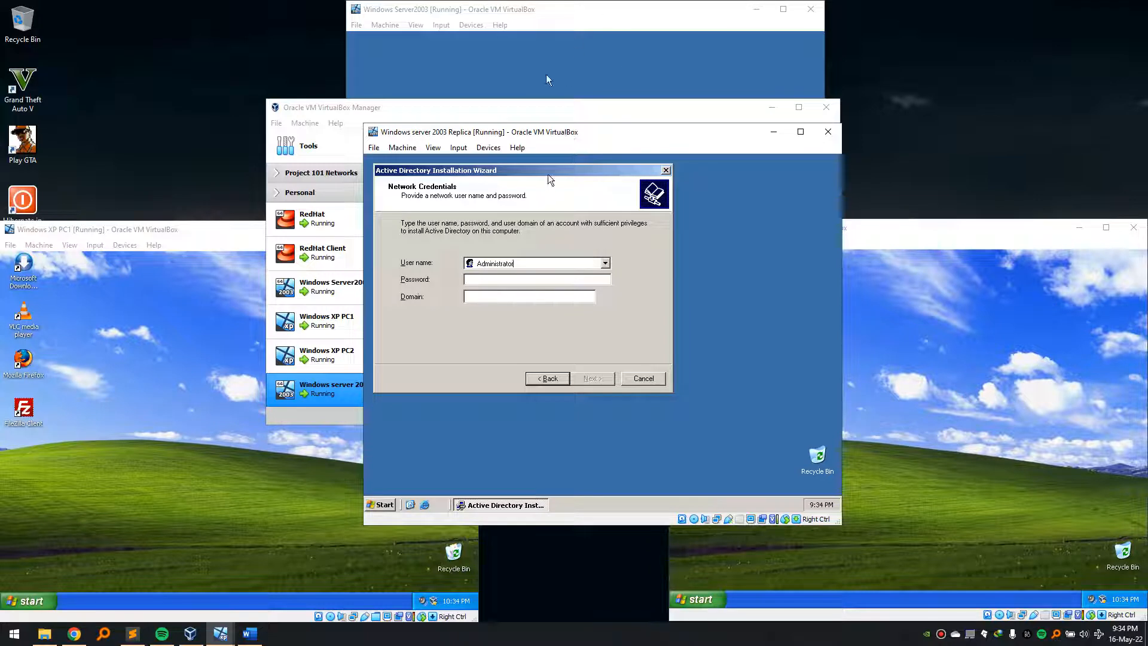
- Enter the administrator account password and domain, then choose chogm.rw as the domain to join
click(522, 281)
text(123)
key(Tab)
text(chog)
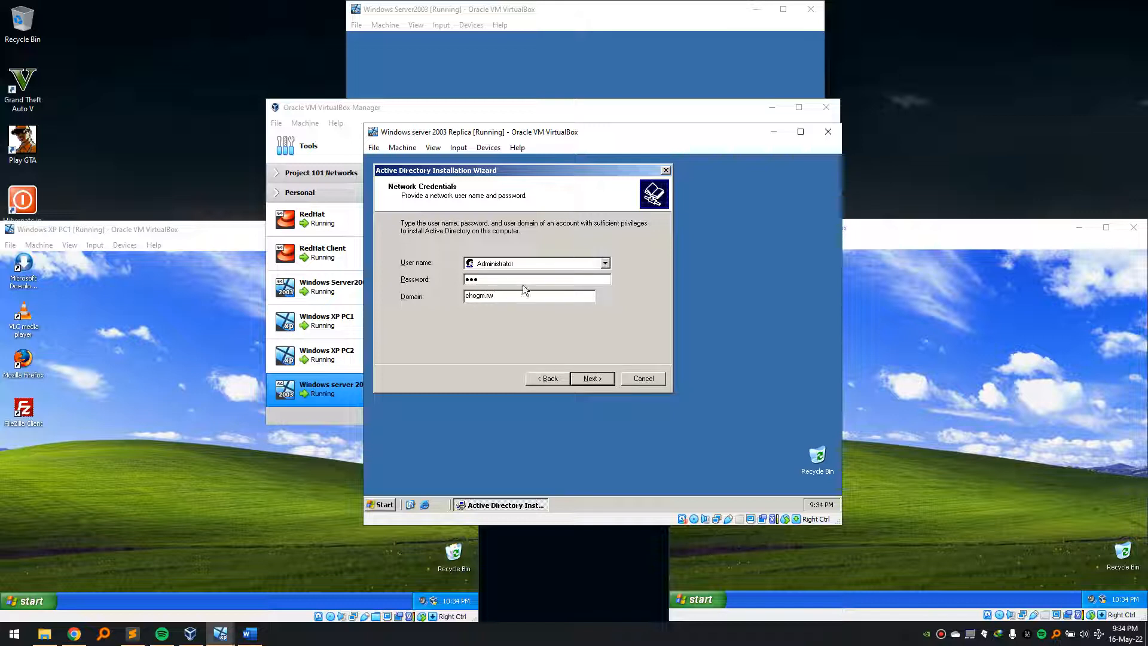
click(590, 378)
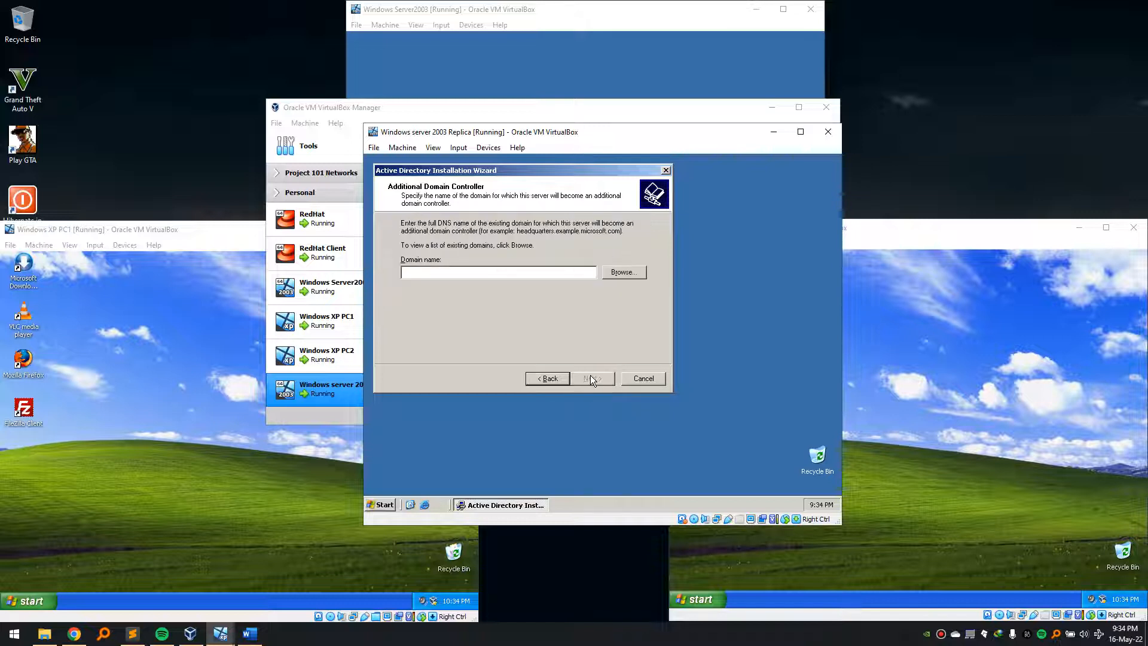
click(622, 272)
click(465, 234)
click(531, 377)
- Accept the default database, log and SYSVOL folders and restore-mode password page to reach Summary
click(591, 378)
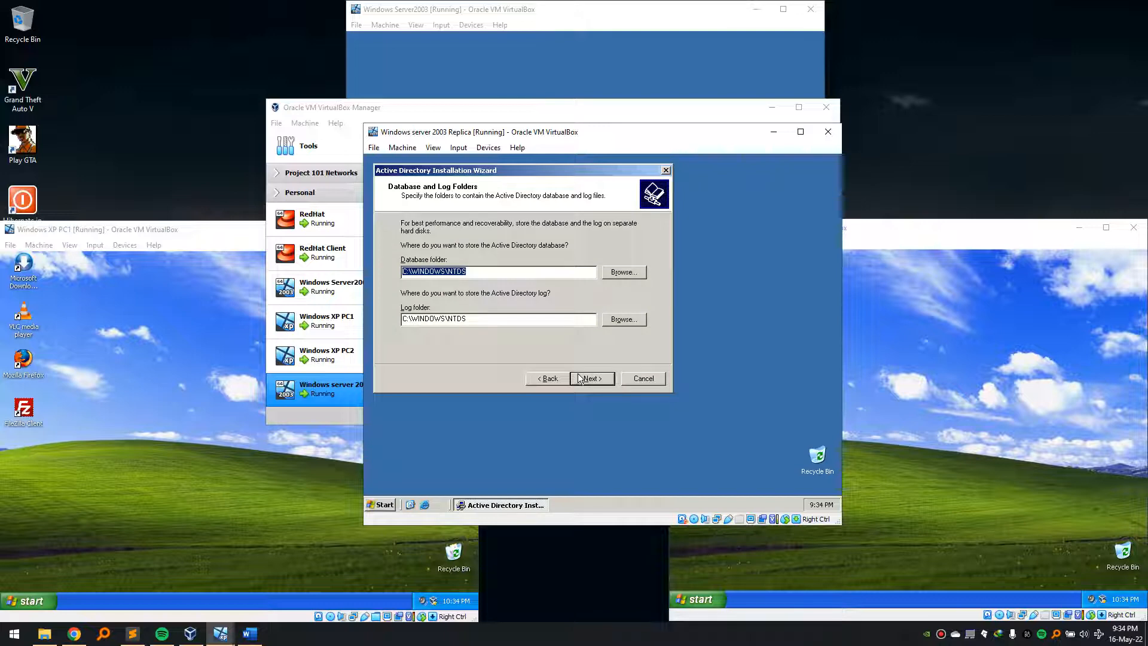
click(591, 378)
click(591, 378)
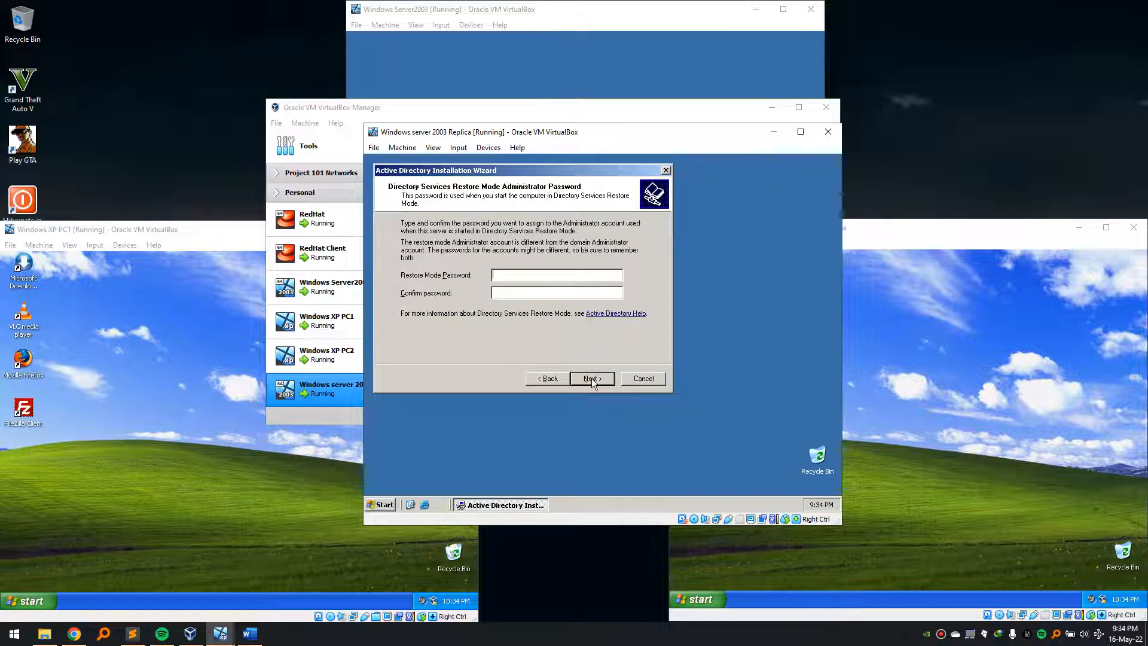
click(591, 378)
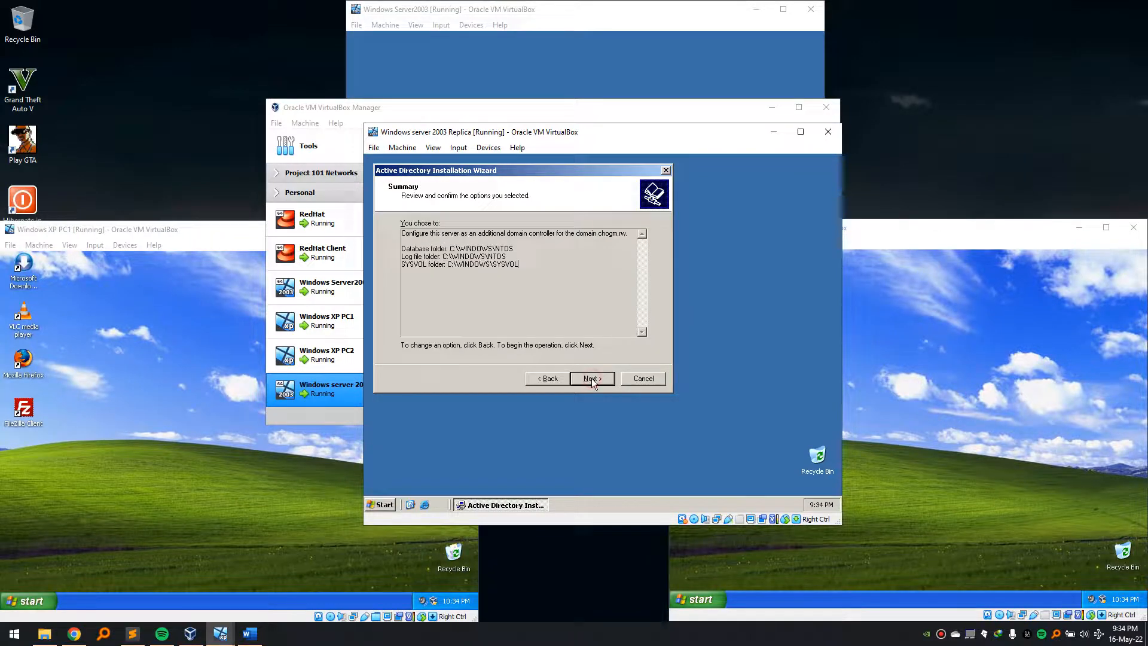
- Apply the summary so Active Directory installs for chogm.rw on the replica, waiting for completion
click(591, 378)
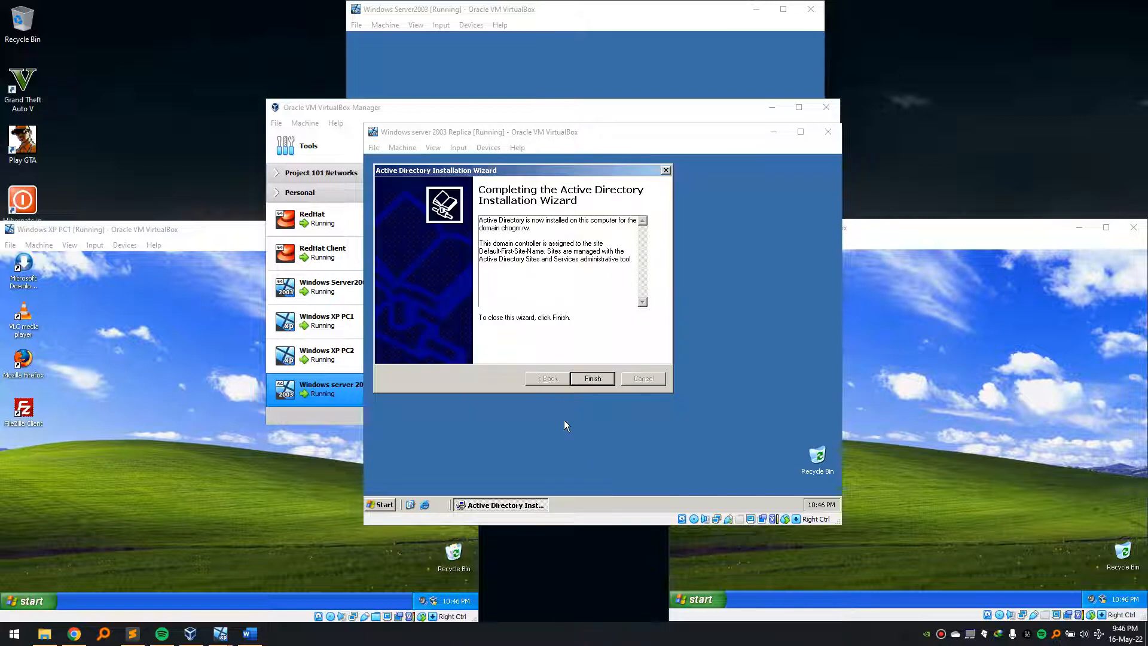
click(516, 177)
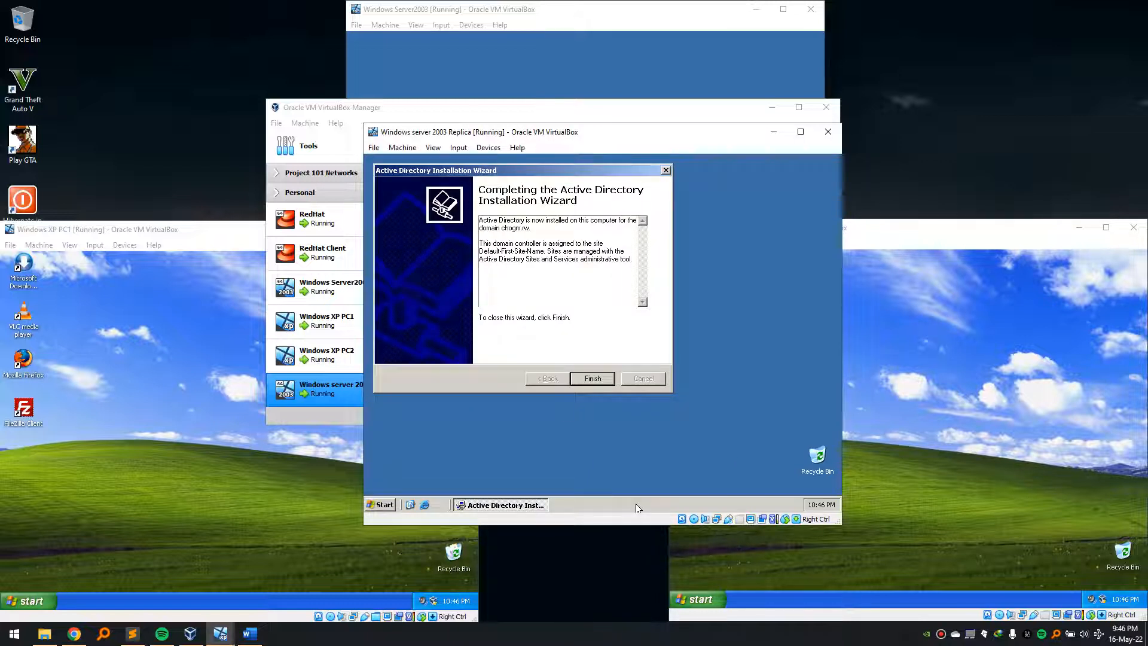
- Finish the Active Directory wizard, restart the replica, and dismiss the critical battery warning
click(608, 378)
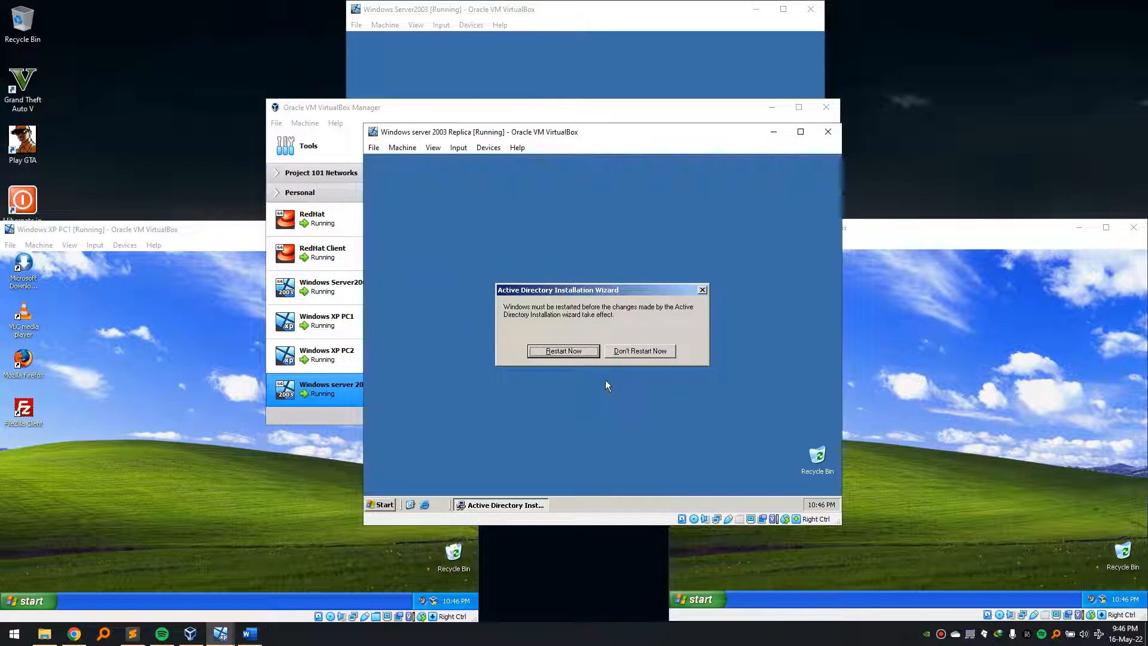
click(577, 350)
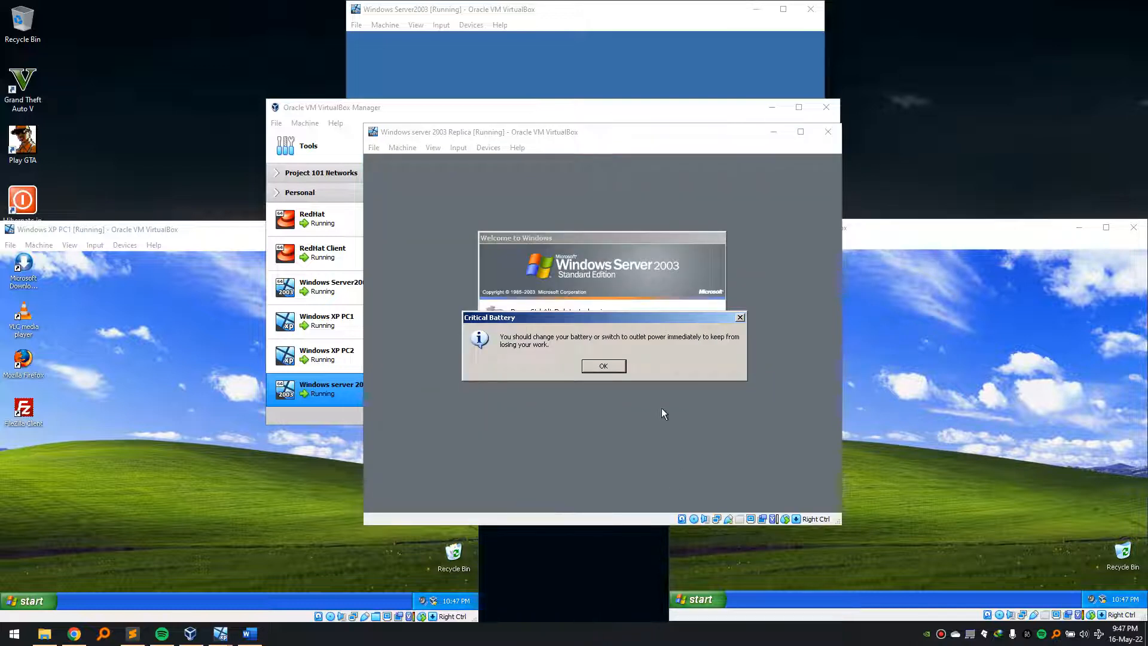
click(667, 384)
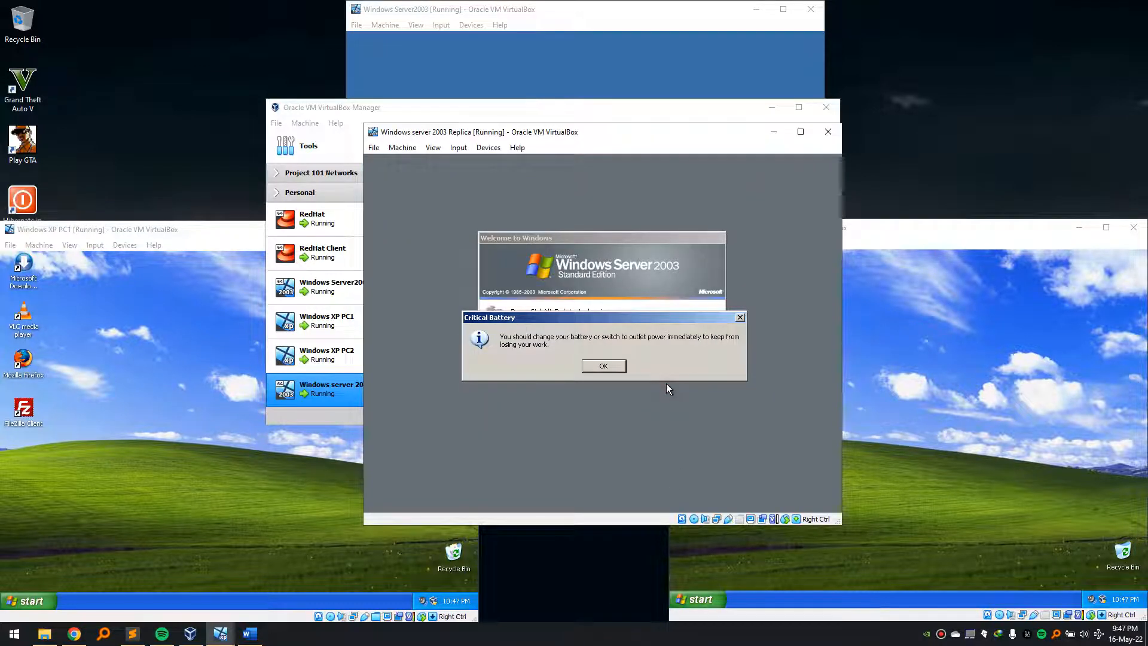
click(616, 367)
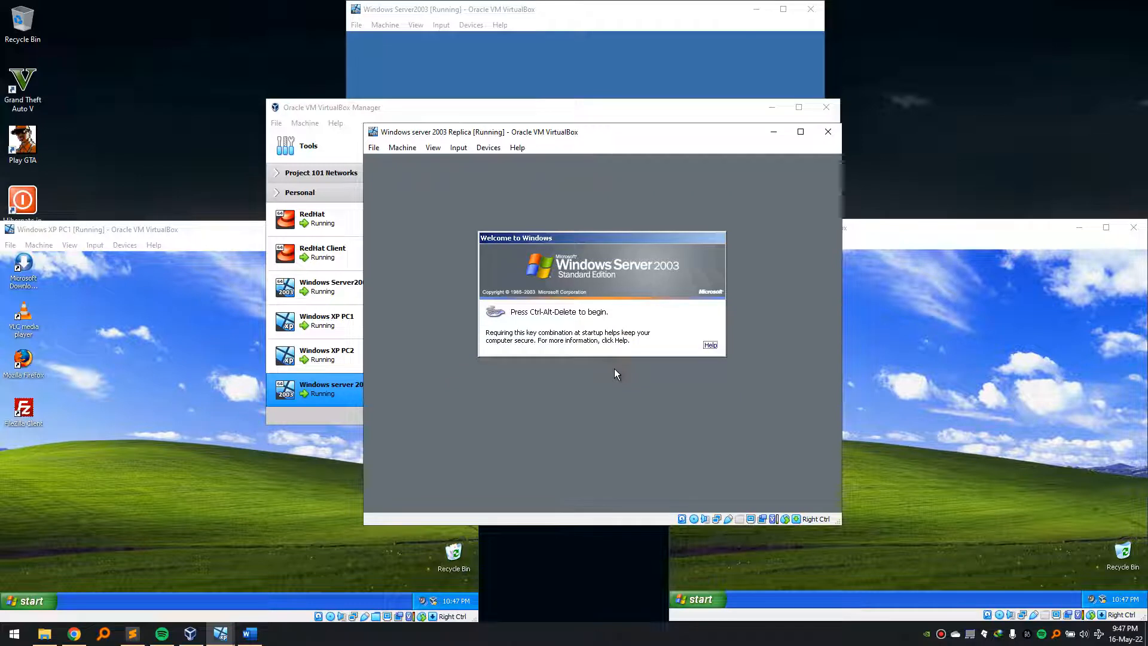
- Log back on to the replica as Administrator with the account password
key(ctrl+alt+Delete)
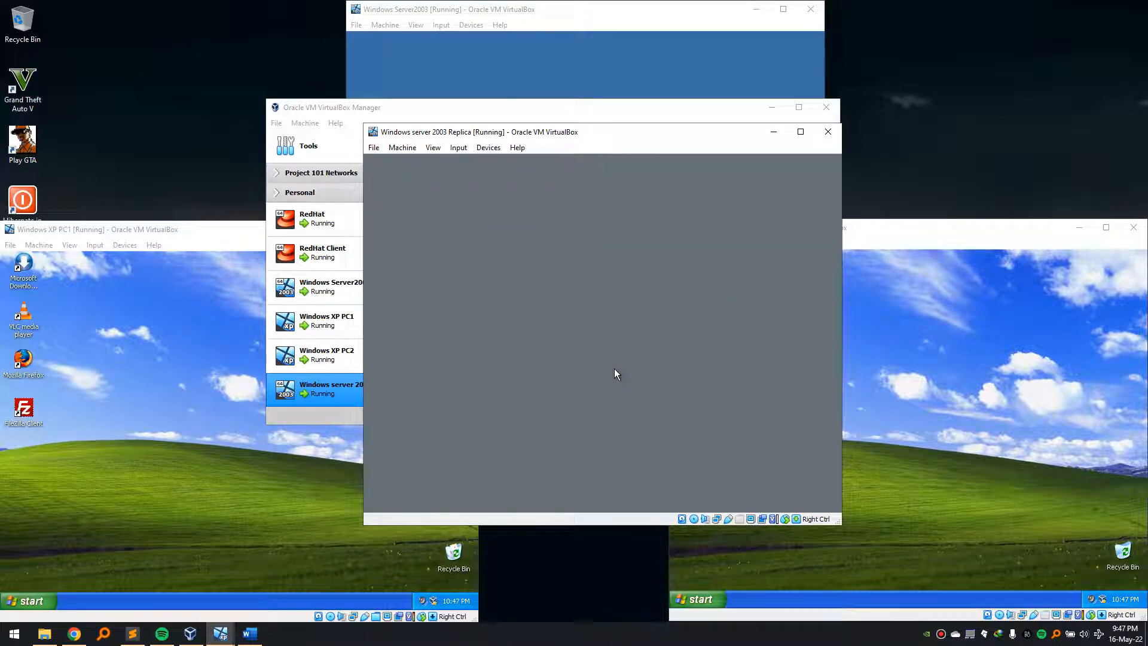
text(•••)
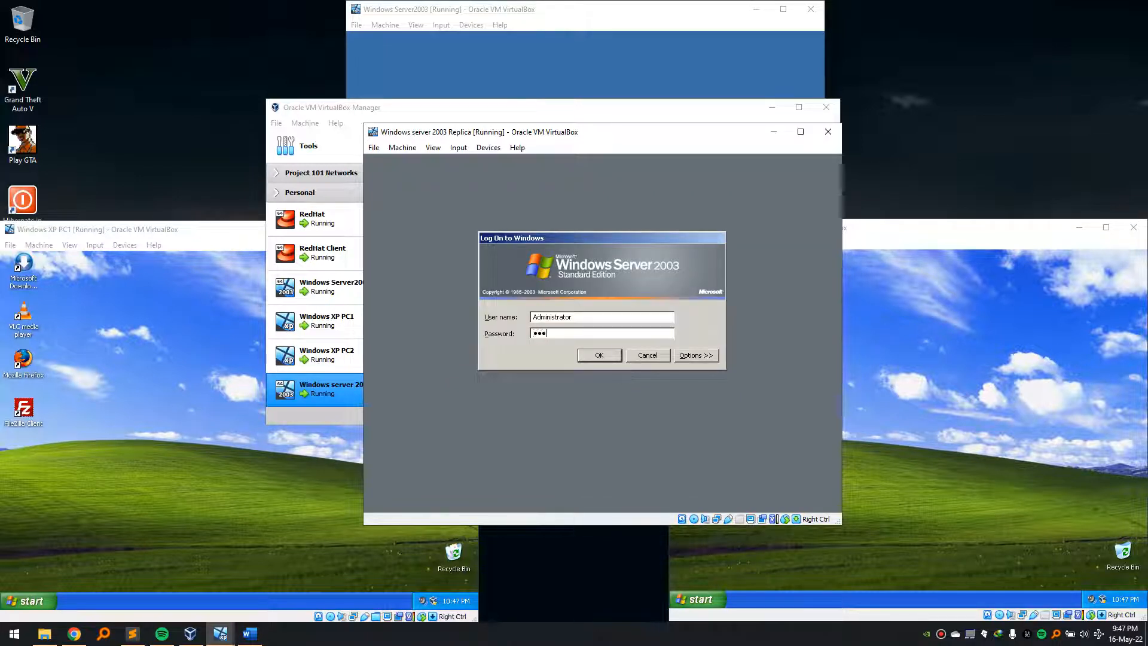
key(Return)
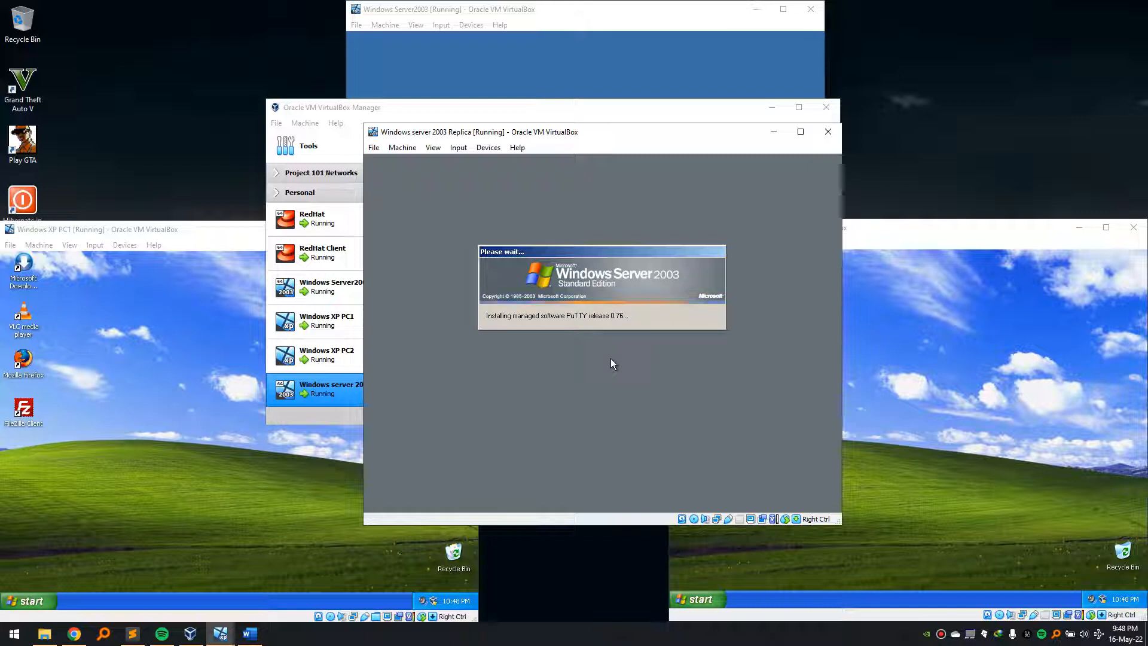
click(582, 643)
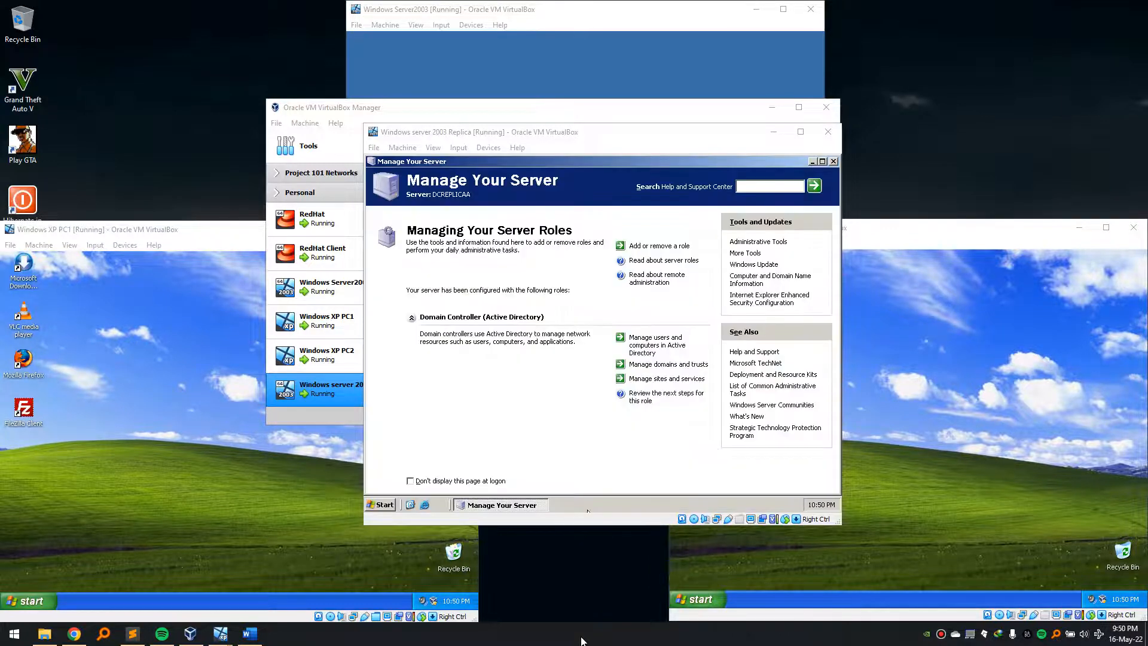
- Stop Manage Your Server from displaying at logon and close the page
click(542, 448)
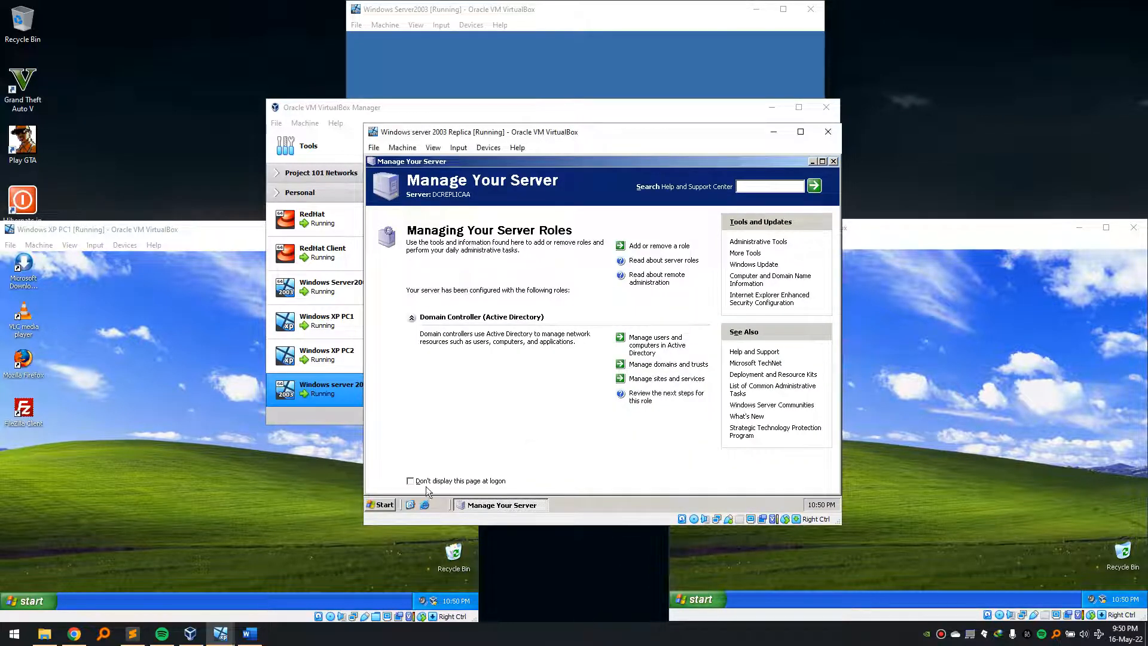
click(410, 480)
click(834, 160)
click(672, 305)
- Run dsa.msc, review Student 1–3 in the chogm.rw Students OU, then close the console
click(384, 505)
click(566, 322)
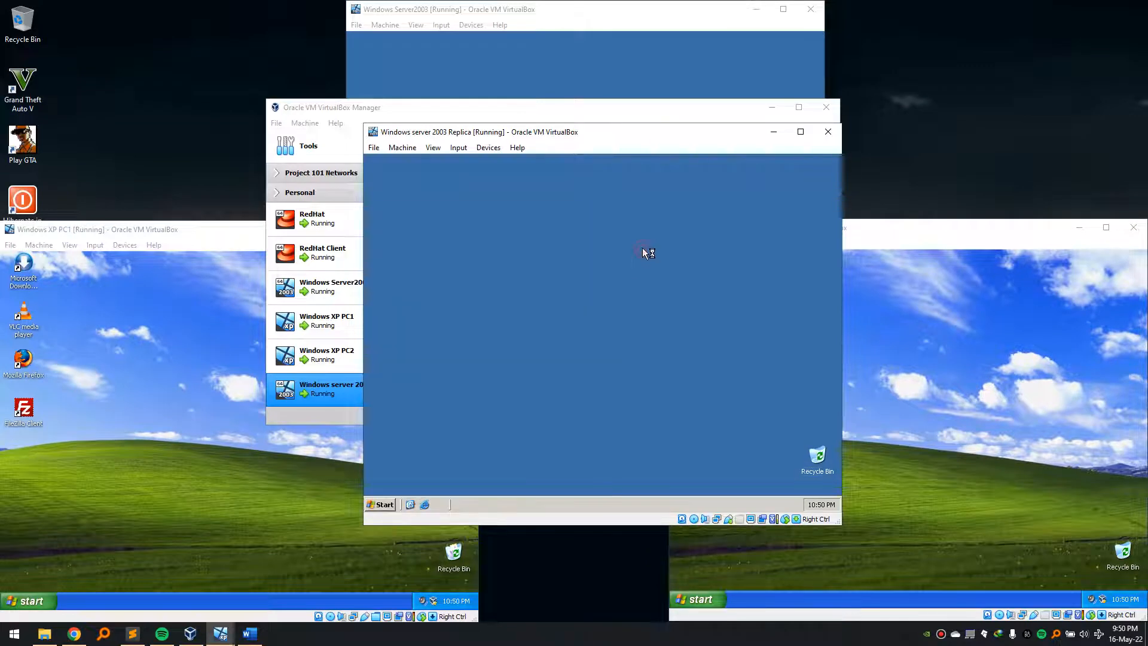
text(dsa.msc)
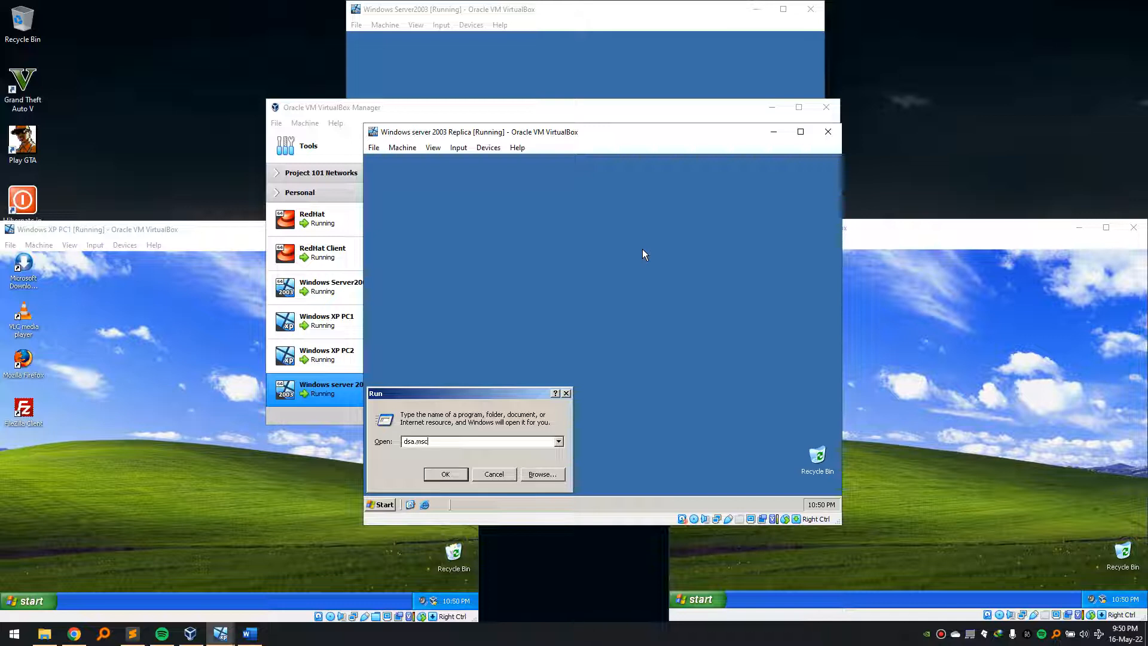
key(Return)
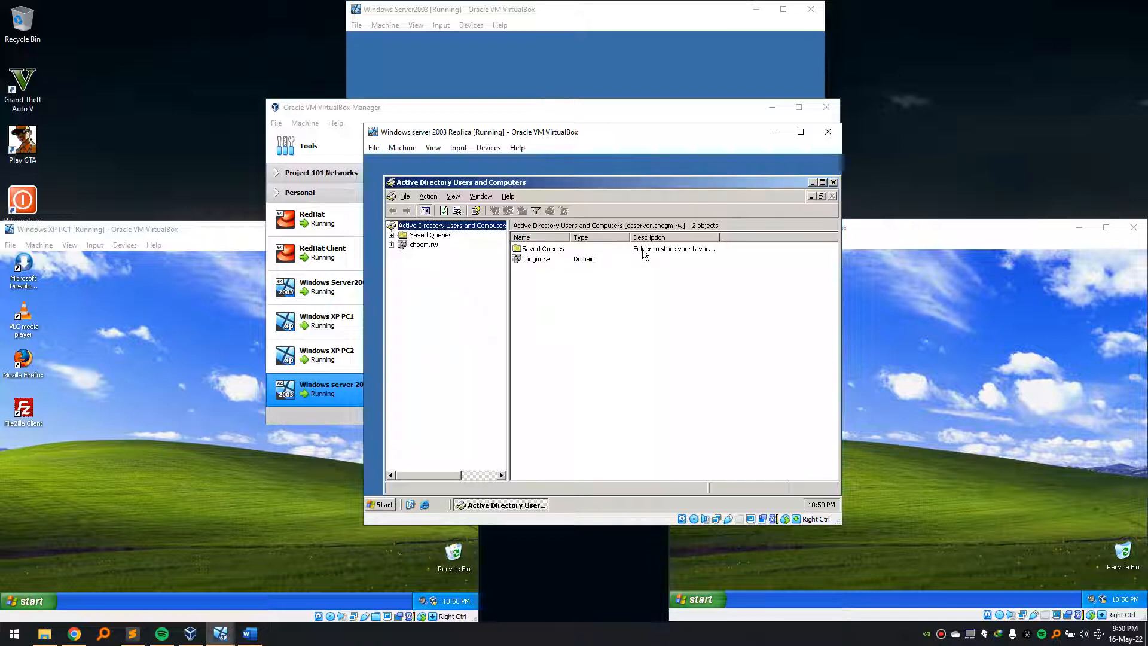
click(391, 244)
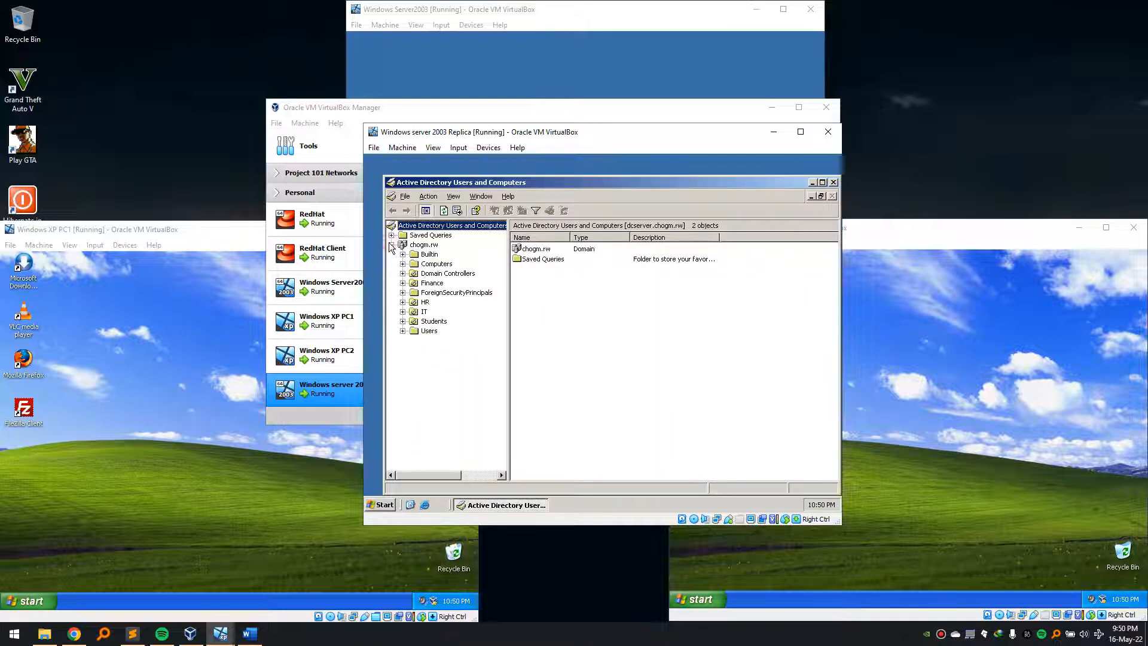
click(435, 322)
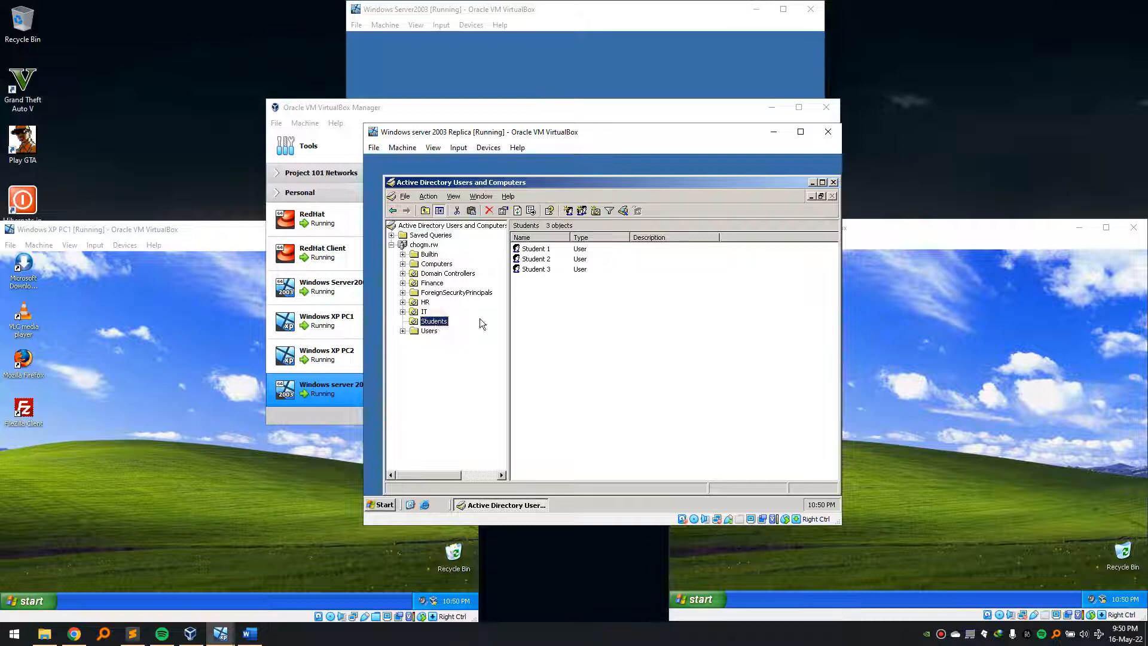
drag(544, 314, 532, 240)
click(532, 295)
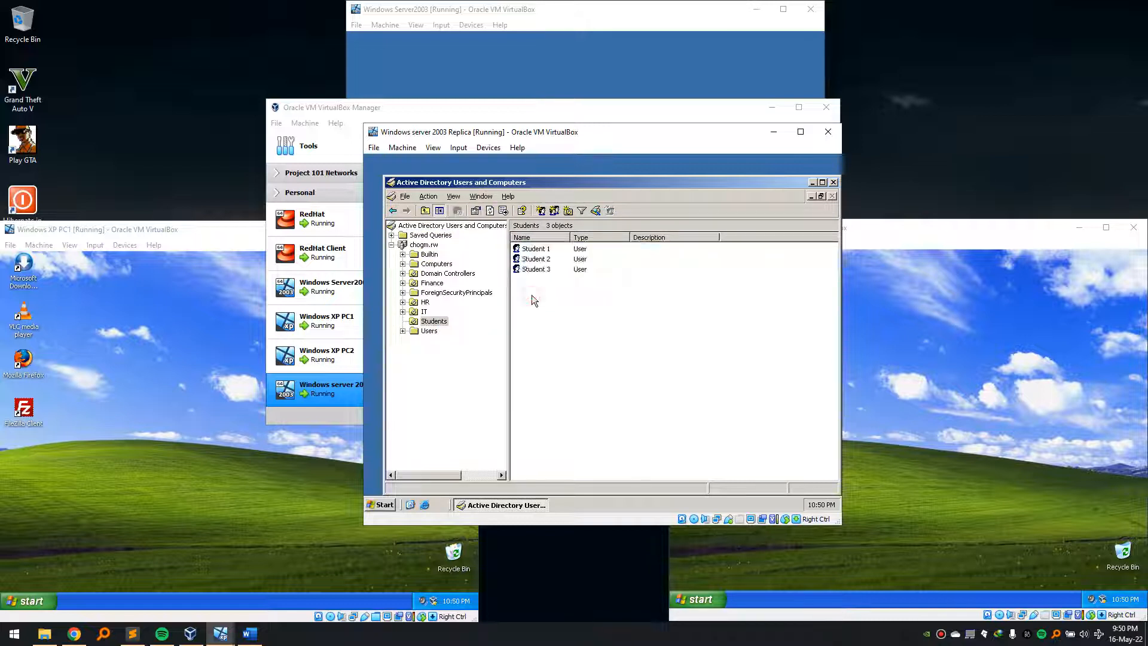
click(834, 183)
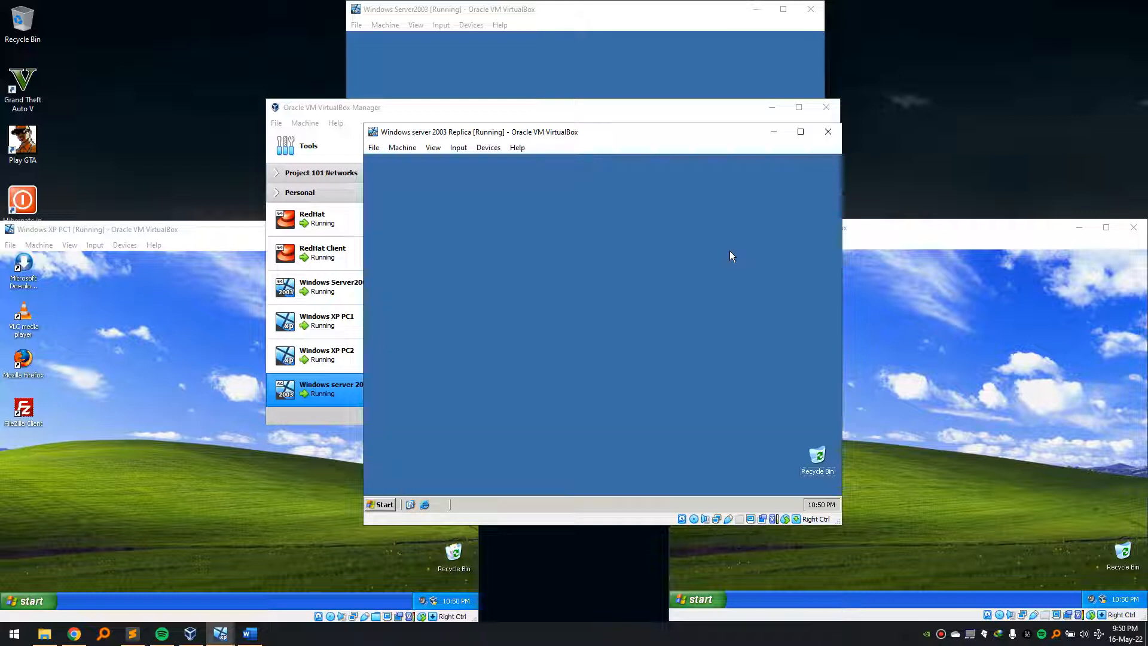
- Try launching gpmc.msc from the Run box, which fails on the replica
key(super+r)
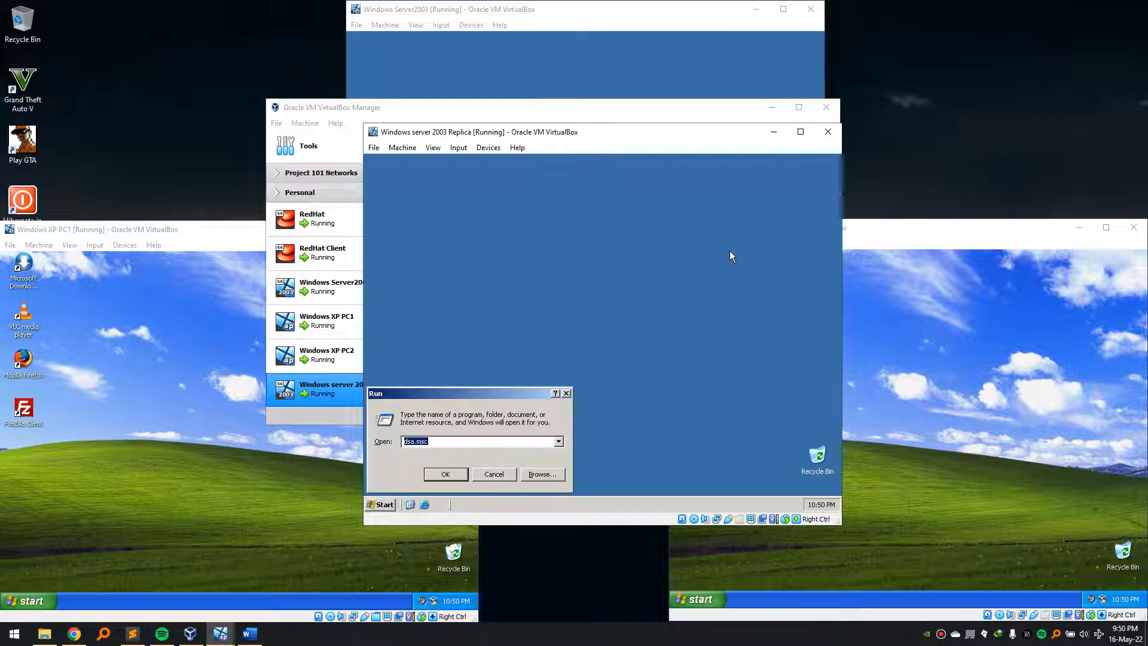
text(gp)
text(mc.msc)
key(Return)
key(Return)
- Add a host folder as a VirtualBox shared folder for the replica, then open My Computer
click(489, 147)
mouse_move(551, 190)
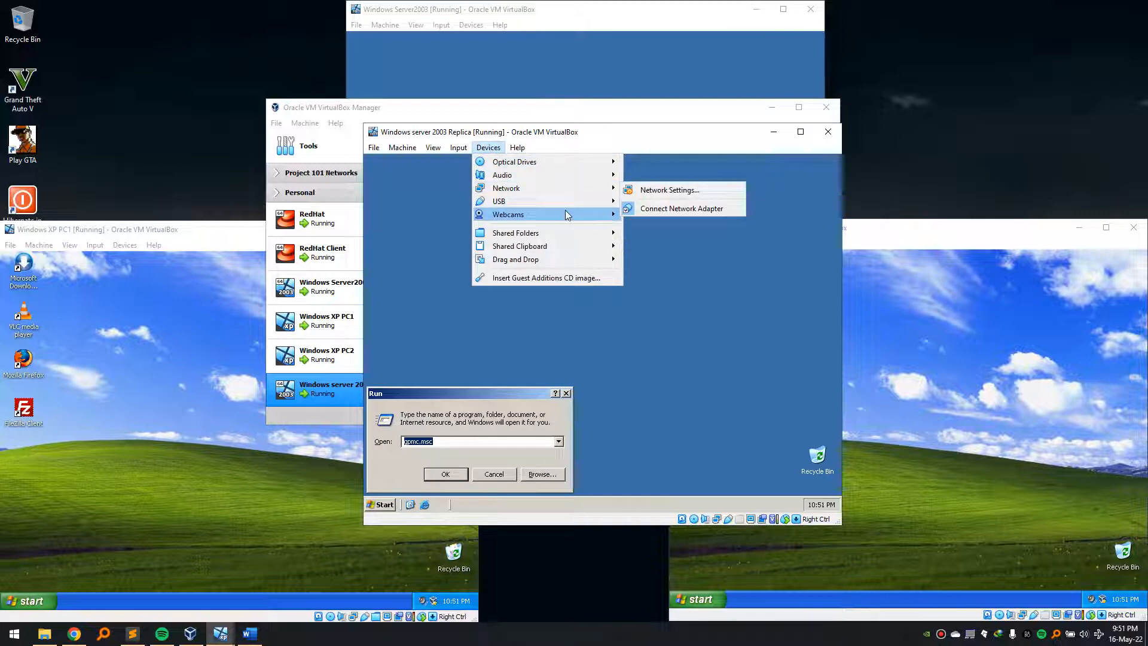
mouse_move(581, 231)
click(646, 238)
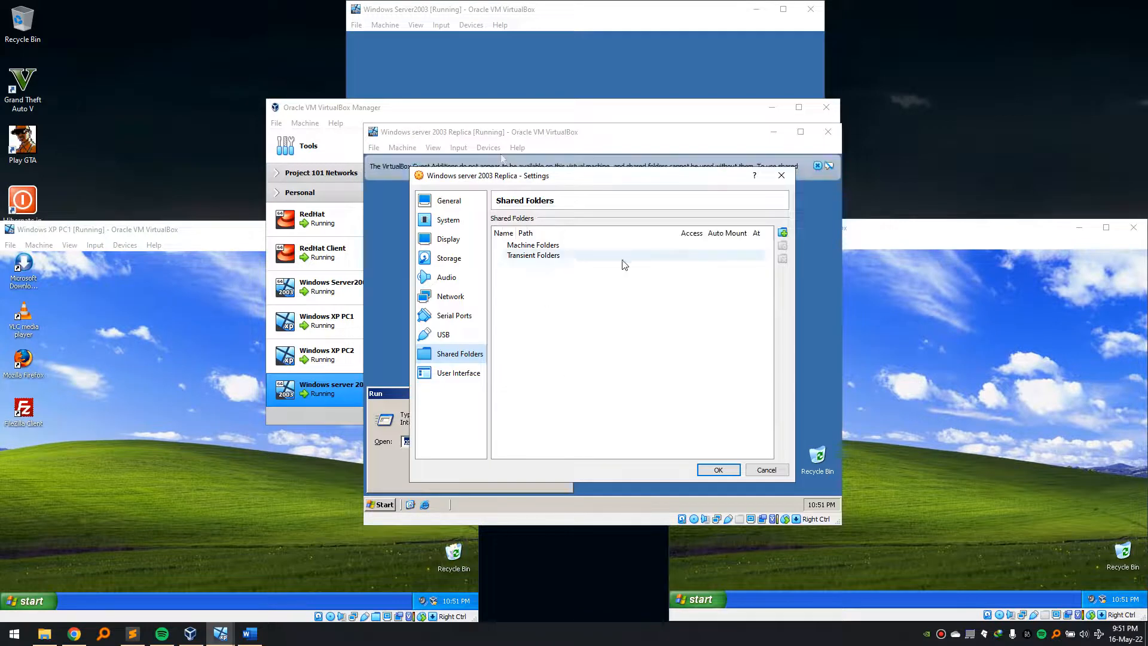
click(783, 233)
click(676, 276)
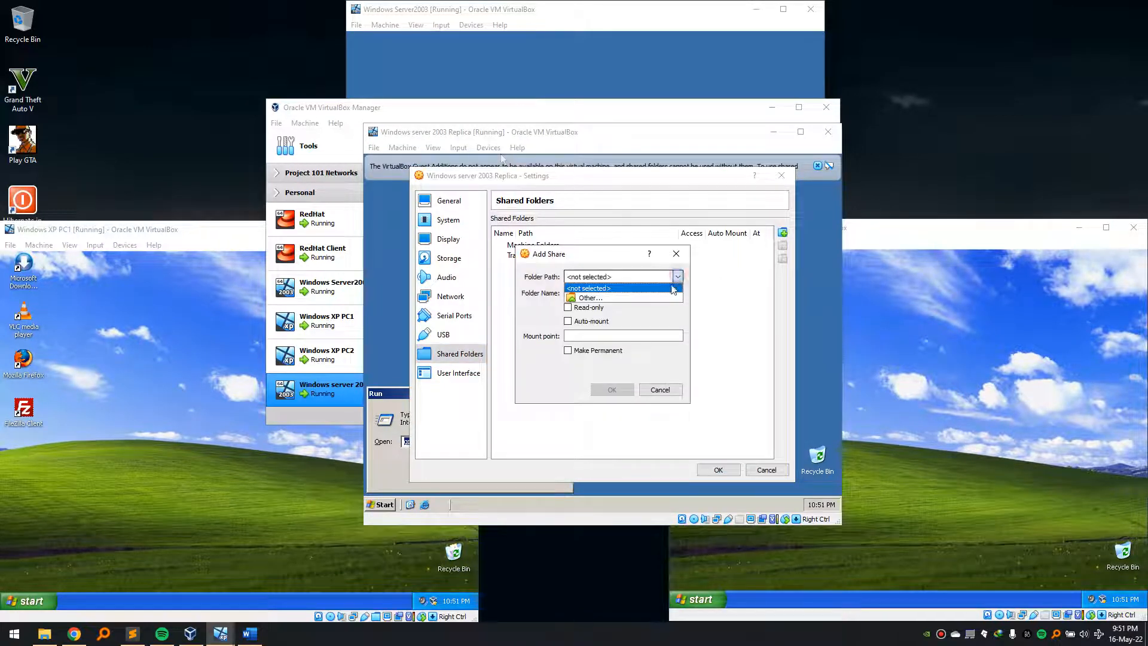
click(662, 299)
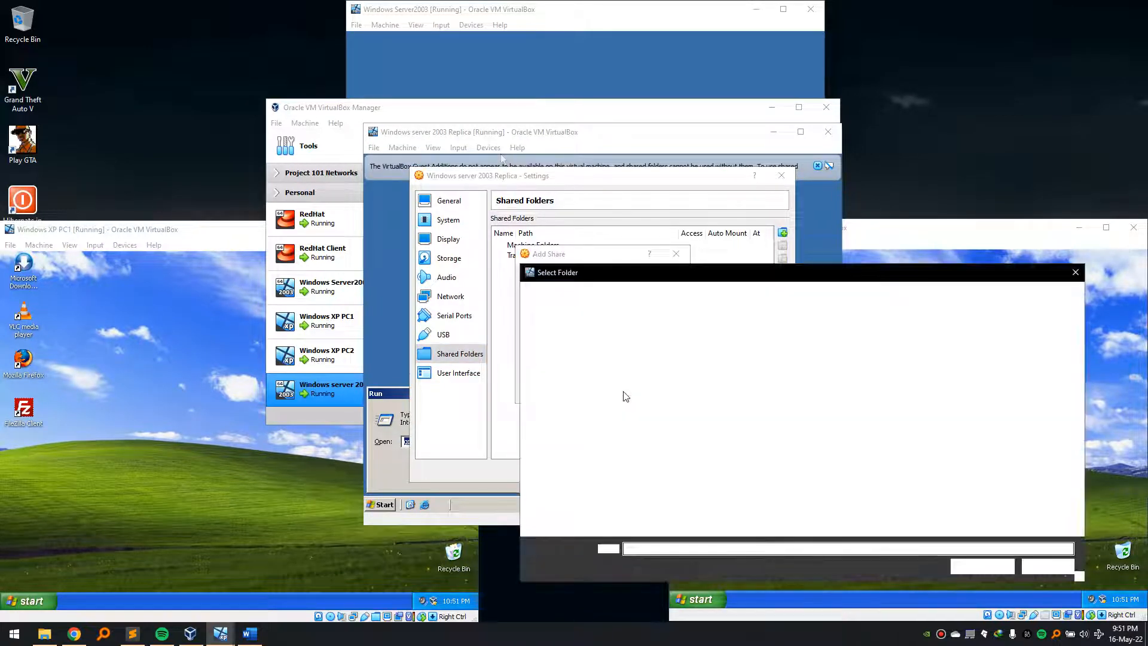
scroll(591, 471, down, 1)
scroll(591, 471, down, 4)
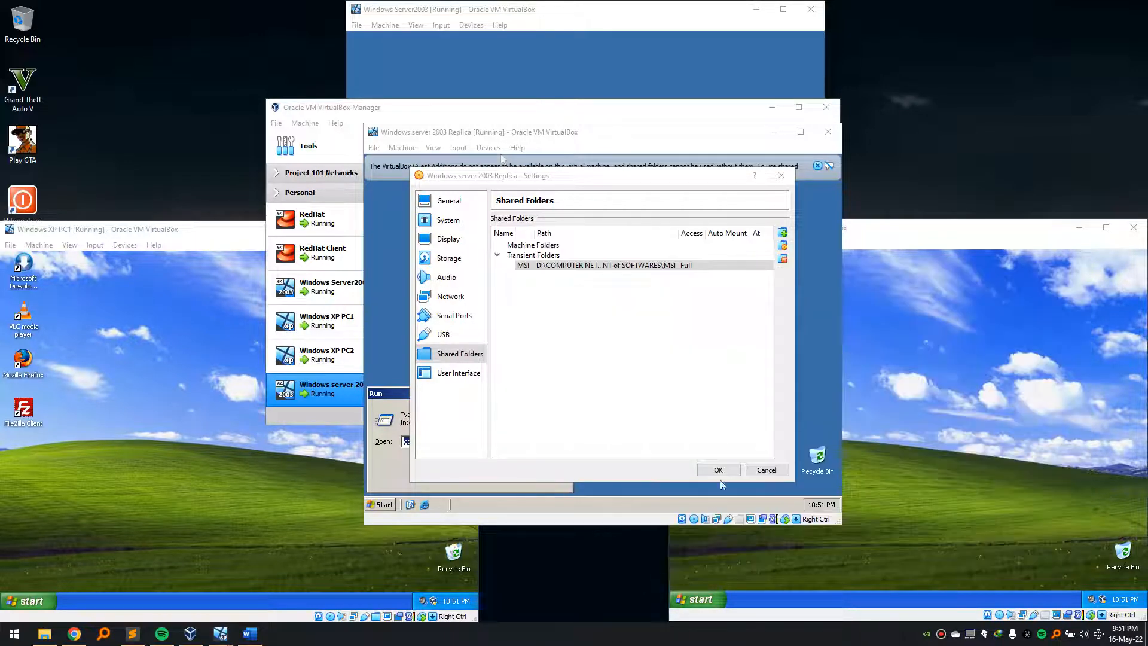
click(718, 473)
key(super+e)
click(372, 299)
- Expand Entire Network and Microsoft Windows Network, dismissing the Web Client Network browsing errors
click(383, 311)
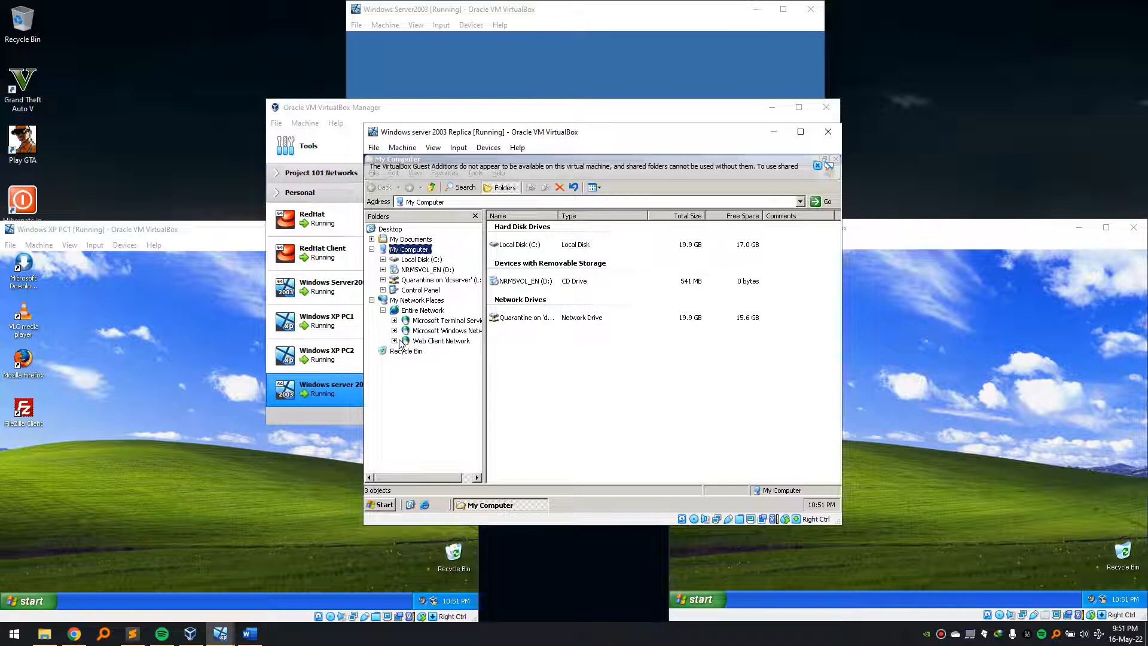
click(428, 340)
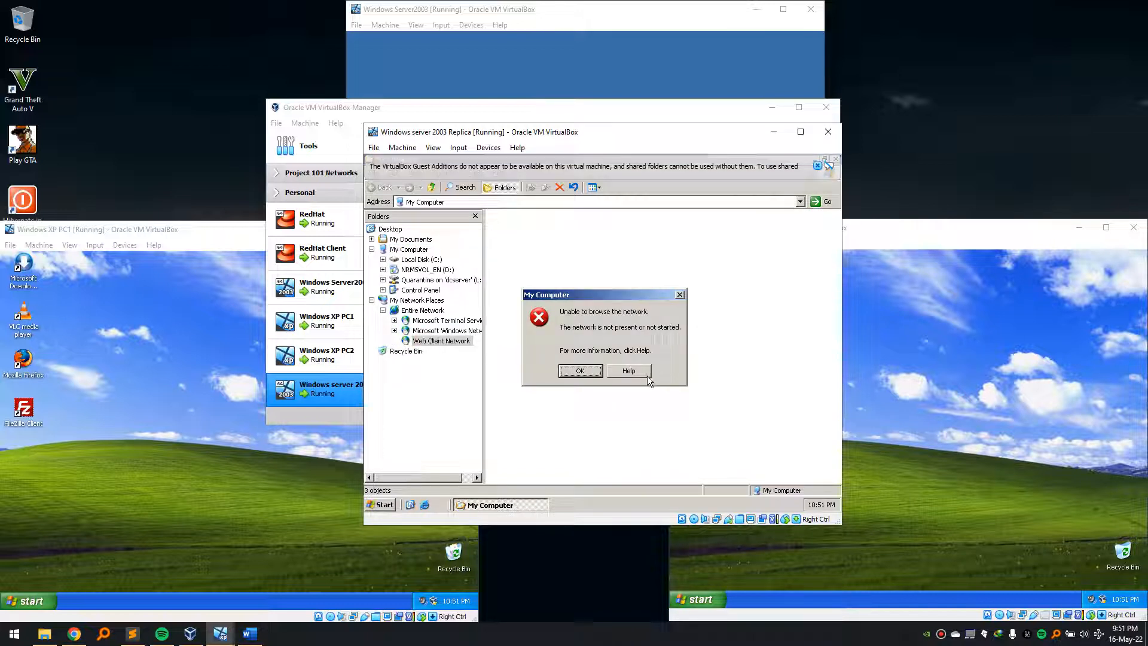
click(645, 375)
click(584, 366)
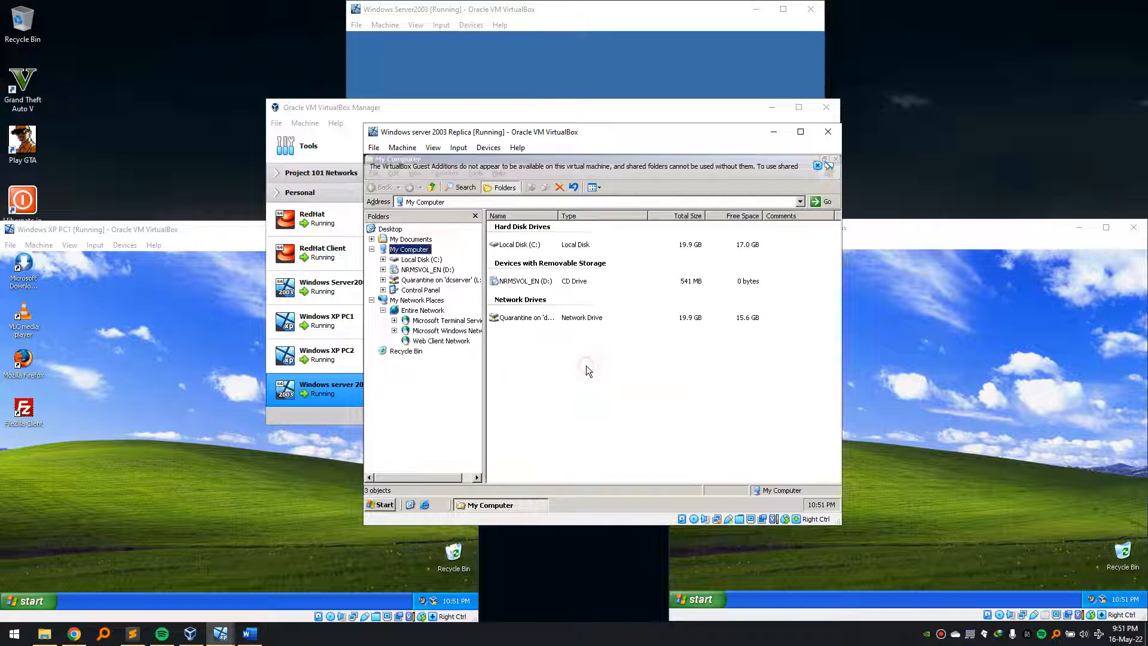
click(441, 332)
click(511, 228)
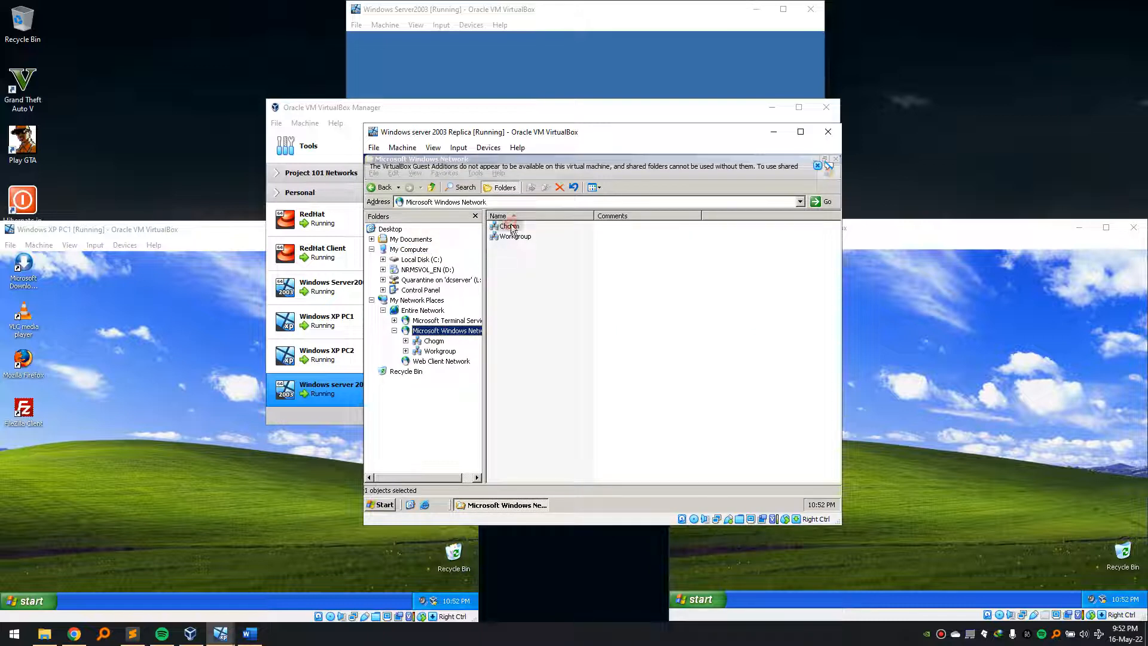
click(438, 362)
click(596, 371)
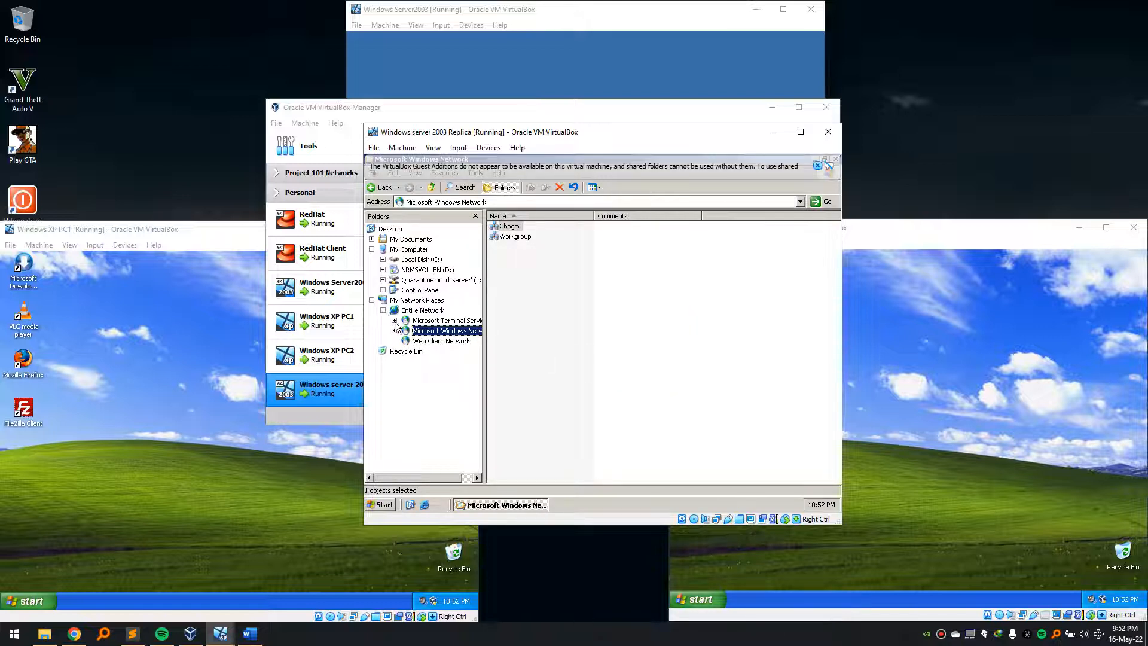
- Open the domain's computer list, close the Guest Additions banner, and browse Dcreplica
double_click(427, 331)
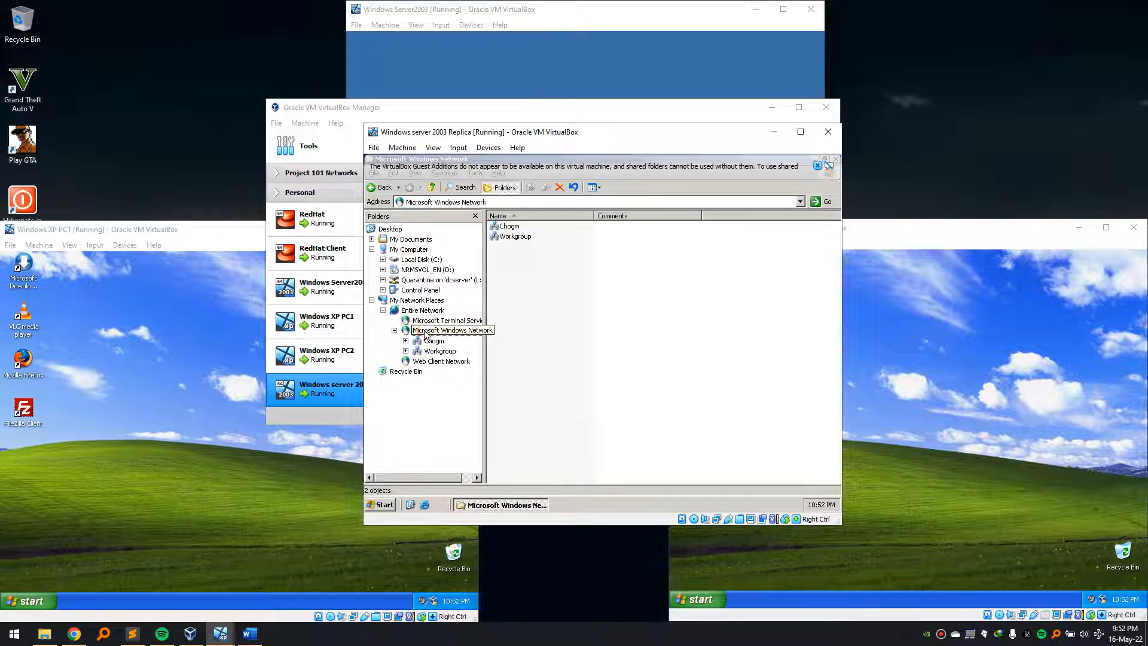
double_click(511, 227)
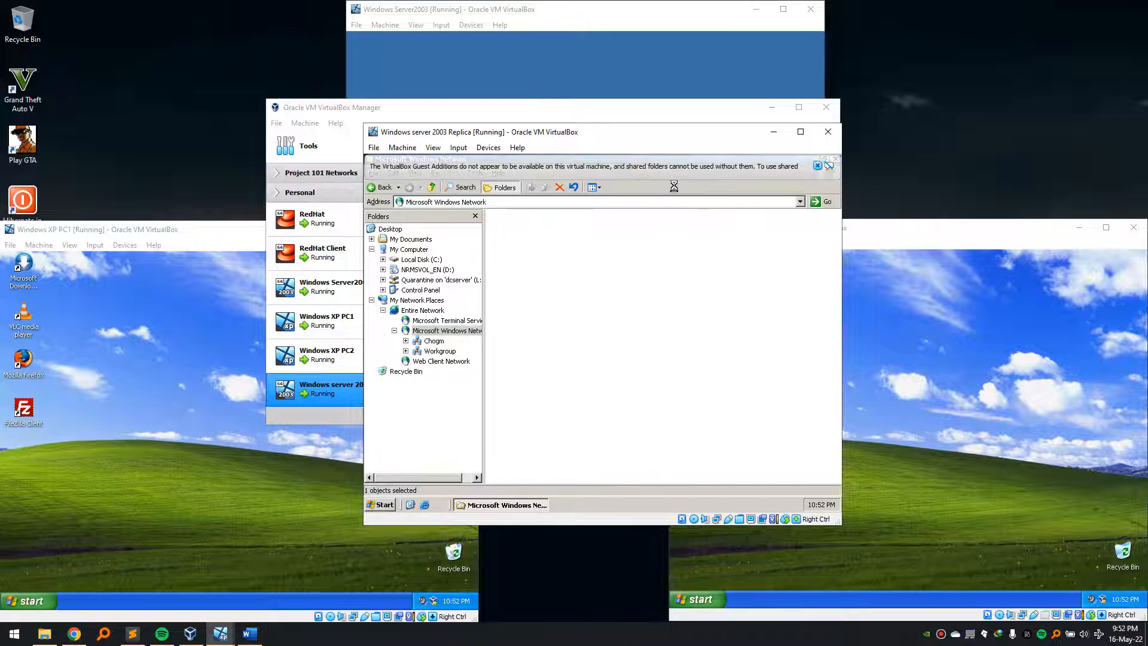
click(818, 166)
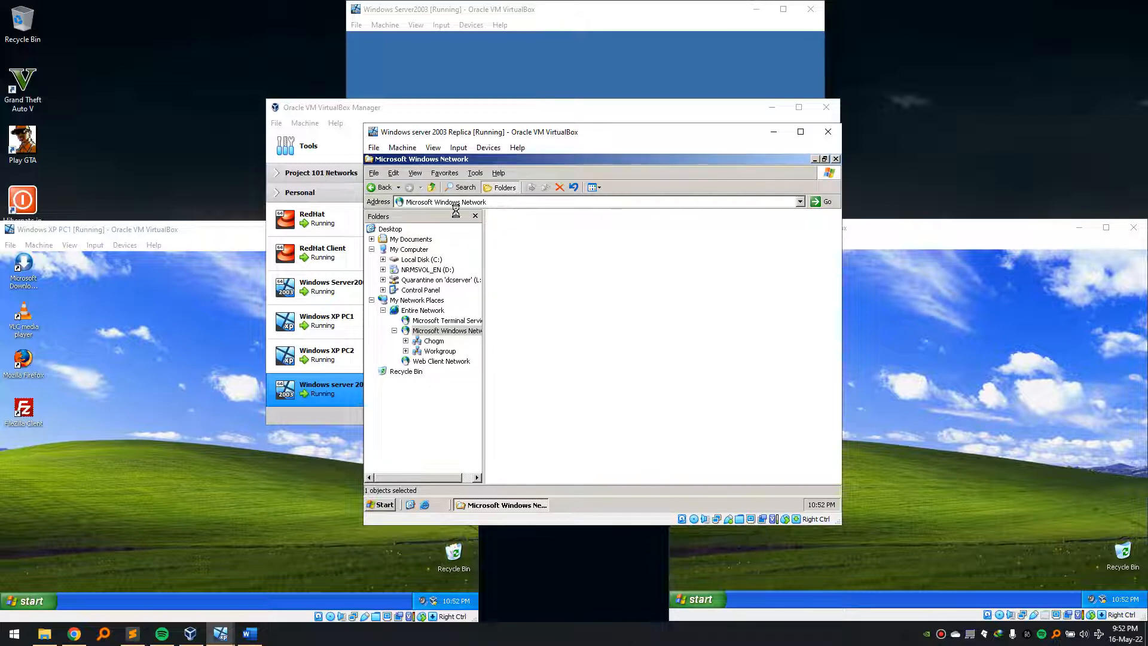
click(535, 135)
click(603, 644)
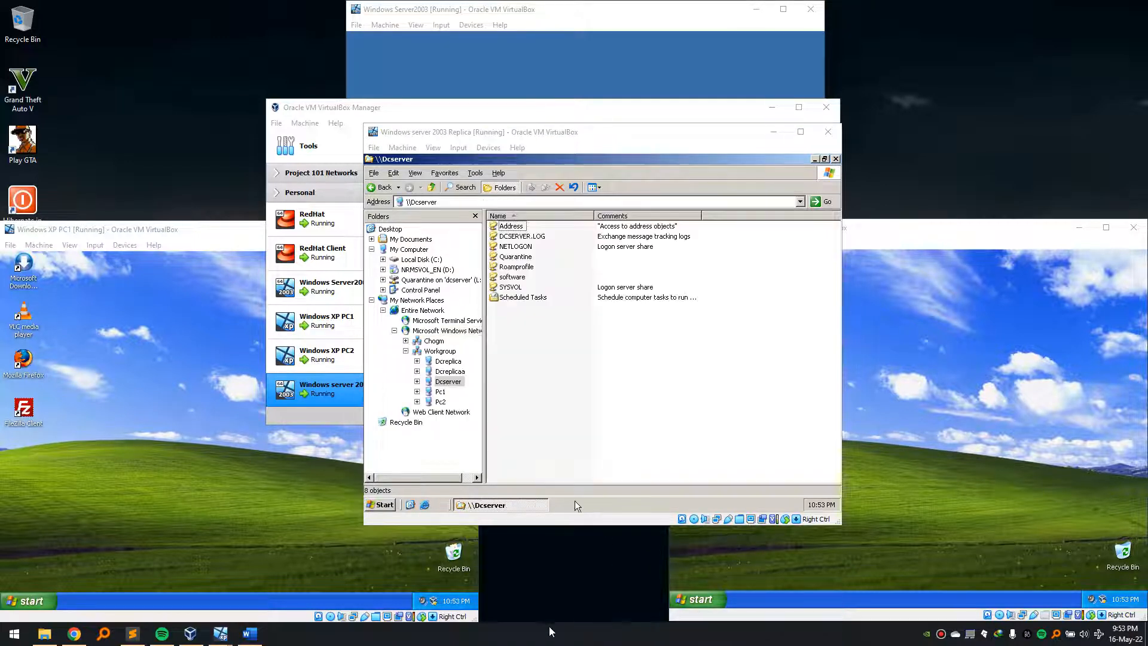
click(444, 361)
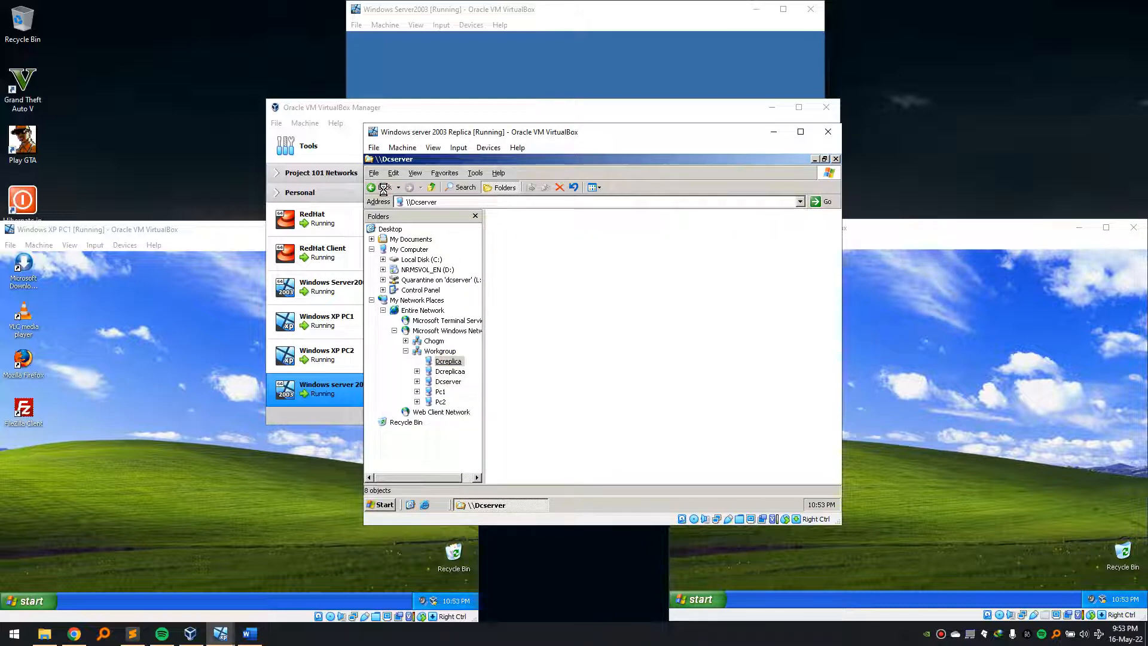
- End the unresponsive \\Dcserver Explorer window and reopen My Computer with My Network Places expanded
click(836, 159)
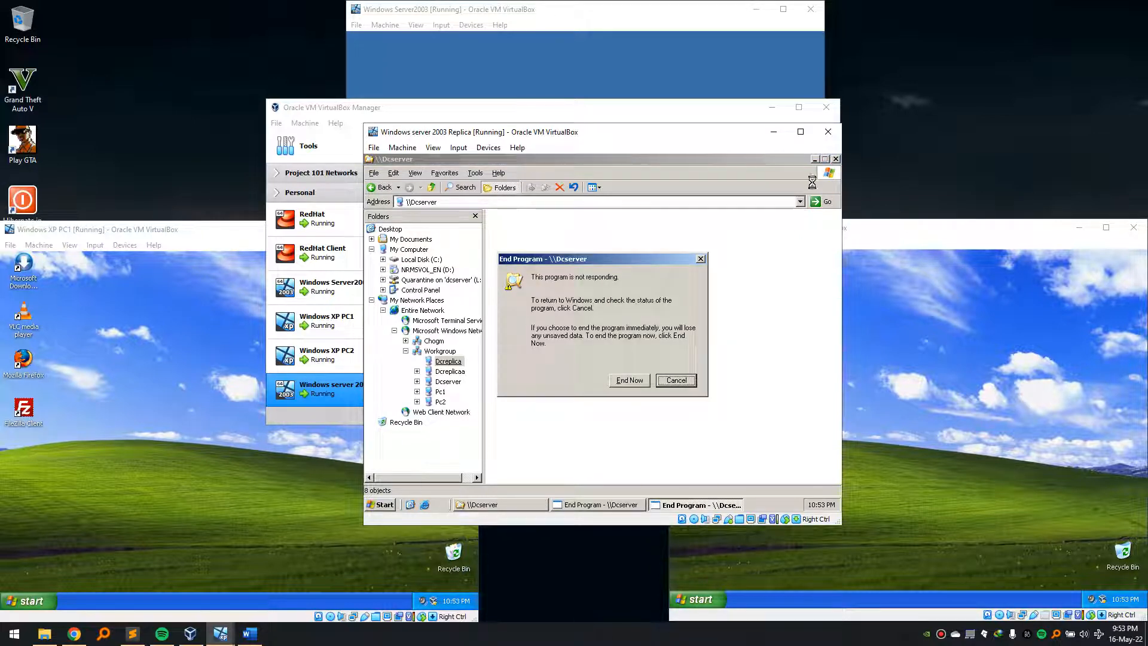
click(648, 380)
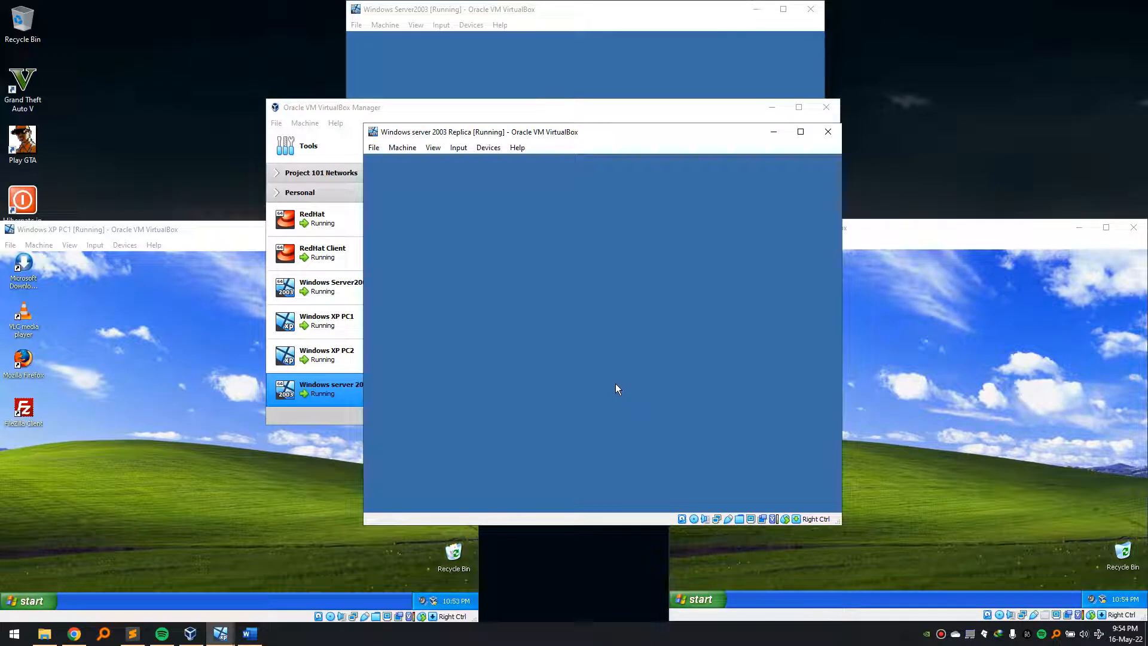
click(588, 634)
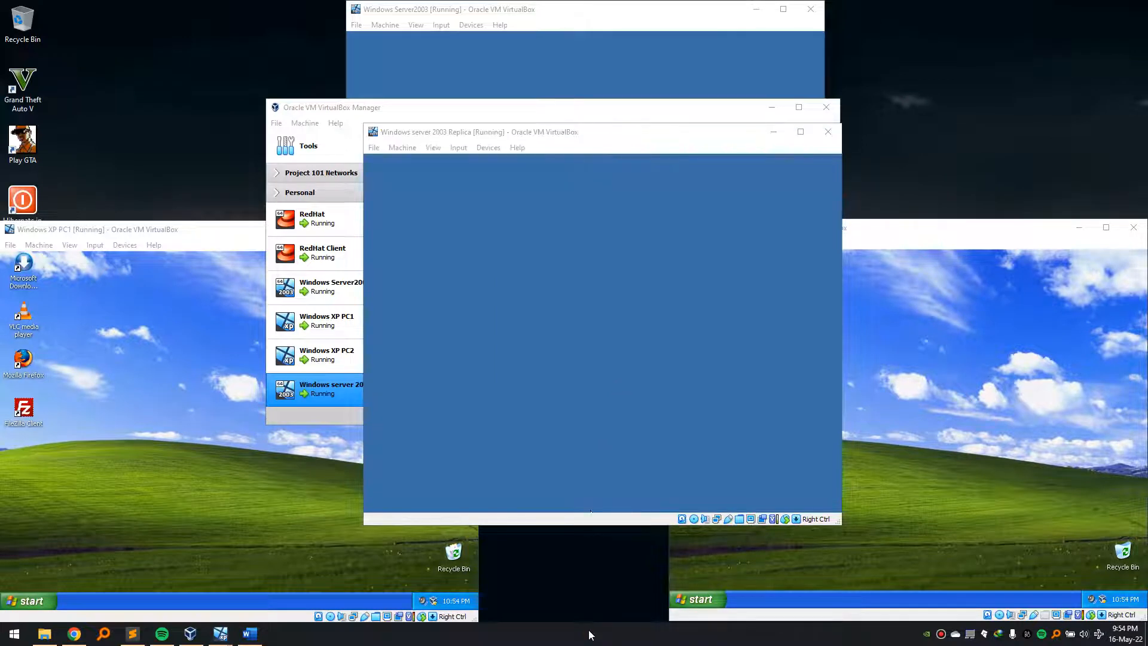
click(575, 396)
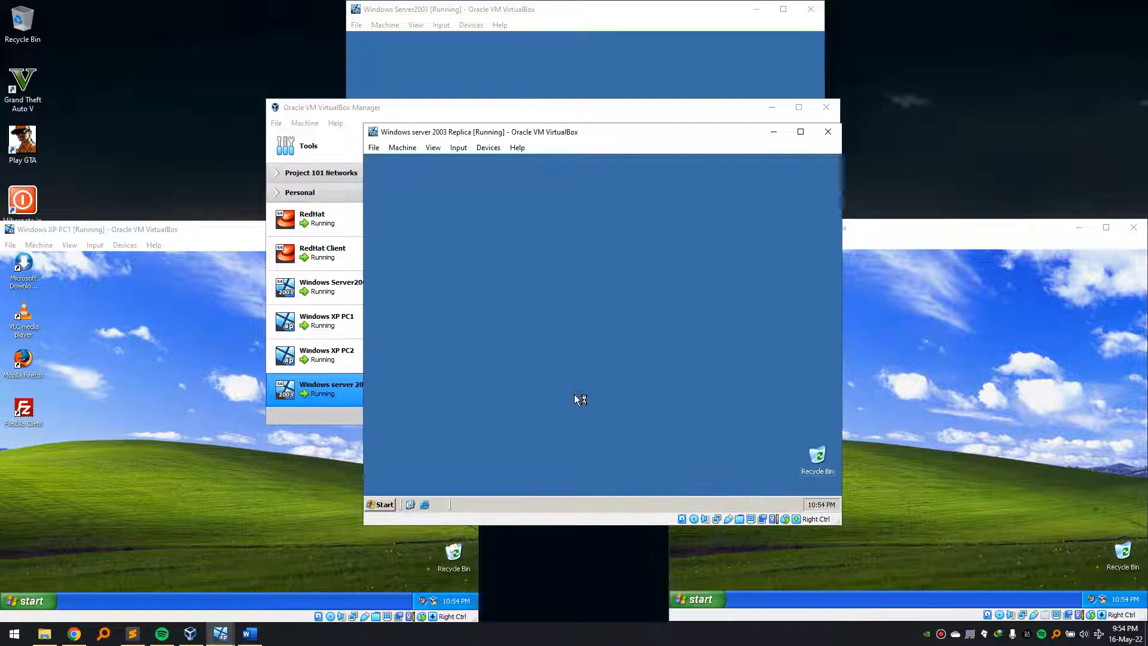
click(371, 300)
- Browse Microsoft Windows Network > Chogm > Dcserver > software and launch gpmc.msi
click(383, 310)
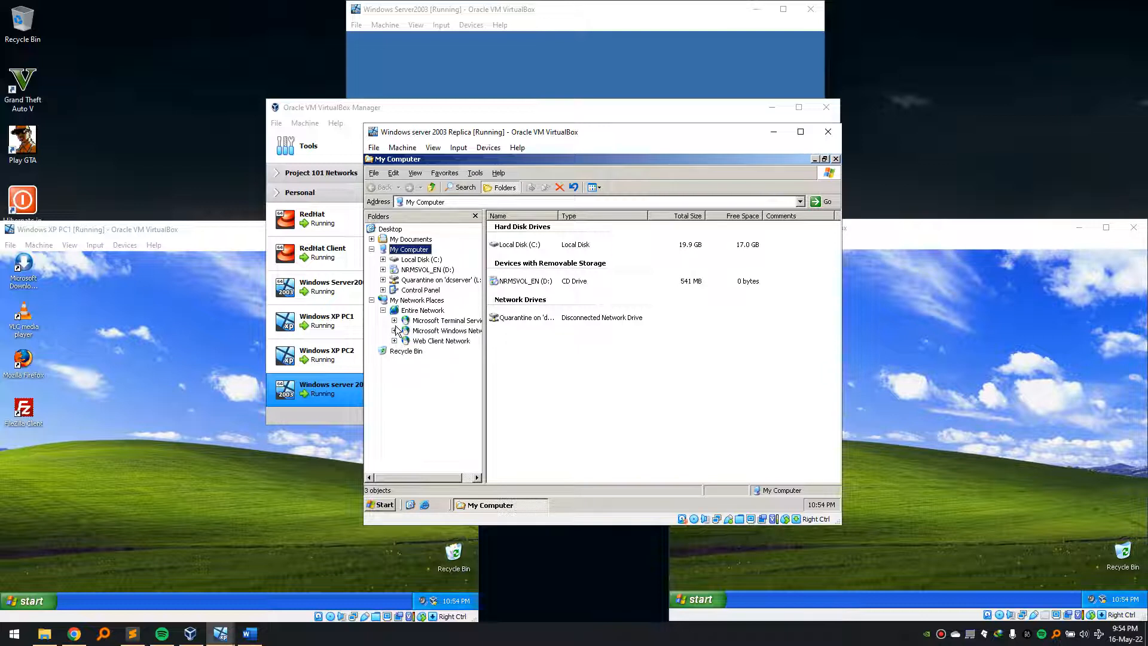
click(394, 331)
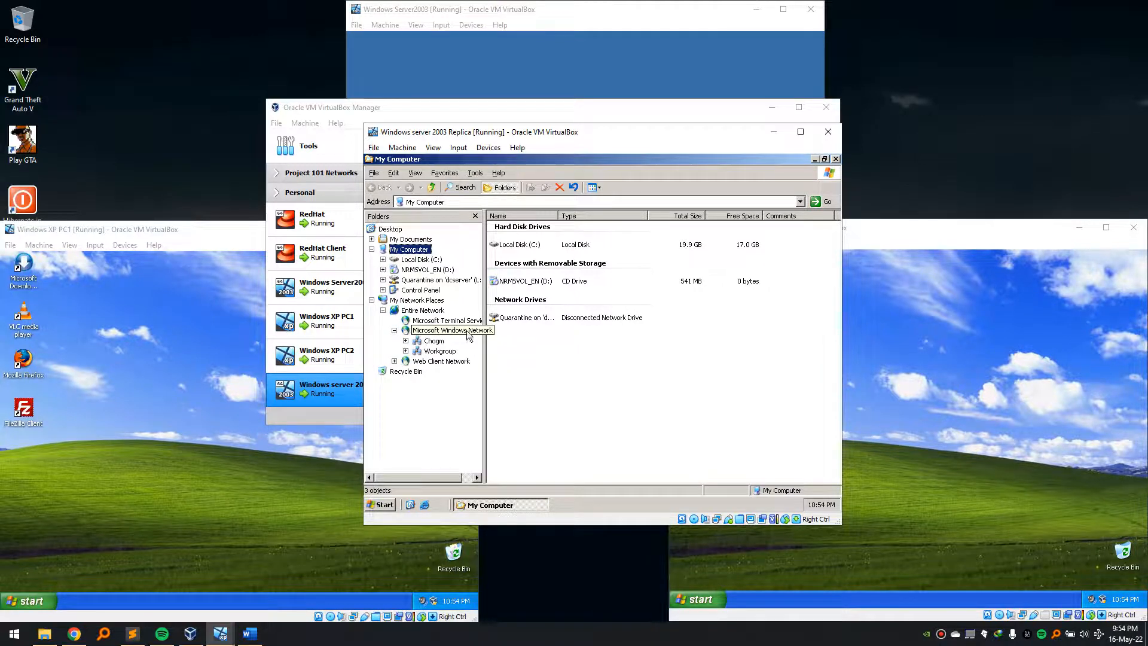
double_click(432, 343)
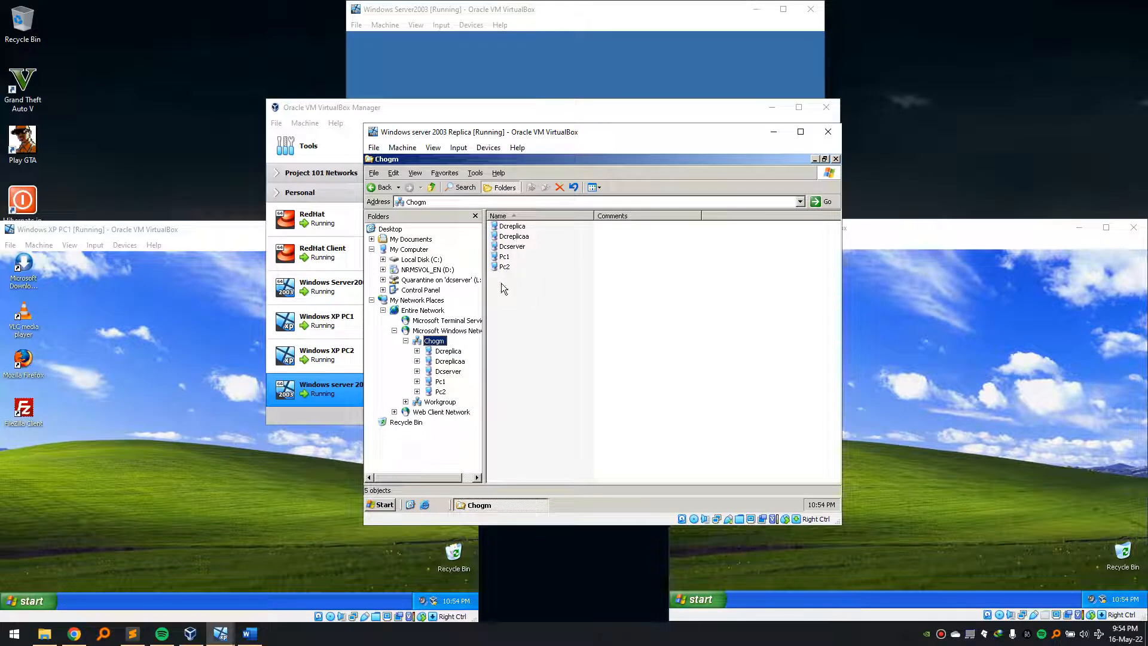
double_click(515, 246)
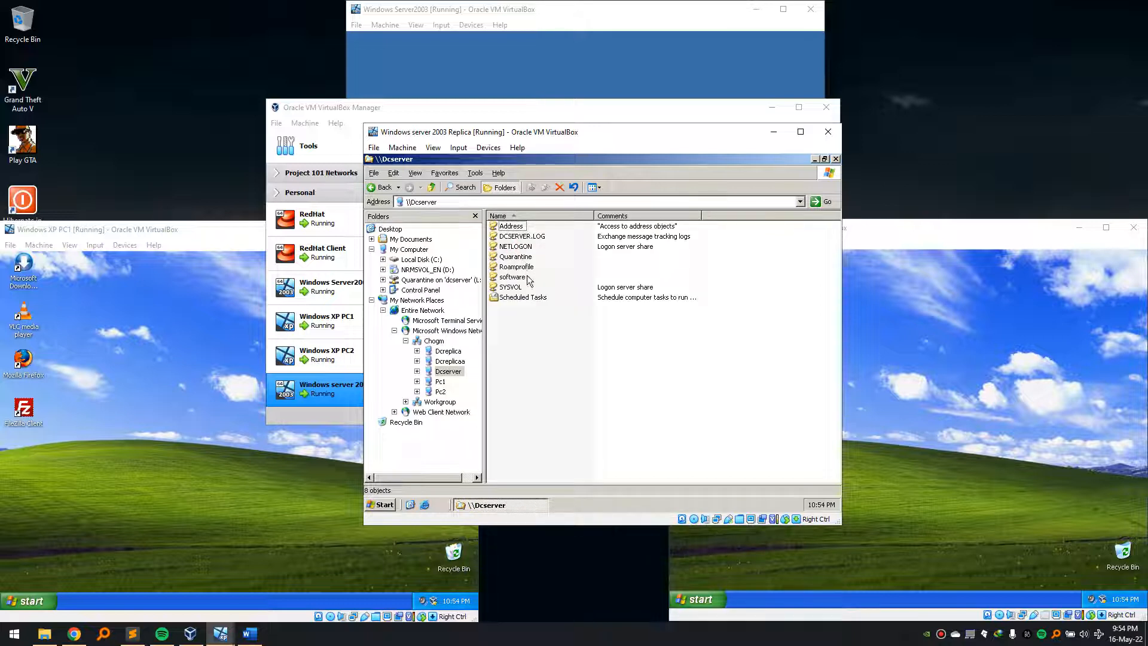
double_click(518, 279)
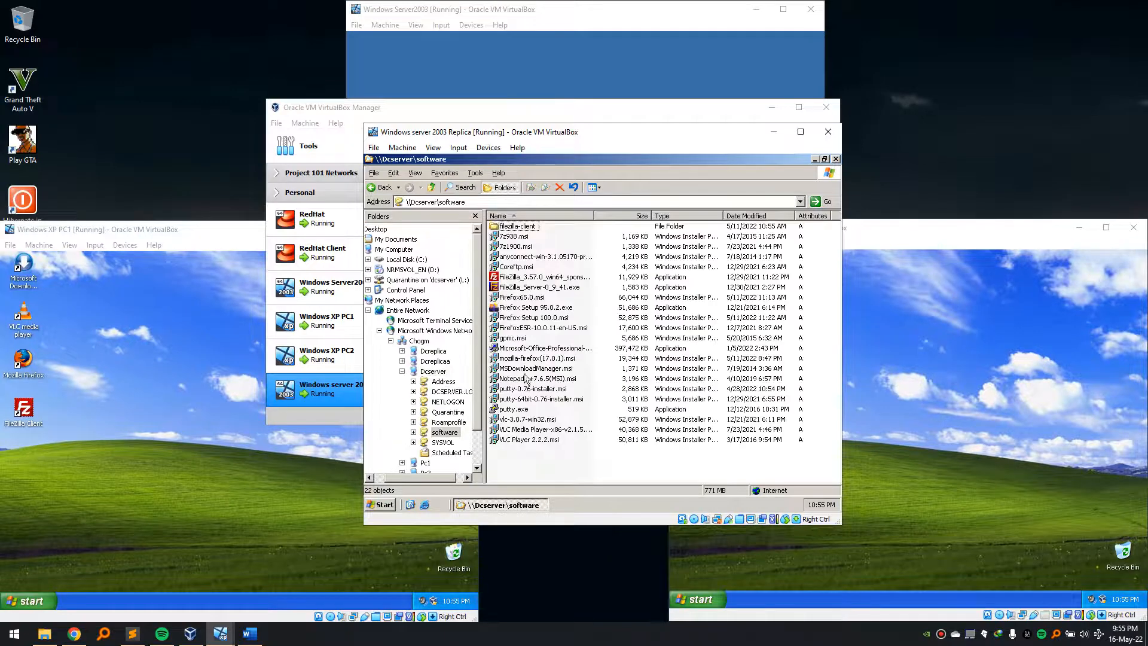
double_click(519, 338)
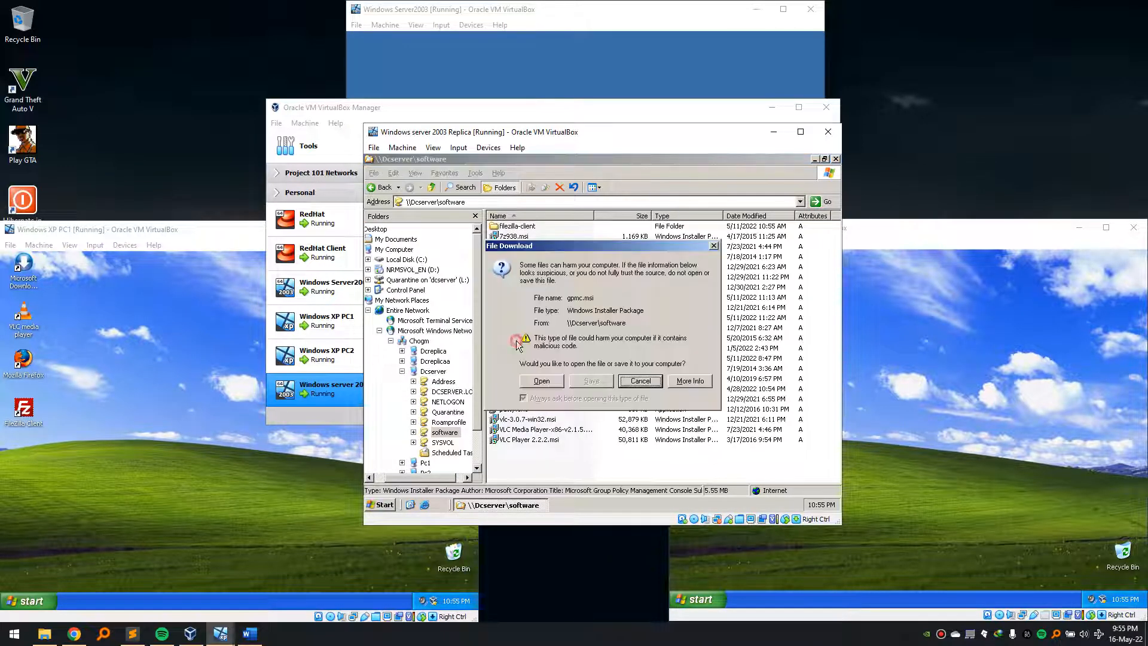
- Open gpmc.msi, accept the licence agreement, and start the GPMC with SP1 installation
click(551, 383)
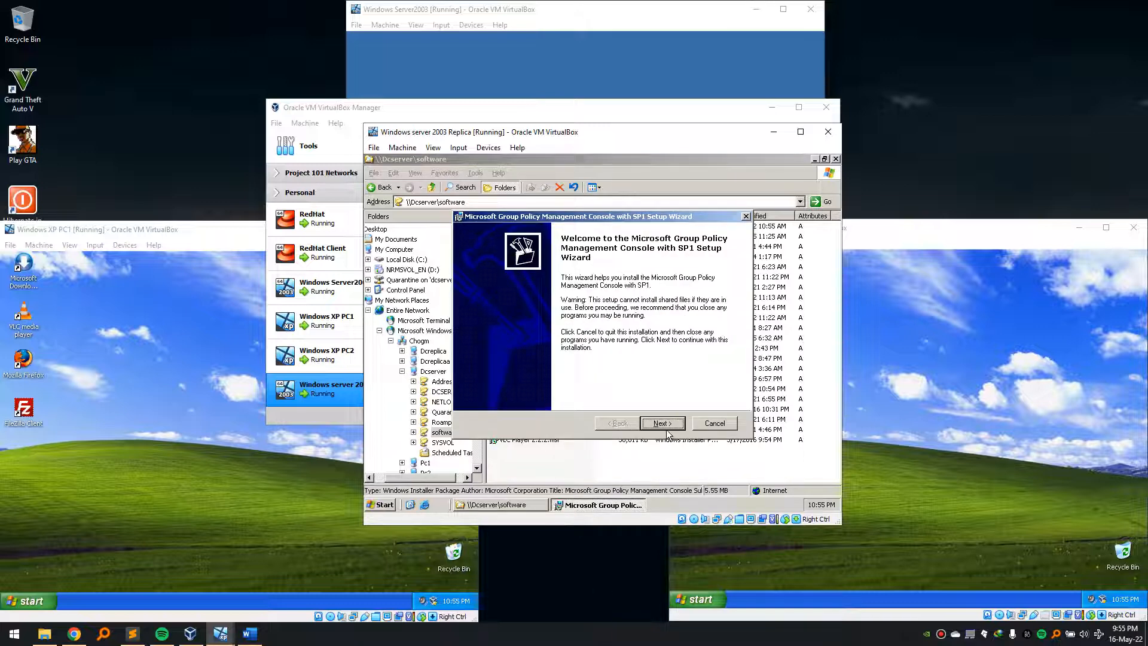
click(667, 424)
click(485, 390)
click(666, 424)
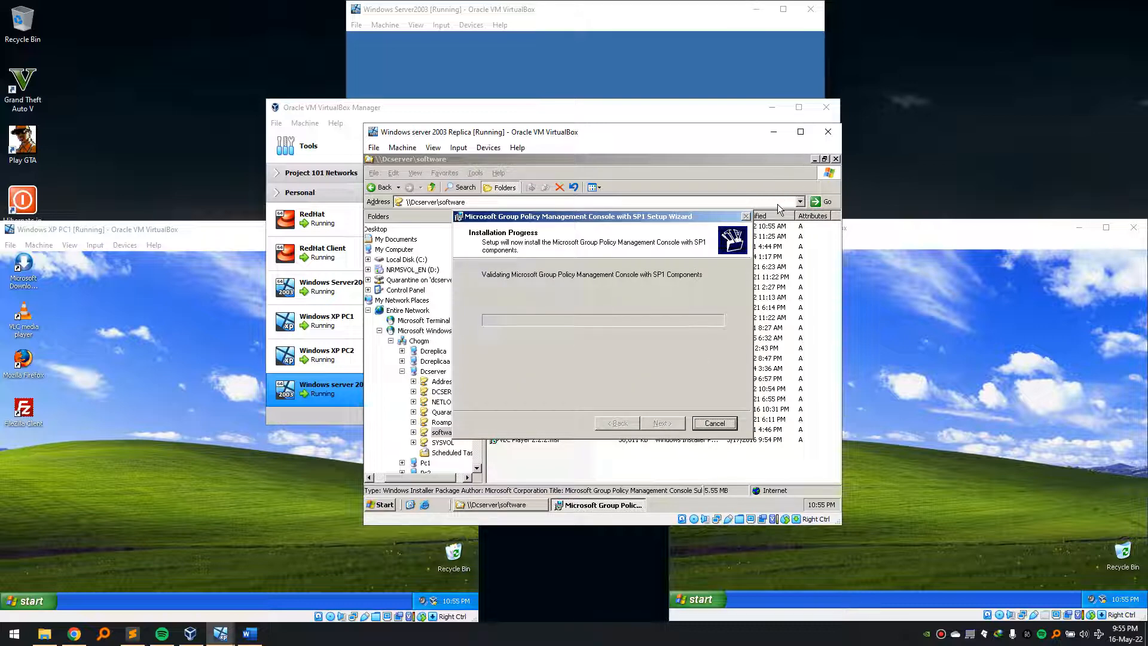
- Close the software share window and finish the completed GPMC setup wizard
click(835, 159)
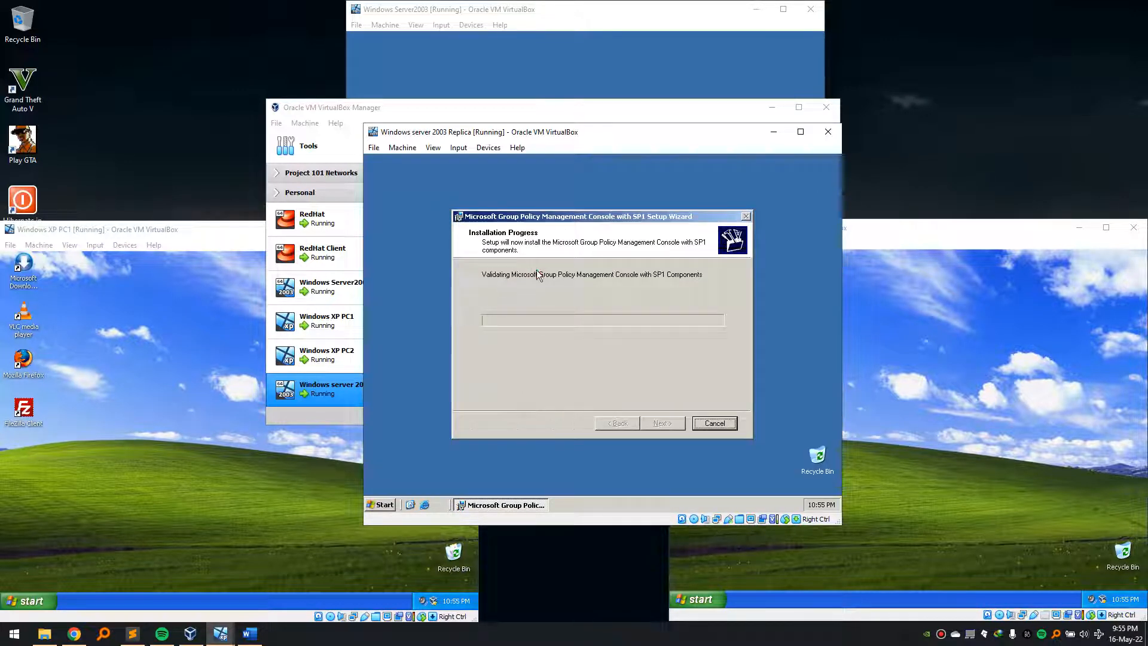
click(596, 639)
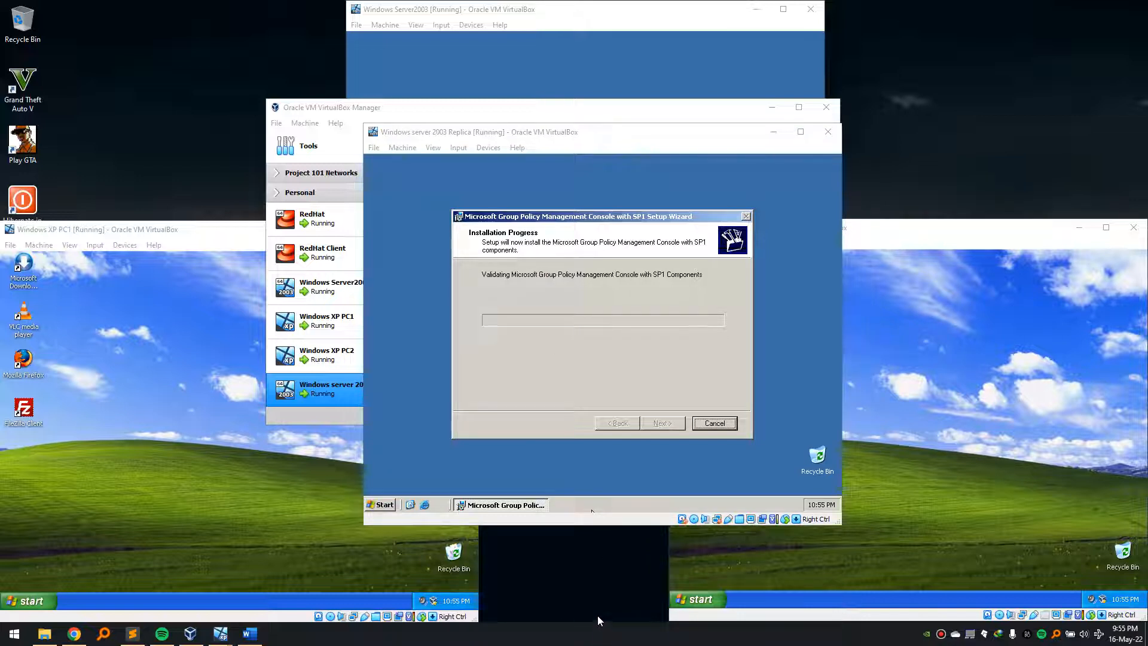
click(658, 384)
click(663, 421)
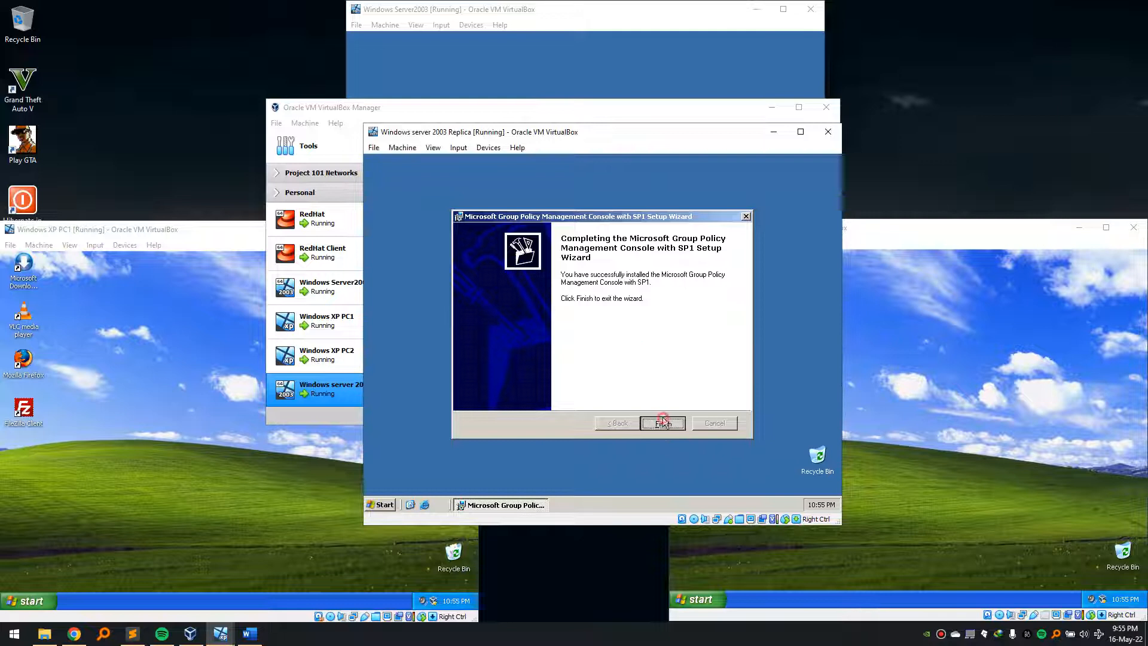
- Run gpmc.msc from the Run box, correcting the mpc.msc typo, to open Group Policy Management
key(super+r)
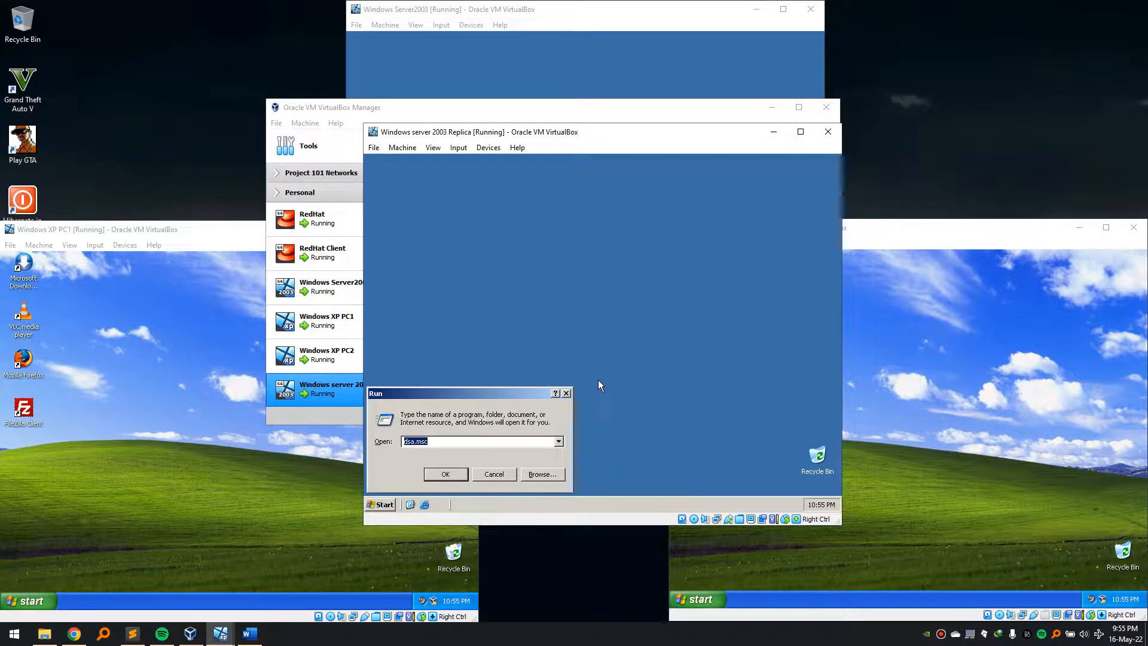
text(g)
key(BackSpace)
key(BackSpace)
text(mpc.msc)
key(Return)
key(Return)
text(g)
key(BackSpace)
text(gpmc.msc)
key(Return)
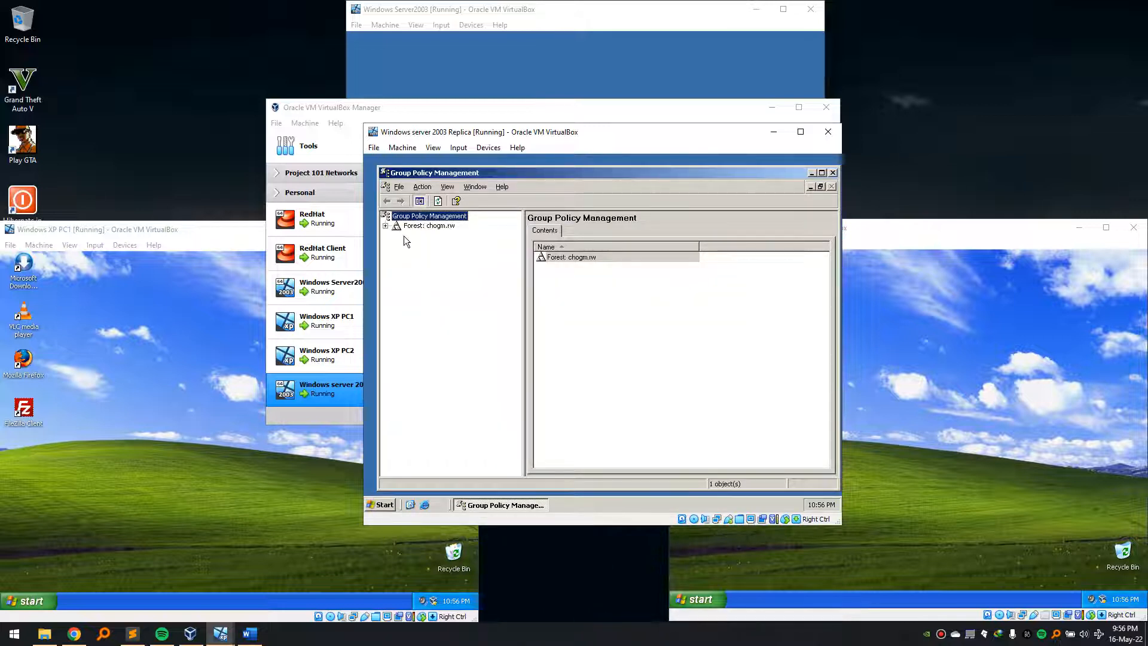
- Expand the forest down to the chogm.rw domain and view the PUTTY policy link, dismissing its notice
click(385, 226)
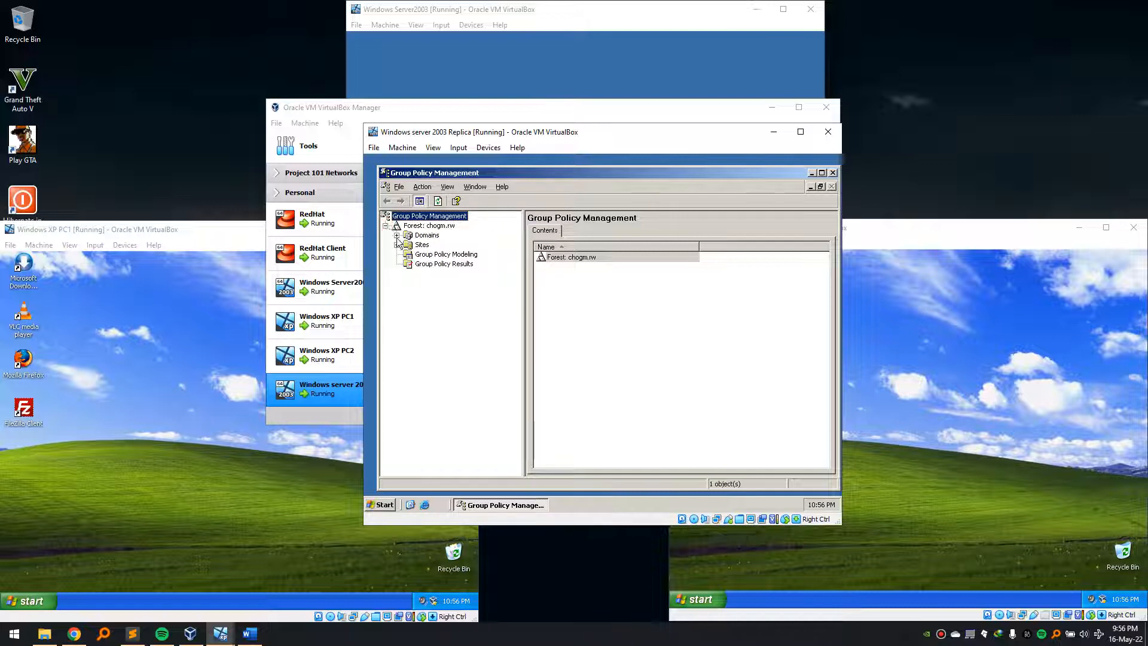
click(396, 235)
click(408, 245)
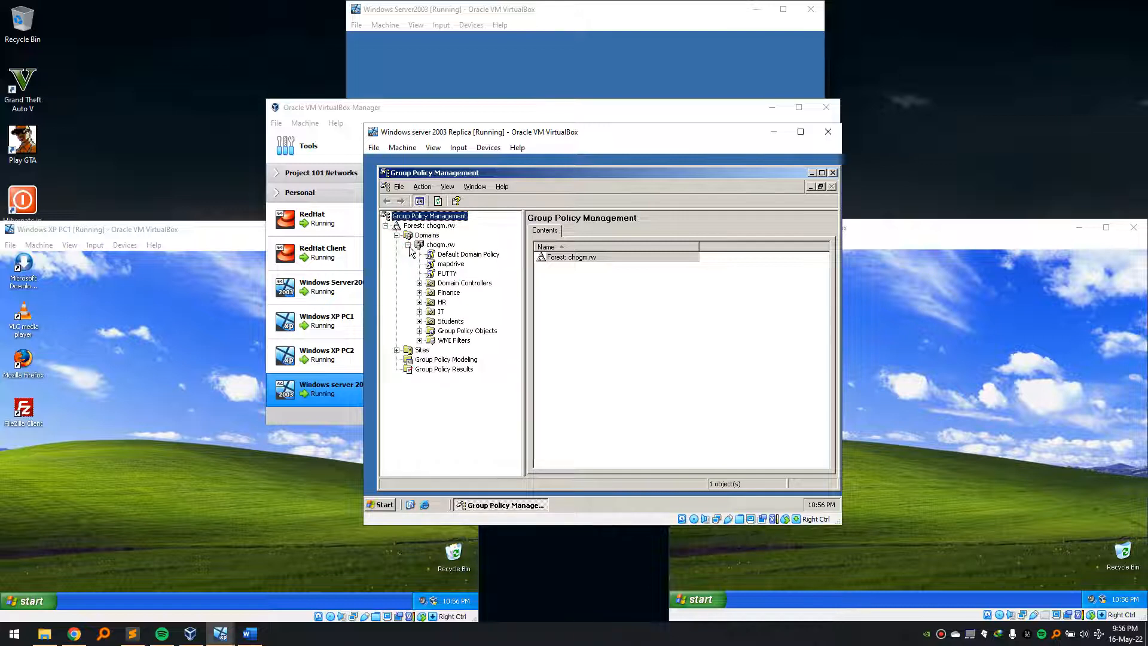
click(450, 275)
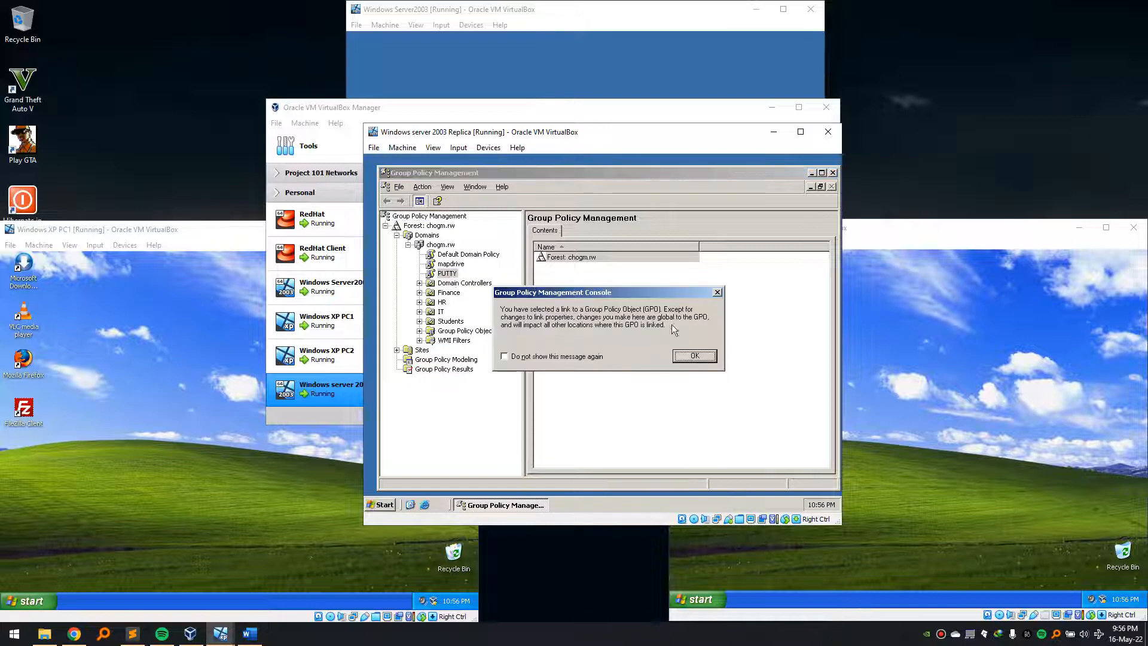
key(Return)
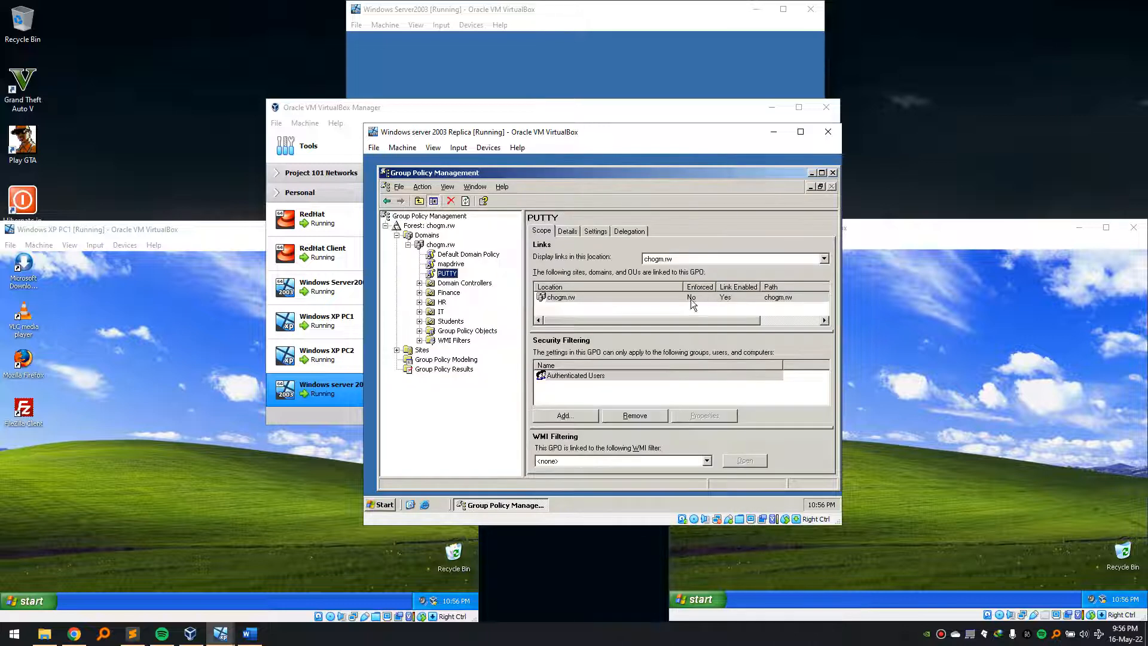
- List the Students OU's linked GPOs and inspect the FireFox policy's Software installation package, then close the editor
click(451, 322)
drag(620, 311, 656, 256)
drag(657, 319, 650, 256)
right_click(640, 277)
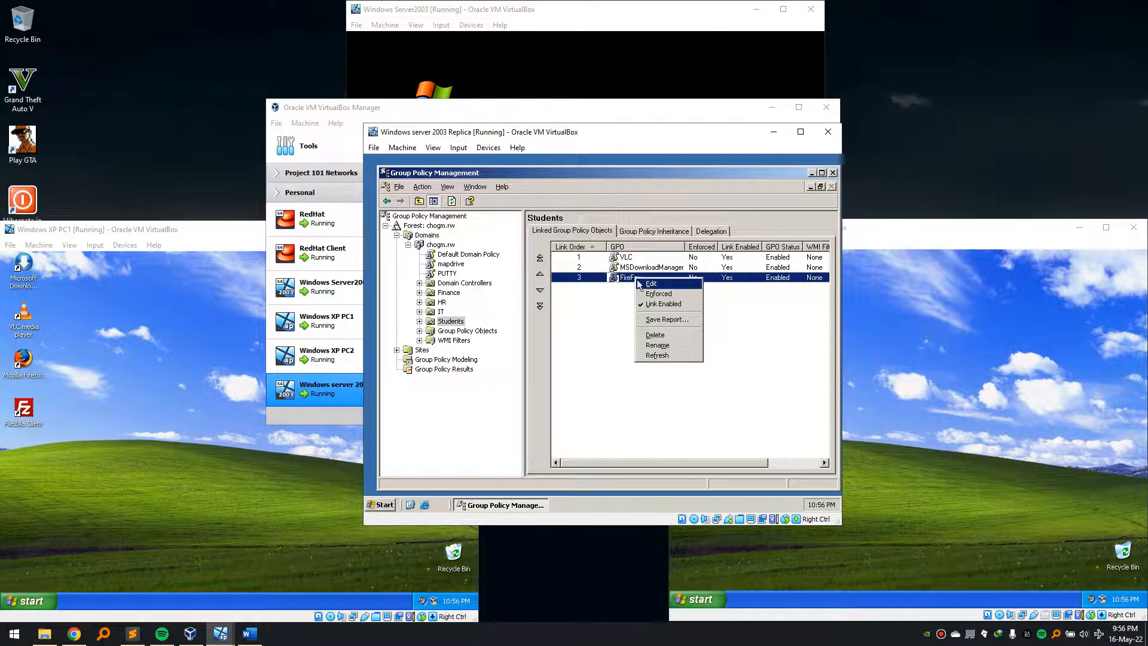
click(643, 289)
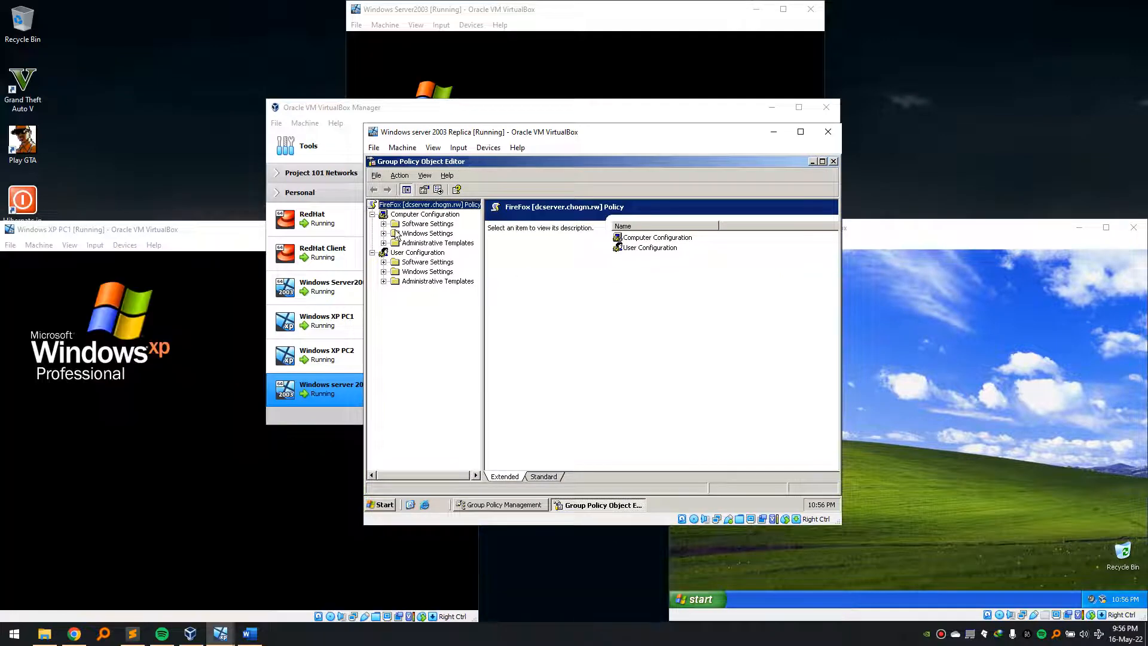
click(384, 224)
click(409, 234)
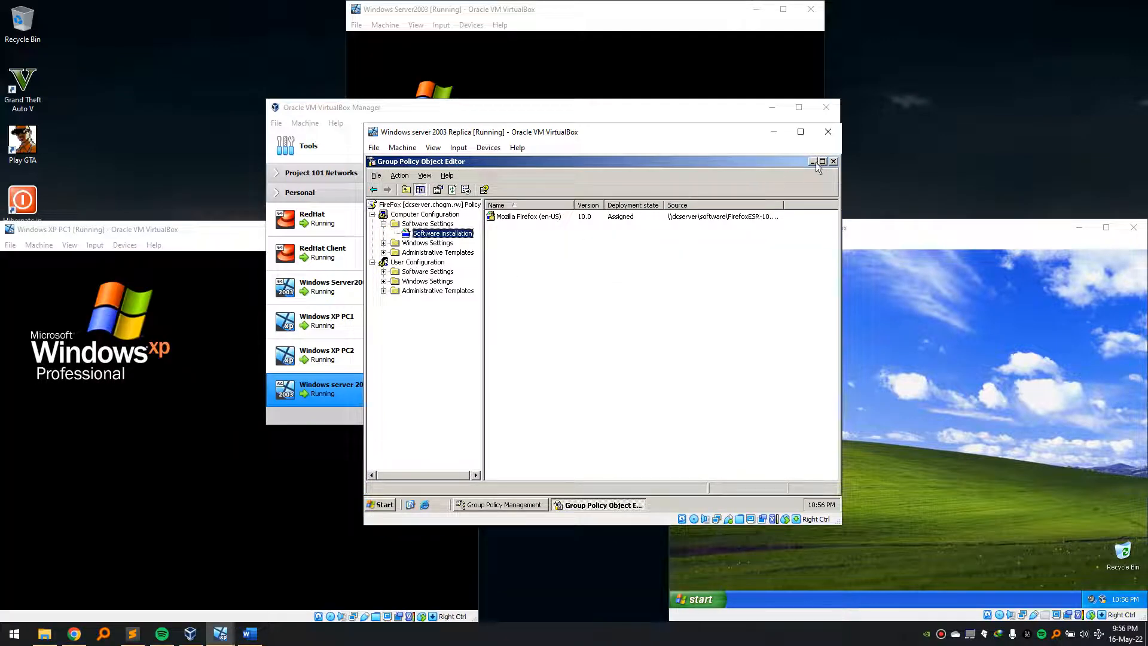
click(835, 162)
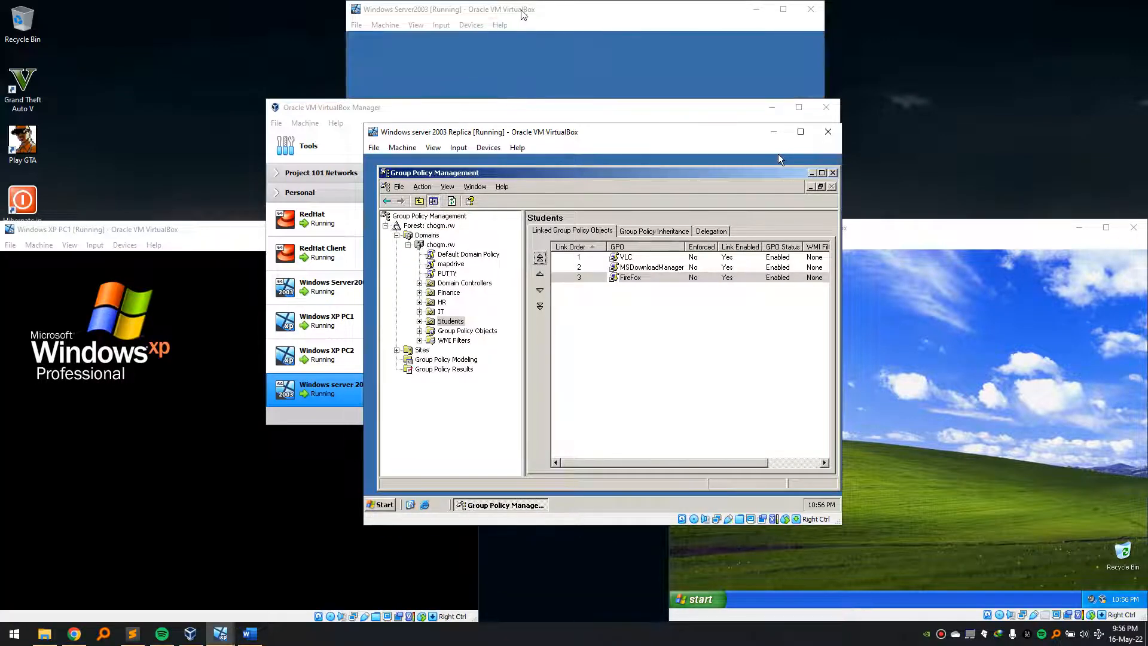
click(588, 49)
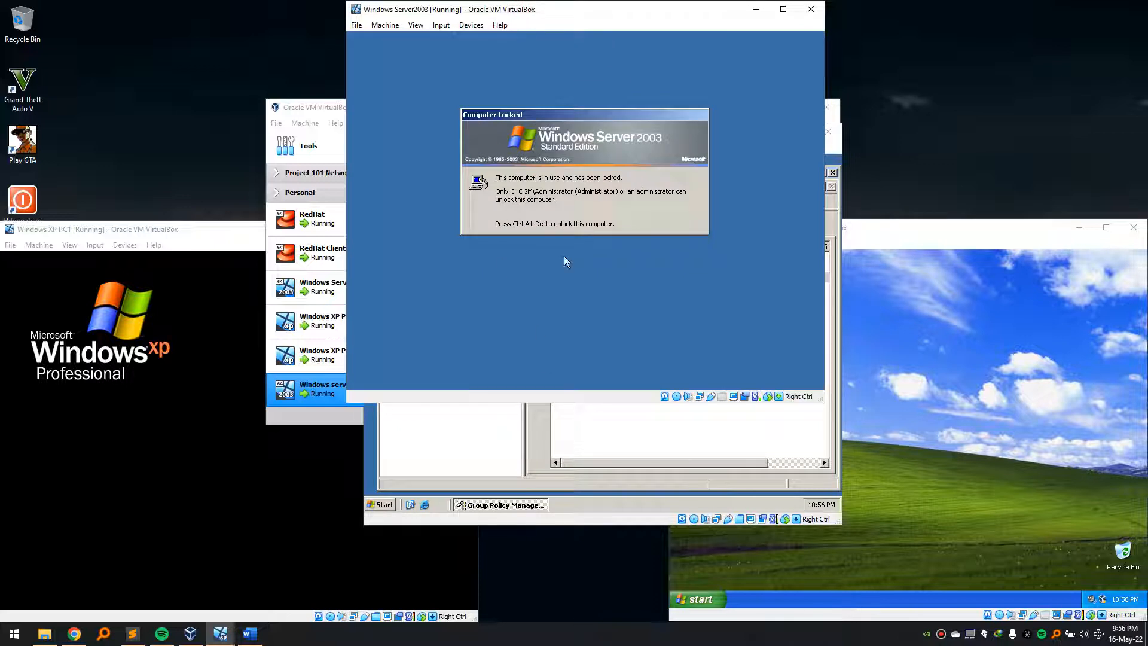
- Close Group Policy Management on the Replica and bring the locked Windows Server2003 VM to the front
click(497, 408)
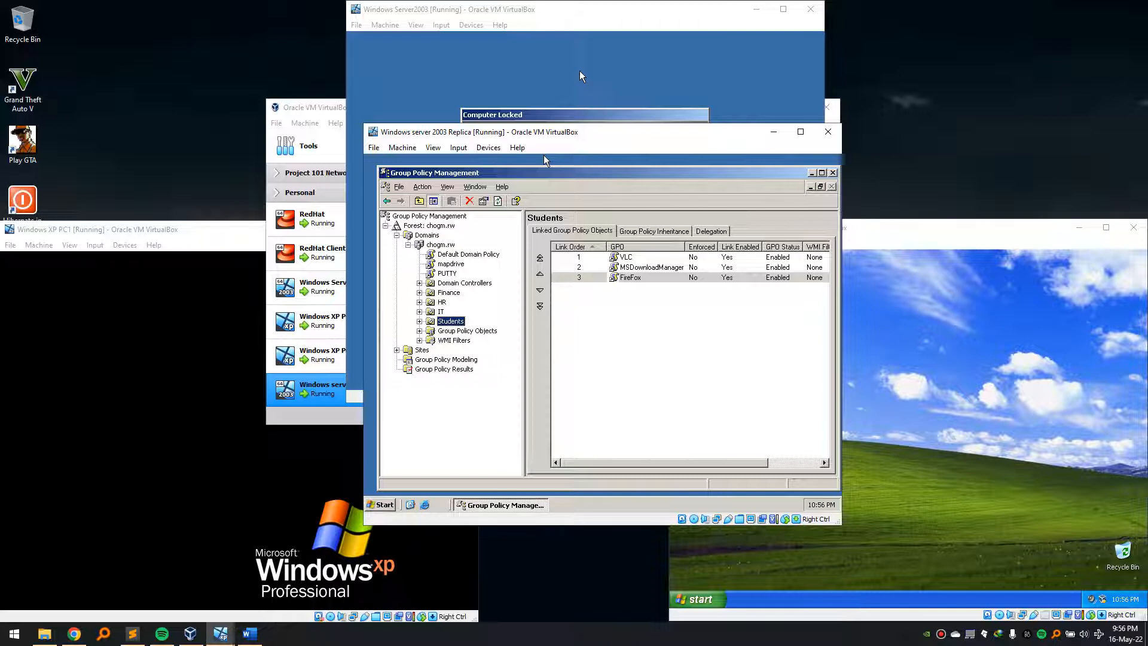
click(460, 131)
click(833, 173)
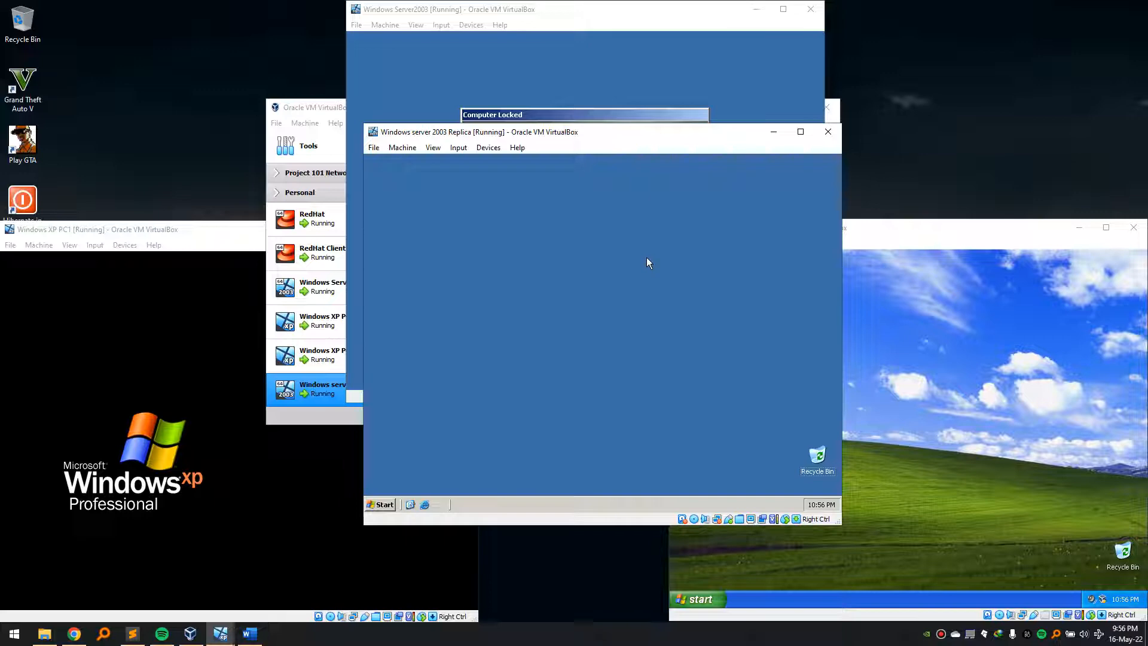
click(597, 67)
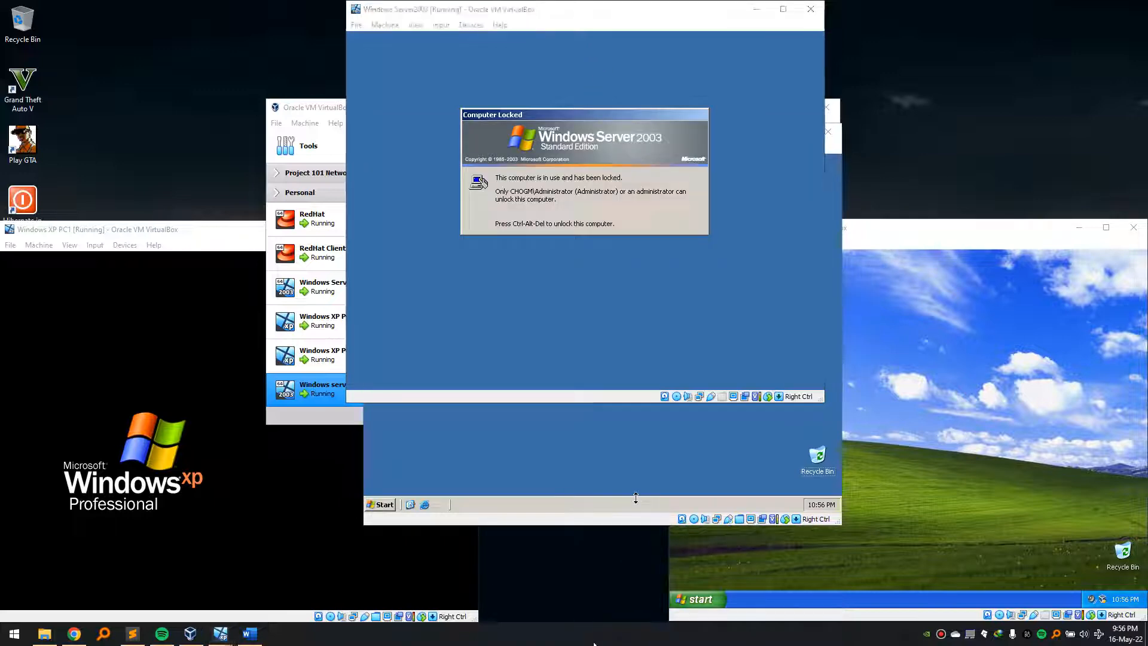